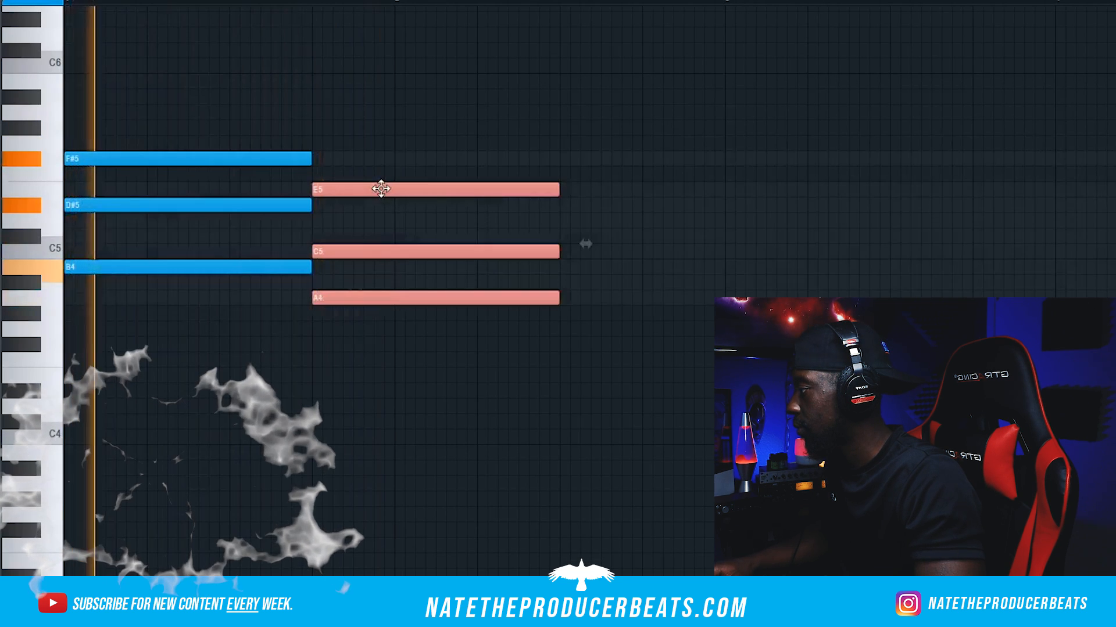
Lengthen the second chord to bar 3 as A# minor (A#4, C#5, F5) and add a shorter repeat right after it.
{"action": "left_click_drag", "start_coordinate": [559, 174], "coordinate": [727, 189]}
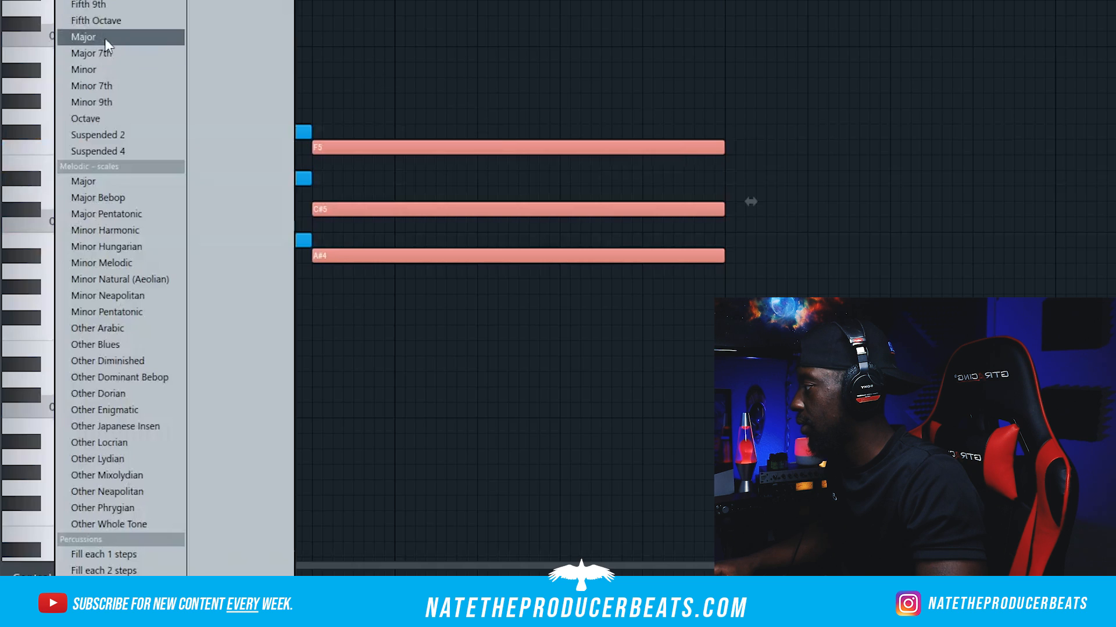
{"action": "left_click", "coordinate": [106, 44]}
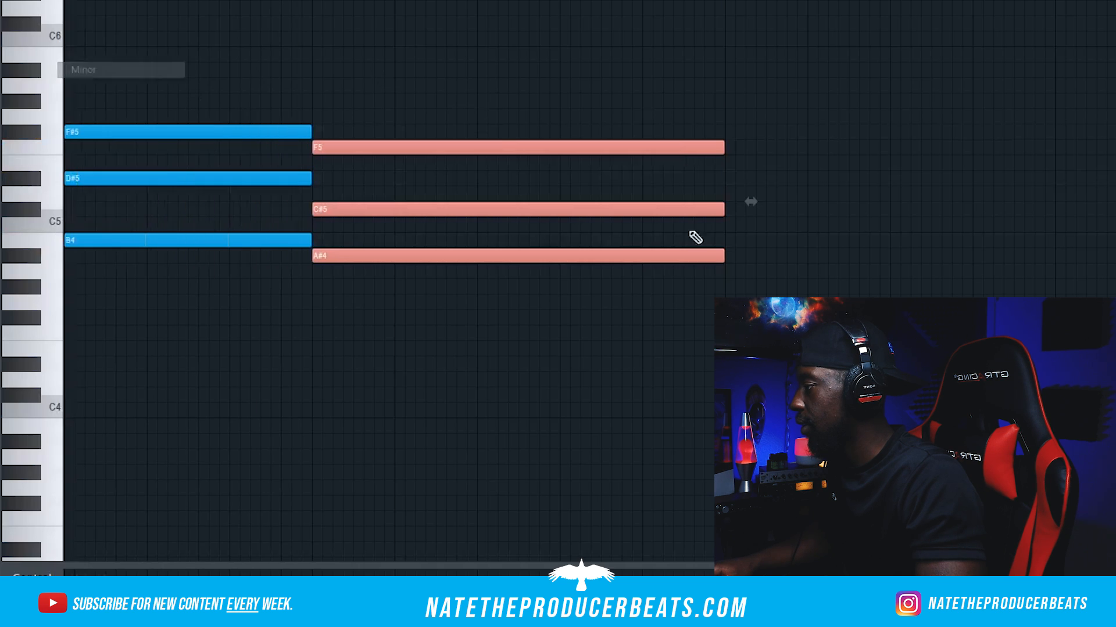
{"action": "key", "text": "ctrl+b"}
{"action": "key", "text": "space"}
{"action": "left_click_drag", "start_coordinate": [1110, 174], "coordinate": [893, 199]}
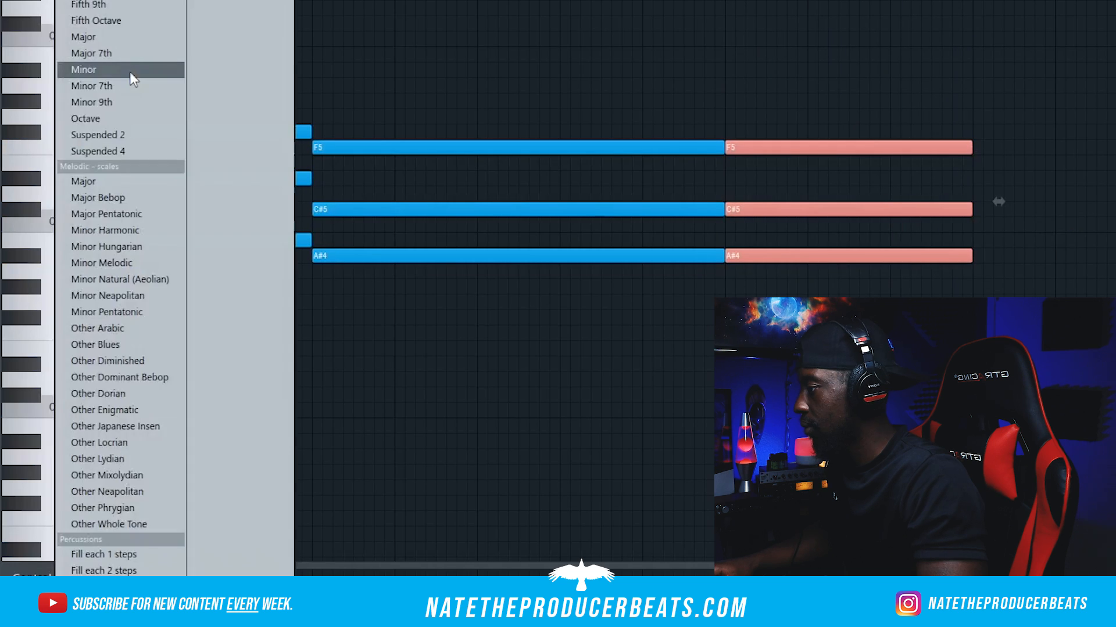
Add a D# minor chord (D#5, F#5, A#5) at the end and slice the longer A# minor chord shortly before bar 3.
{"action": "left_click", "coordinate": [137, 72]}
{"action": "left_click", "coordinate": [1058, 262]}
{"action": "left_click_drag", "start_coordinate": [1058, 261], "coordinate": [971, 224]}
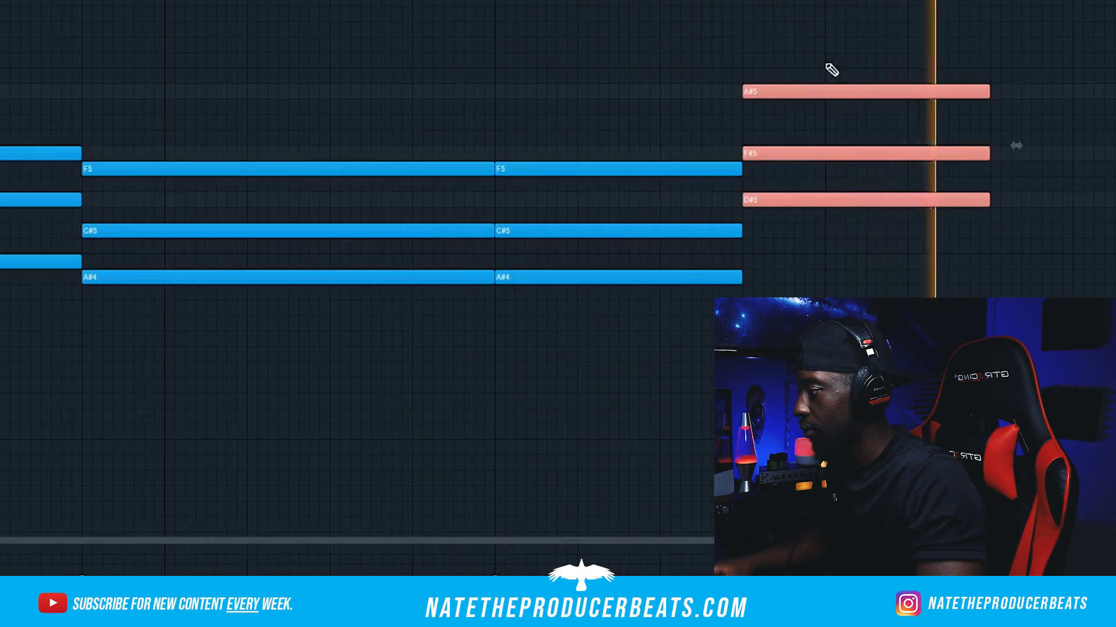
{"action": "left_click_drag", "start_coordinate": [517, 212], "coordinate": [522, 390]}
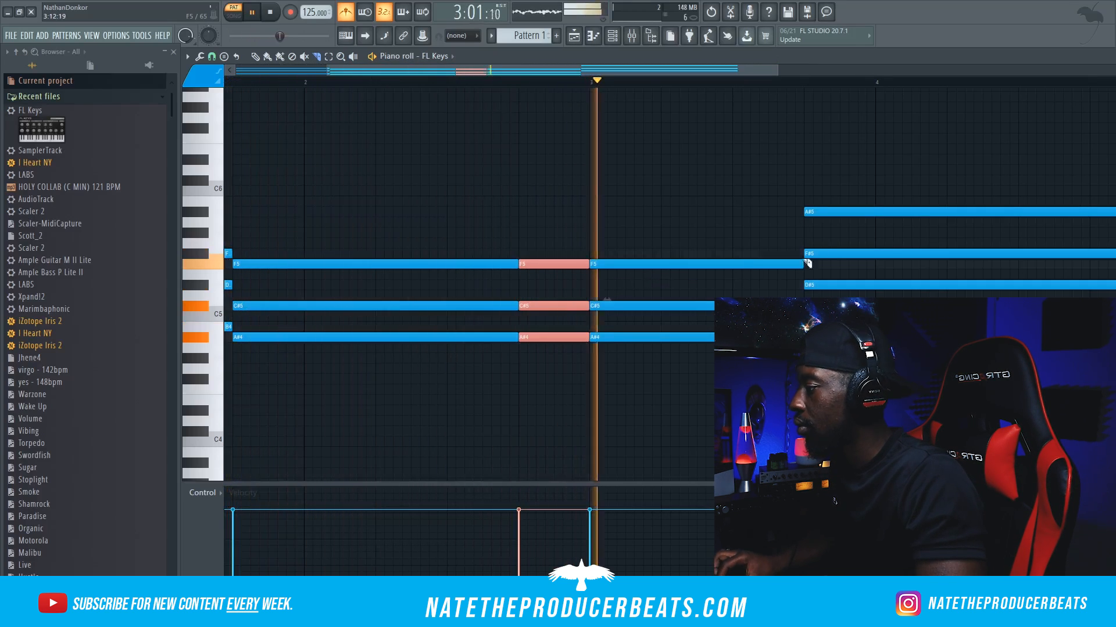
{"action": "scroll", "coordinate": [822, 260], "scroll_direction": "down", "scroll_amount": 2}
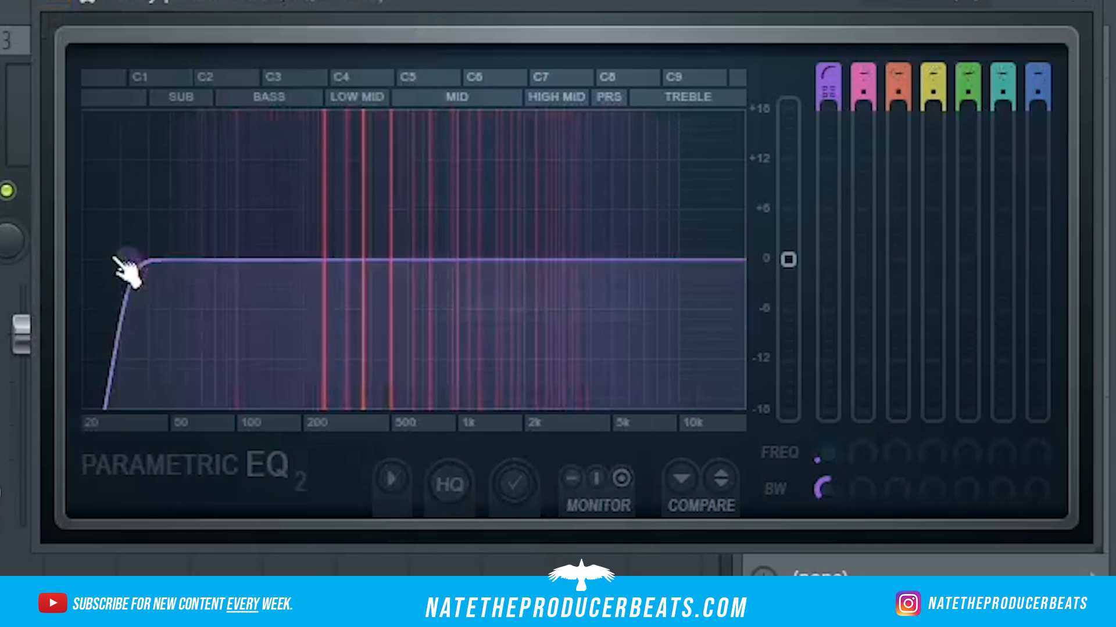
Raise the low cut in Fruity Parametric EQ 2 to about 200 Hz and increase the stereo width in Wider.
{"action": "left_click_drag", "start_coordinate": [130, 262], "coordinate": [303, 258]}
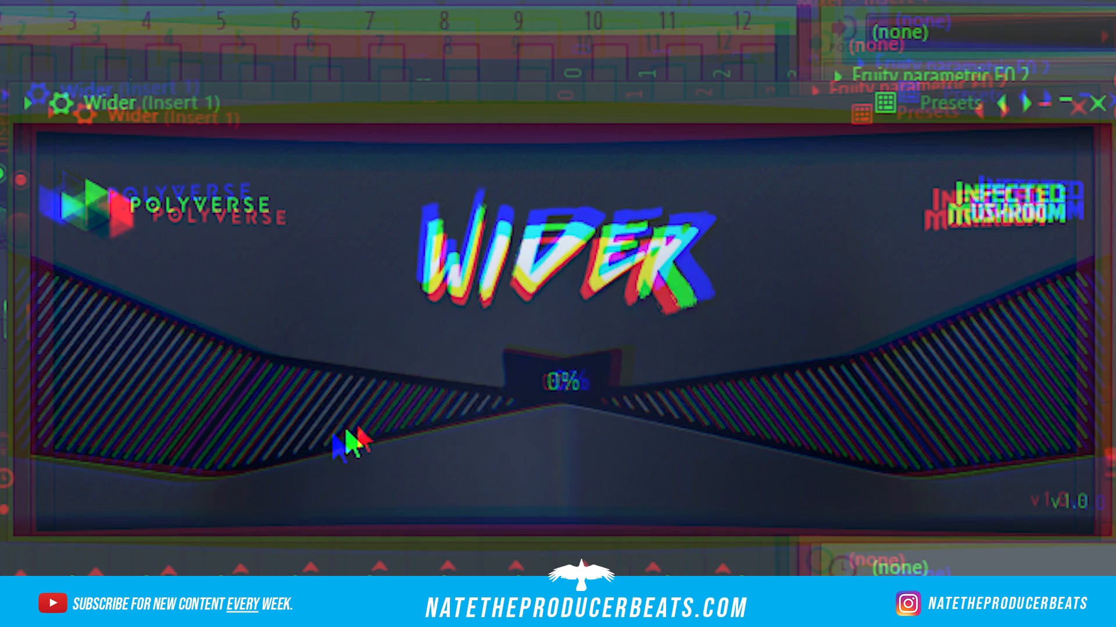
{"action": "left_click_drag", "start_coordinate": [911, 307], "coordinate": [1113, 0]}
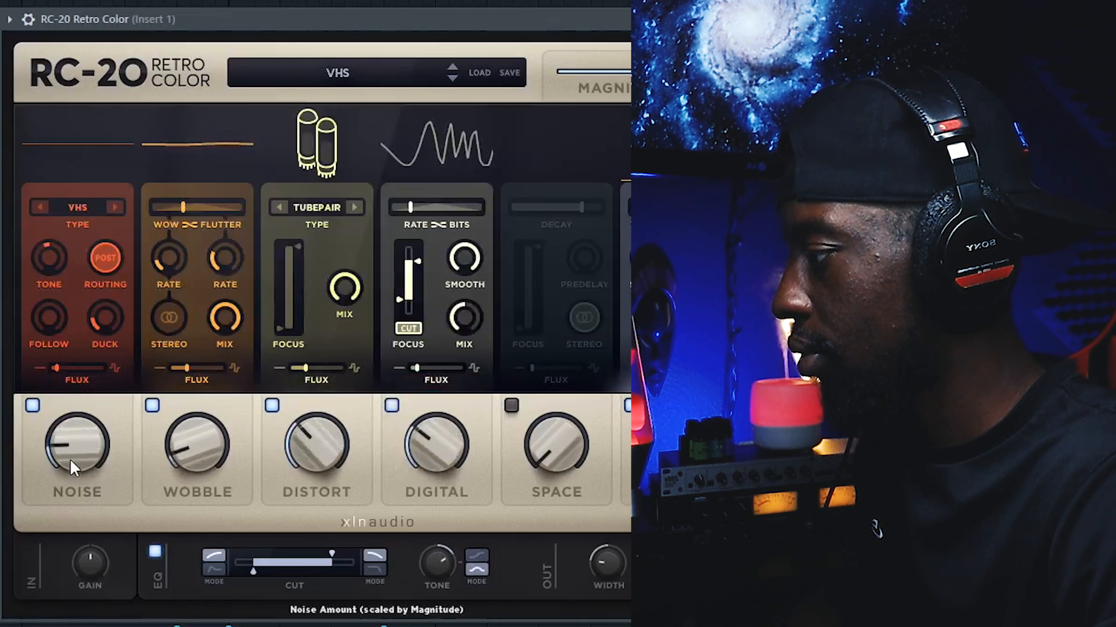
With the VHS preset in RC-20 Retro Color, lower the noise amount and raise the wobble and output width.
{"action": "left_click_drag", "start_coordinate": [70, 455], "coordinate": [65, 482]}
{"action": "left_click_drag", "start_coordinate": [188, 443], "coordinate": [188, 425]}
{"action": "left_click_drag", "start_coordinate": [597, 555], "coordinate": [599, 526]}
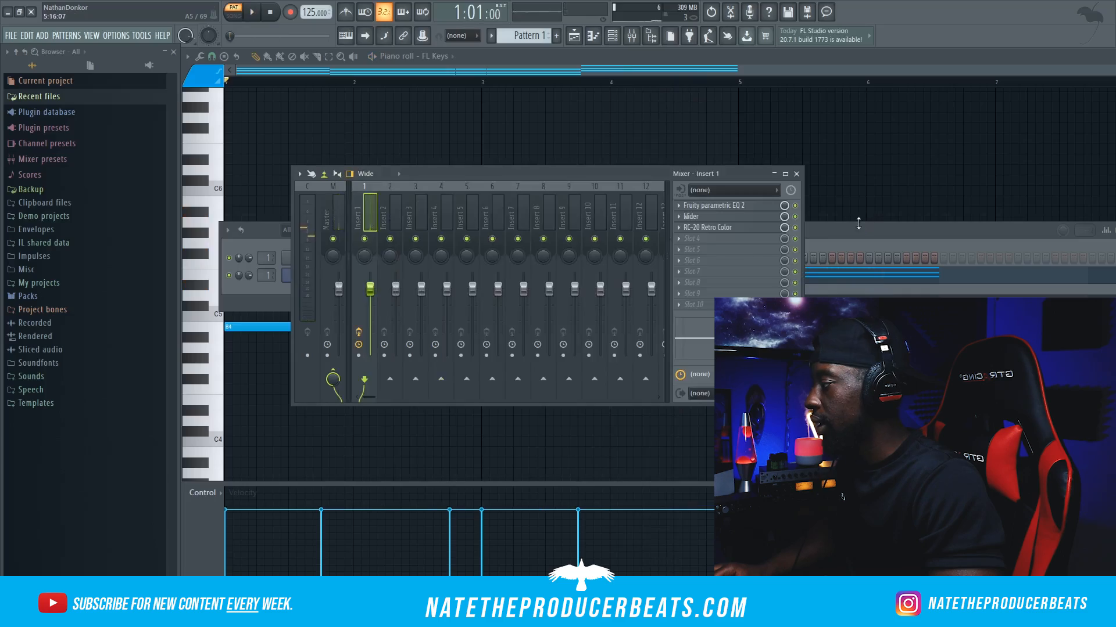
Bring up the channel rack and open the FL Keys channel in the piano roll.
{"action": "left_click", "coordinate": [858, 224]}
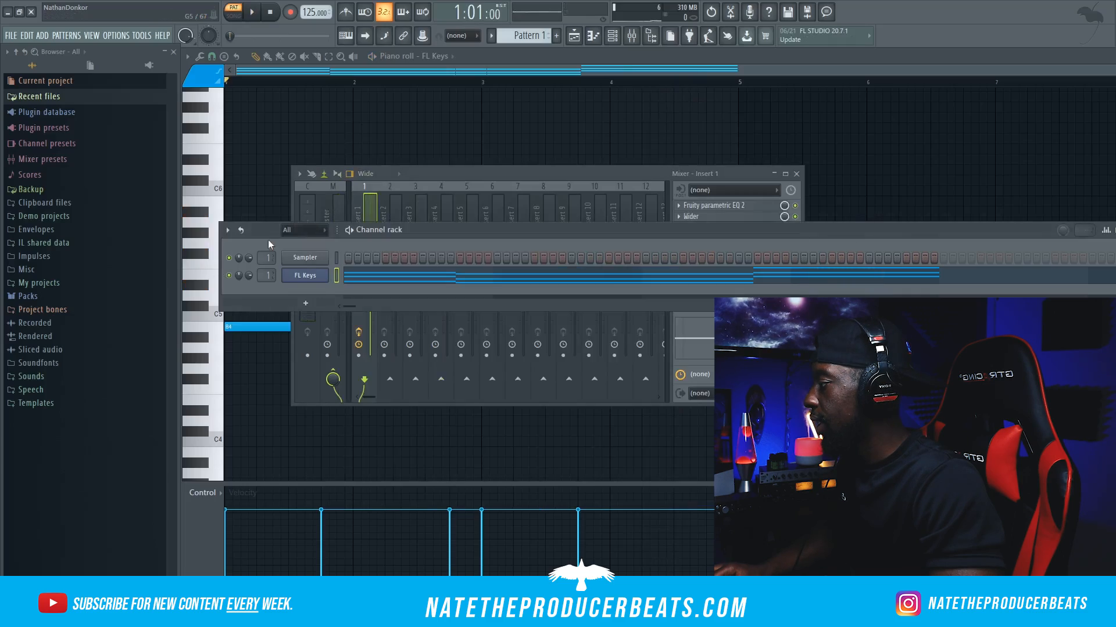
{"action": "right_click", "coordinate": [307, 280]}
{"action": "left_click", "coordinate": [342, 276]}
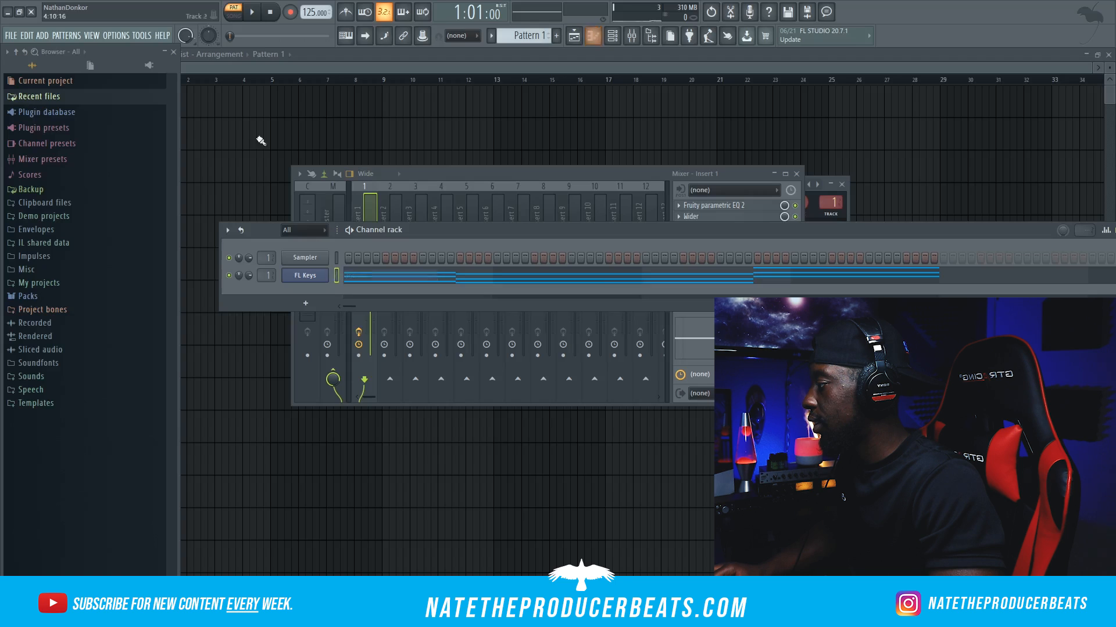
{"action": "right_click", "coordinate": [305, 275]}
{"action": "left_click", "coordinate": [351, 281]}
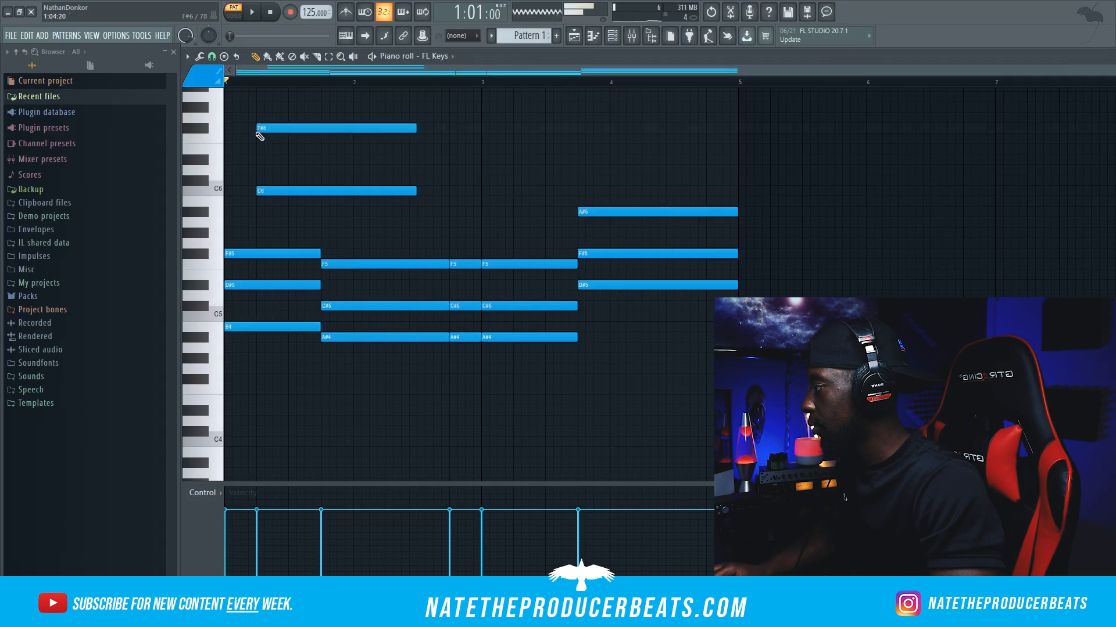
Shorten the high F#6 note above the first chord and follow it with short rising G#6 and A#6 notes.
{"action": "scroll", "coordinate": [416, 154], "scroll_direction": "up", "scroll_amount": 2}
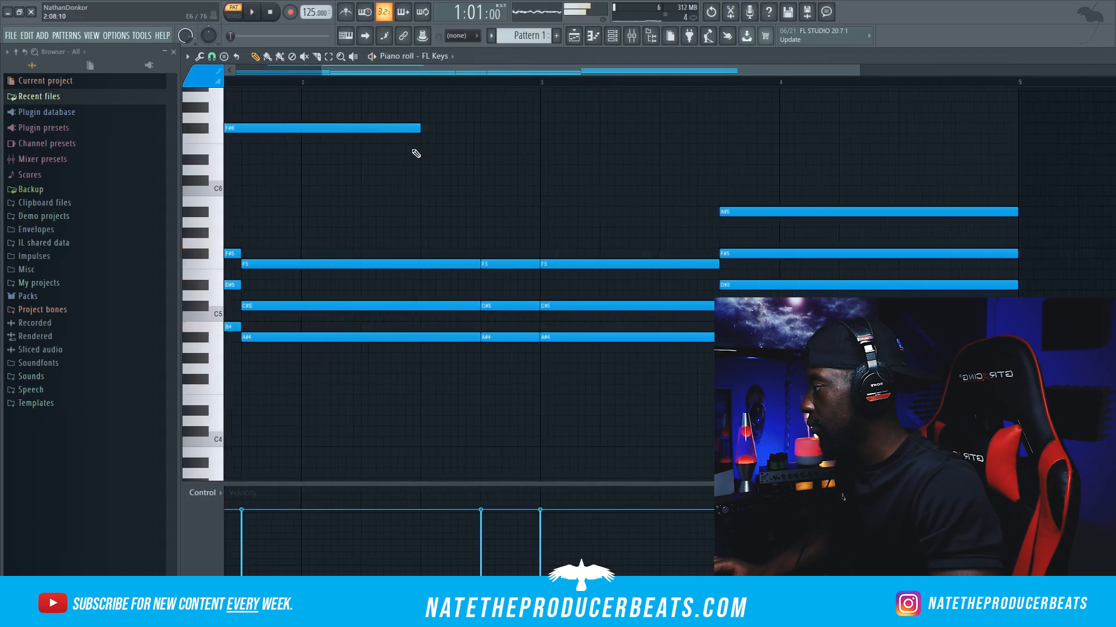
{"action": "left_click_drag", "start_coordinate": [398, 71], "coordinate": [311, 71]}
{"action": "key", "text": "space"}
{"action": "key", "text": "space"}
{"action": "key", "text": "space"}
{"action": "left_click_drag", "start_coordinate": [581, 128], "coordinate": [314, 155]}
{"action": "key", "text": "space"}
{"action": "scroll", "coordinate": [347, 146], "scroll_direction": "up", "scroll_amount": 3}
{"action": "key", "text": "space"}
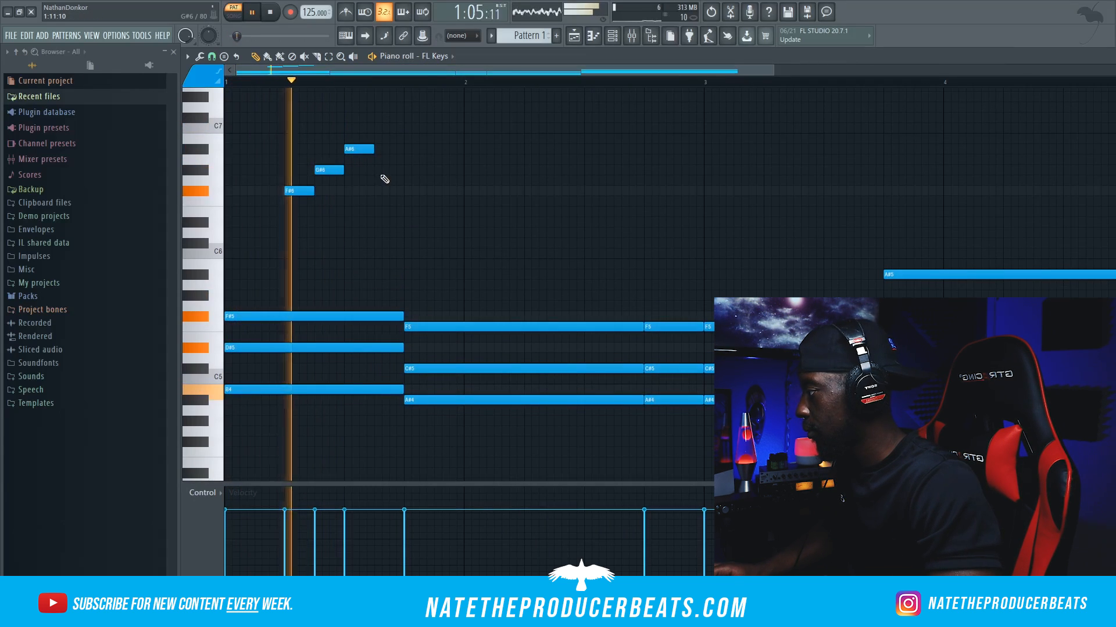
Continue the melody with a short G#6, a longer D#6, an A#6 starting on bar 2 and another G#6.
{"action": "key", "text": "space"}
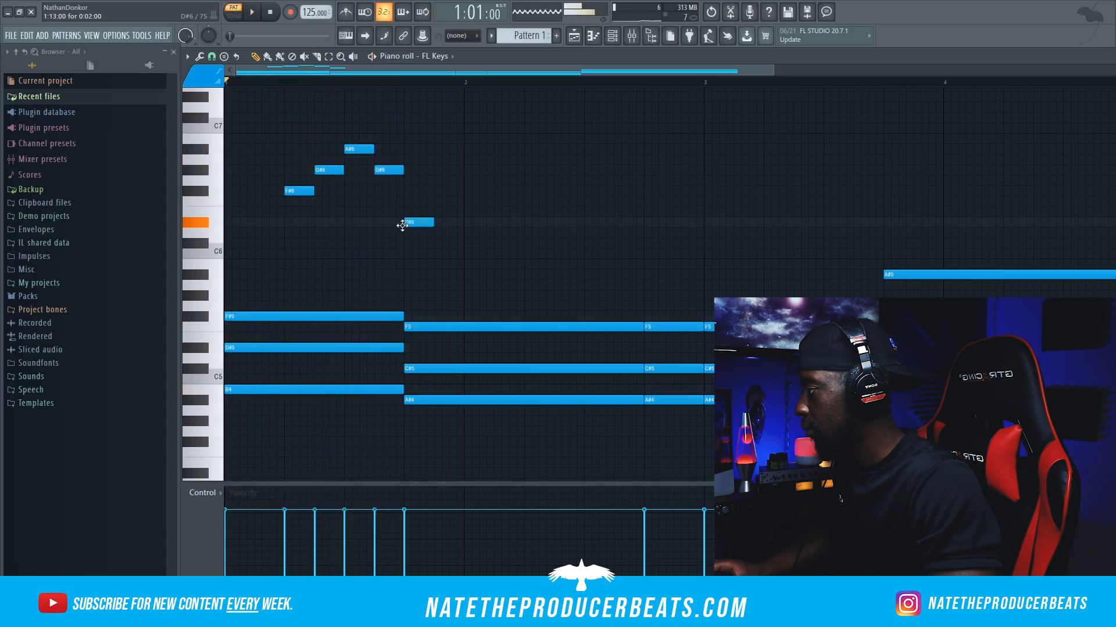
{"action": "key", "text": "space"}
{"action": "key", "text": "space"}
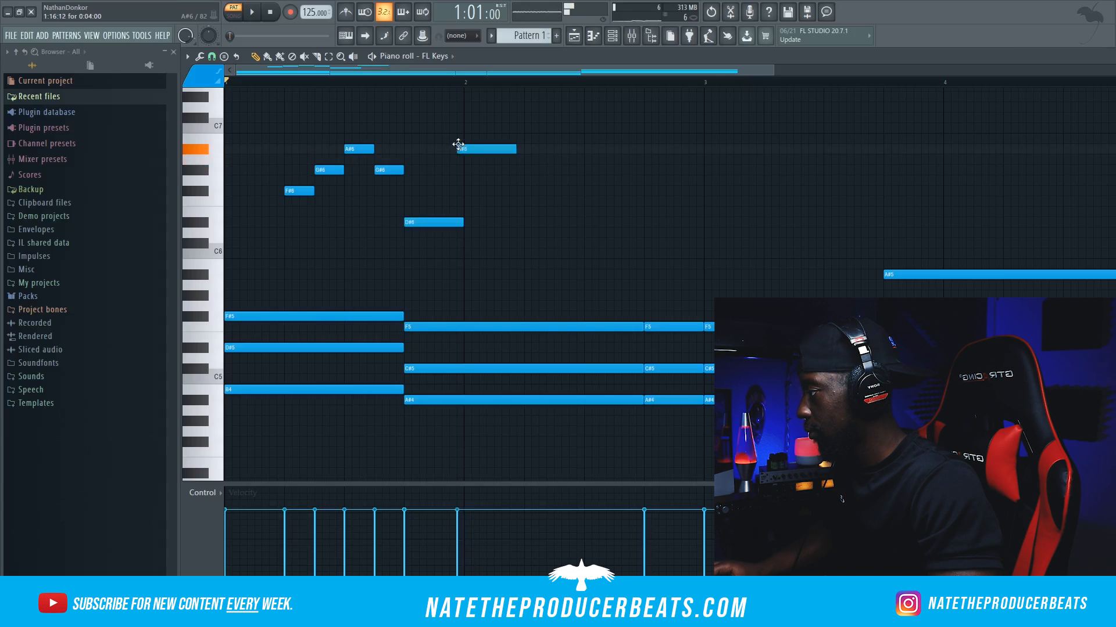
{"action": "left_click_drag", "start_coordinate": [459, 144], "coordinate": [465, 144]}
{"action": "key", "text": "space"}
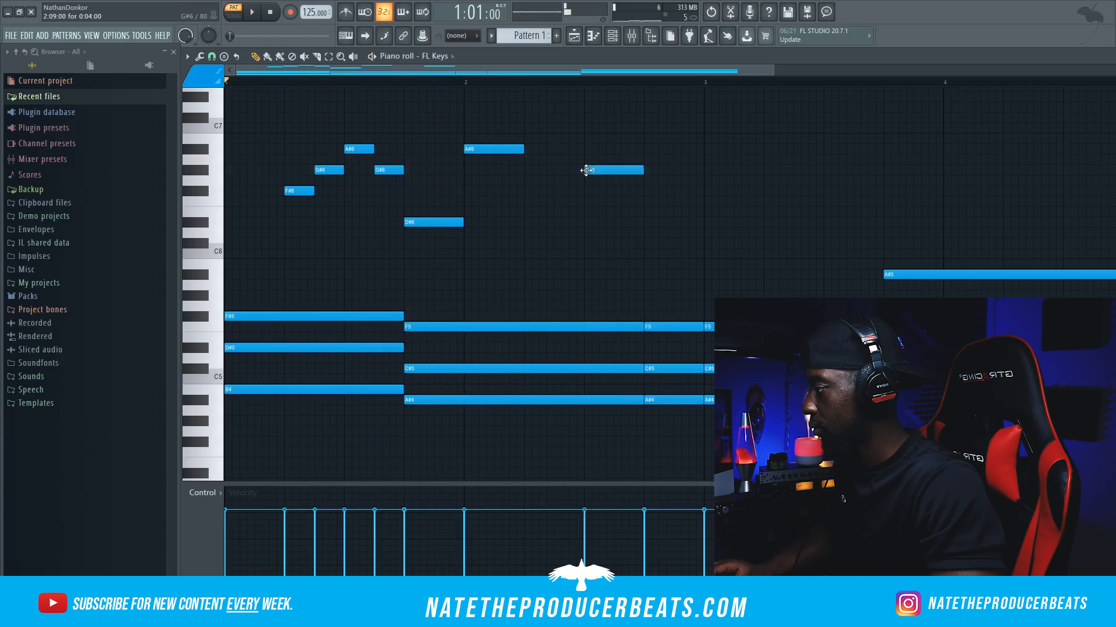
Add a D#6 just before bar 3, a rising F#6, G#6, A#6 run before bar 4, and a D#7 on bar 4.
{"action": "key", "text": "space"}
{"action": "scroll", "coordinate": [755, 170], "scroll_direction": "down", "scroll_amount": 2}
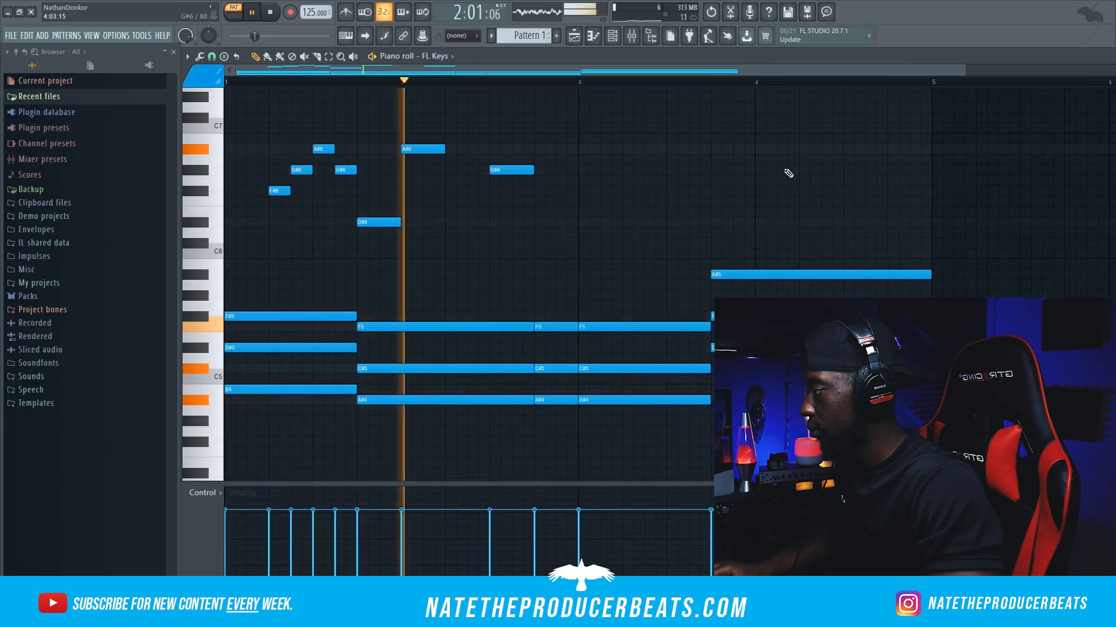
{"action": "left_click", "coordinate": [539, 201]}
{"action": "key", "text": "space"}
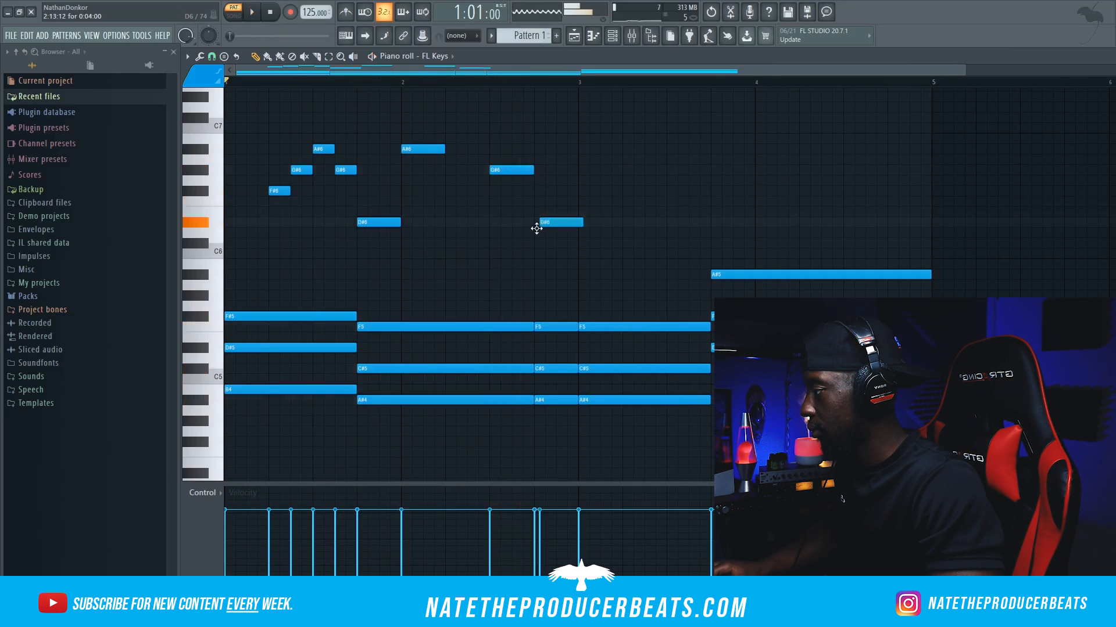
{"action": "key", "text": "space"}
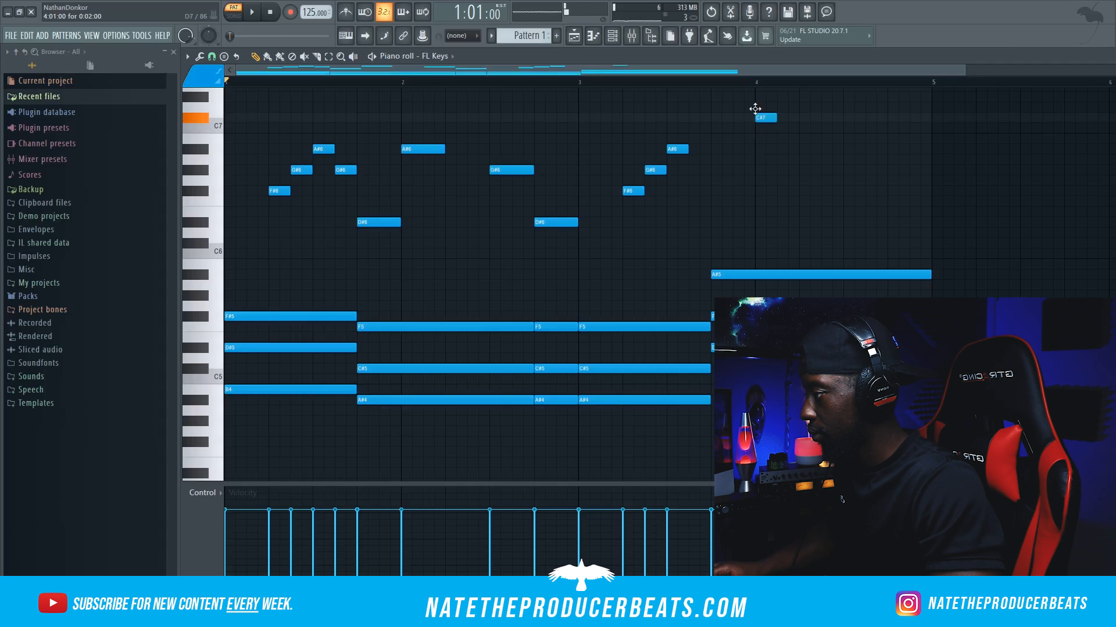
Finish the melody in bar 4 with a C#7 followed by shorter D#7, C#7, A#6 and G#6 notes.
{"action": "scroll", "coordinate": [790, 155], "scroll_direction": "up", "scroll_amount": 1}
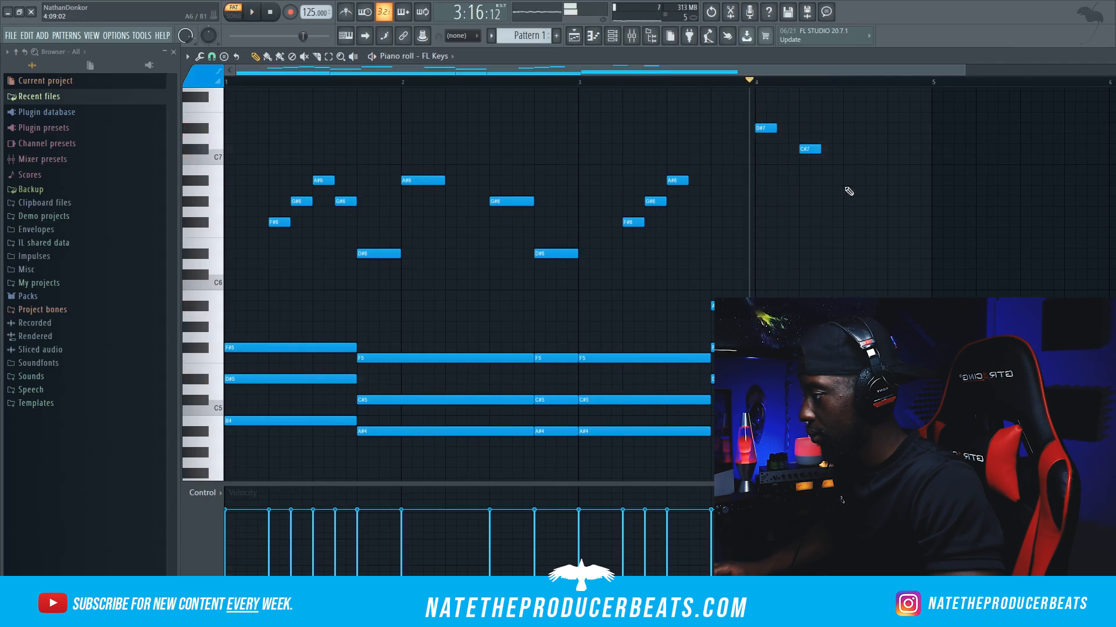
{"action": "scroll", "coordinate": [849, 191], "scroll_direction": "up", "scroll_amount": 3}
{"action": "key", "text": "space"}
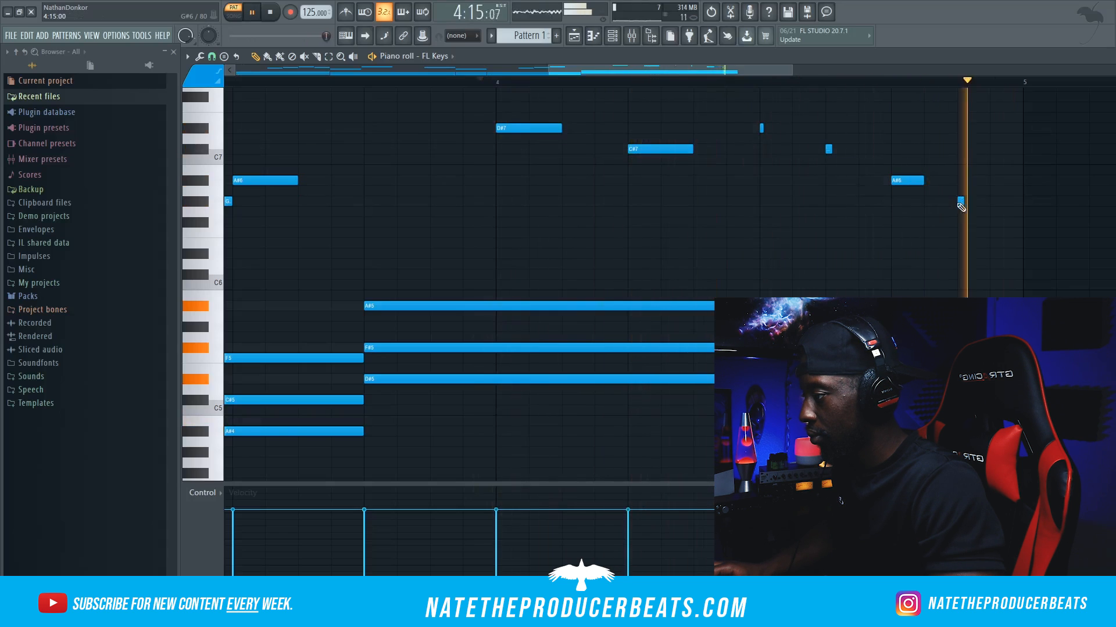
Transpose all chord and melody notes up one octave and play the pattern back.
{"action": "scroll", "coordinate": [842, 226], "scroll_direction": "down", "scroll_amount": 4}
{"action": "scroll", "coordinate": [446, 291], "scroll_direction": "down", "scroll_amount": 4}
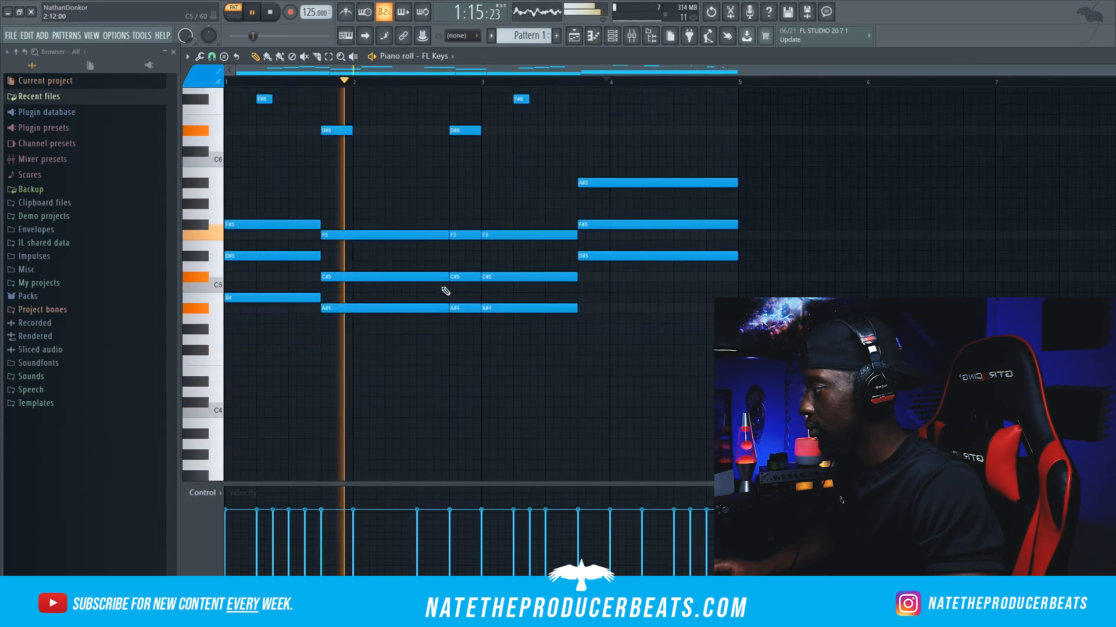
{"action": "scroll", "coordinate": [446, 291], "scroll_direction": "up", "scroll_amount": 2}
{"action": "scroll", "coordinate": [446, 291], "scroll_direction": "up", "scroll_amount": 1}
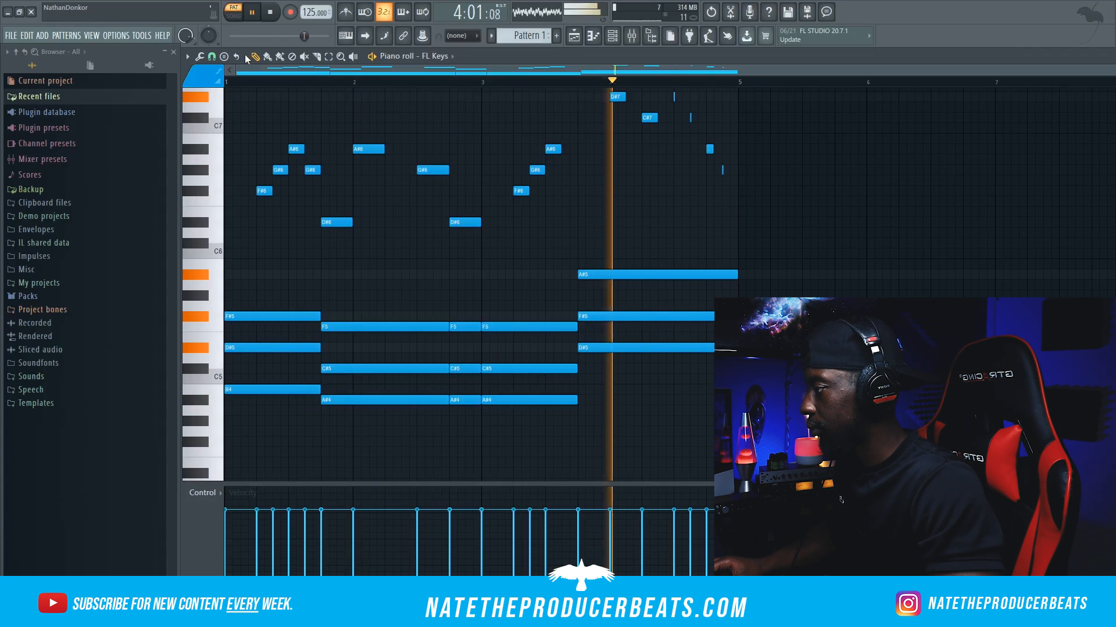
{"action": "key", "text": "space"}
{"action": "scroll", "coordinate": [551, 194], "scroll_direction": "up", "scroll_amount": 1}
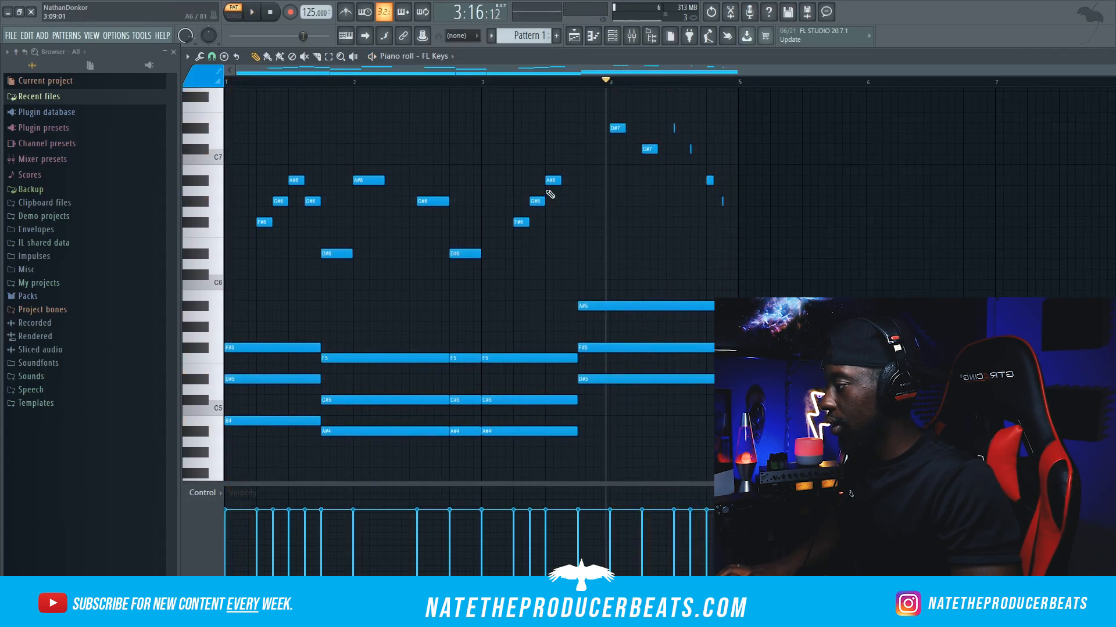
{"action": "key", "text": "ctrl+Up"}
{"action": "key", "text": "space"}
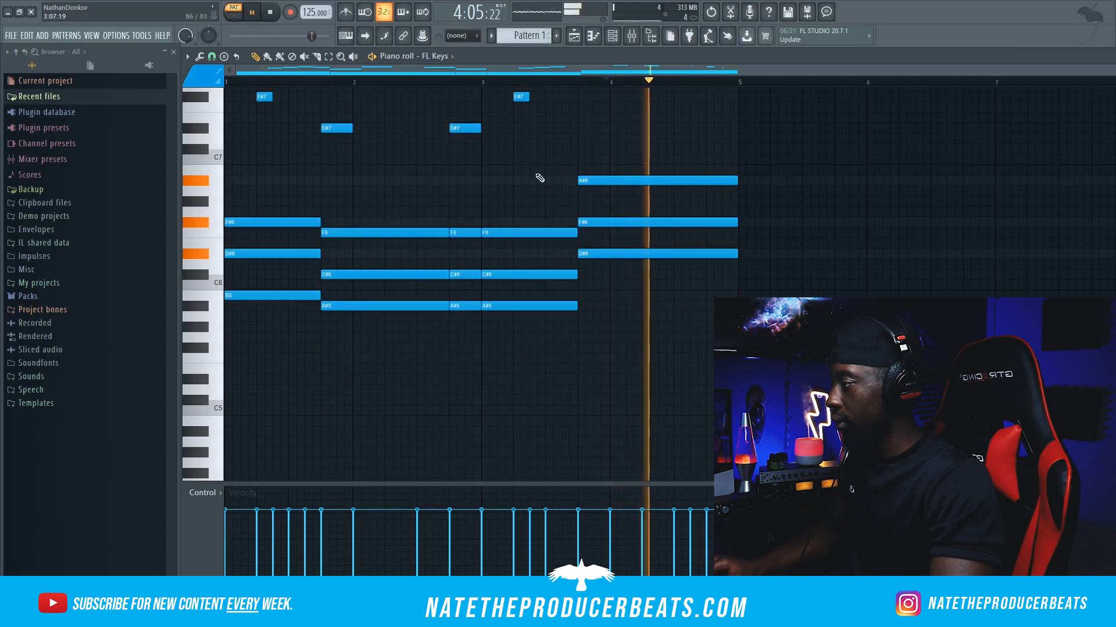
{"action": "key", "text": "space"}
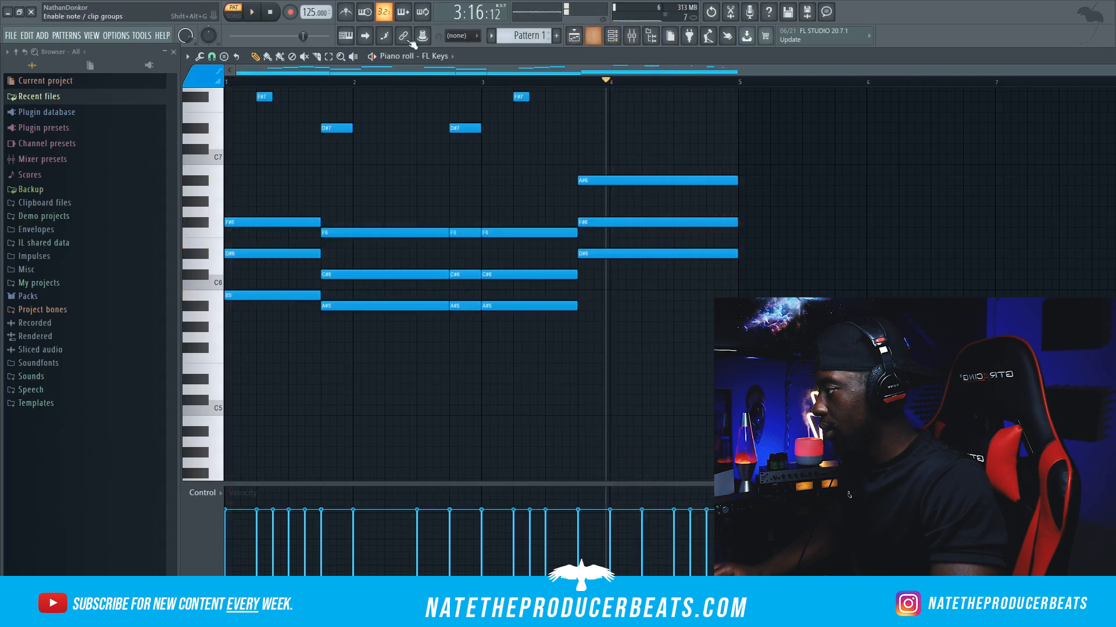
Add HalfTime to the fourth effect slot of mixer insert 1 with a 1/8 loop at 2x.
{"action": "left_click", "coordinate": [611, 36]}
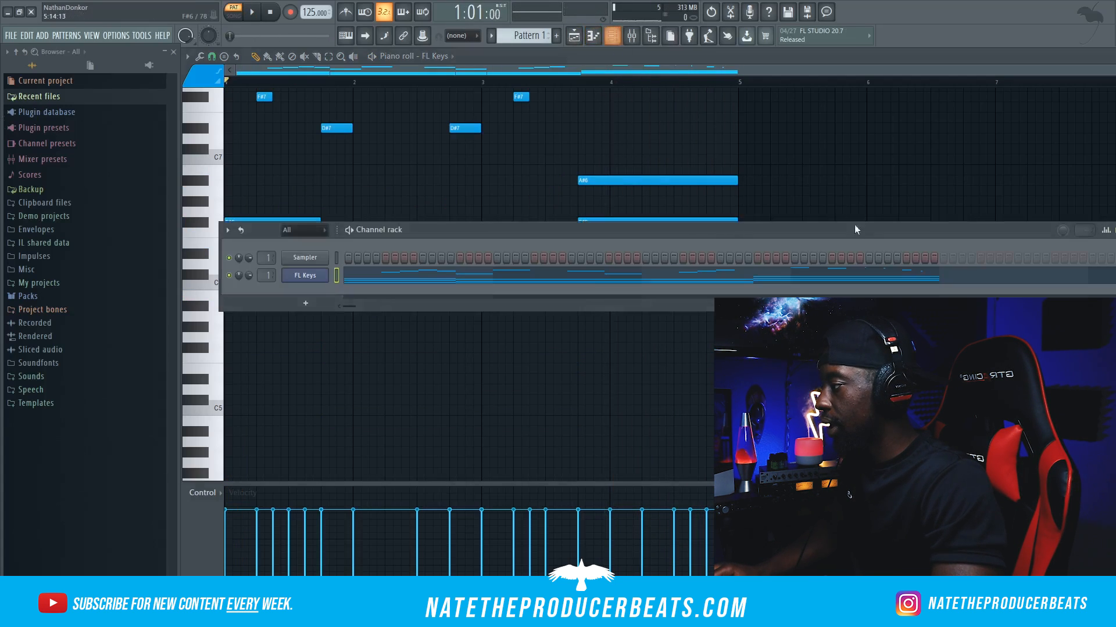
{"action": "left_click", "coordinate": [632, 36]}
{"action": "left_click", "coordinate": [751, 246]}
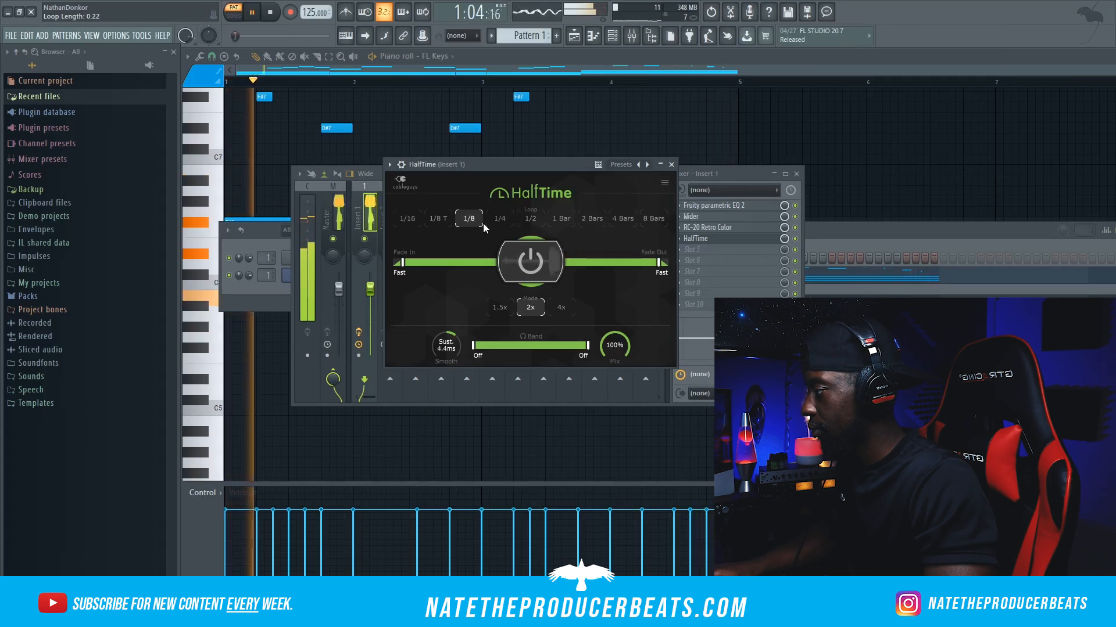
{"action": "left_click", "coordinate": [671, 165]}
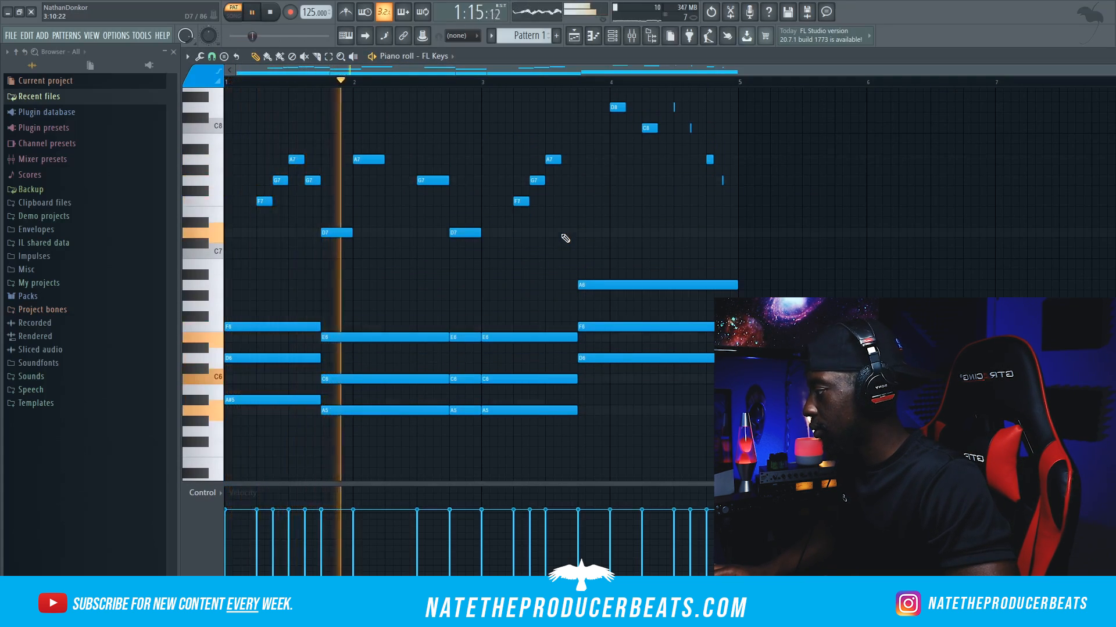
Select all the chord notes below the melody and apply the Strumizer to offset their start times and velocities.
{"action": "scroll", "coordinate": [560, 240], "scroll_direction": "down", "scroll_amount": 3}
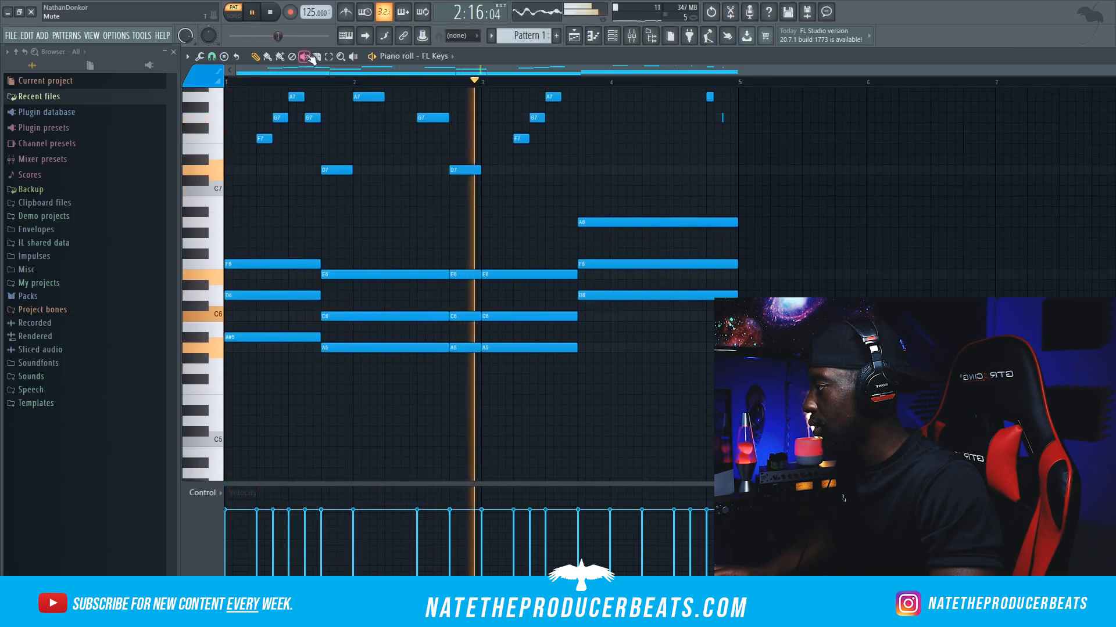
{"action": "key", "text": "space"}
{"action": "left_click_drag", "start_coordinate": [758, 385], "coordinate": [172, 231]}
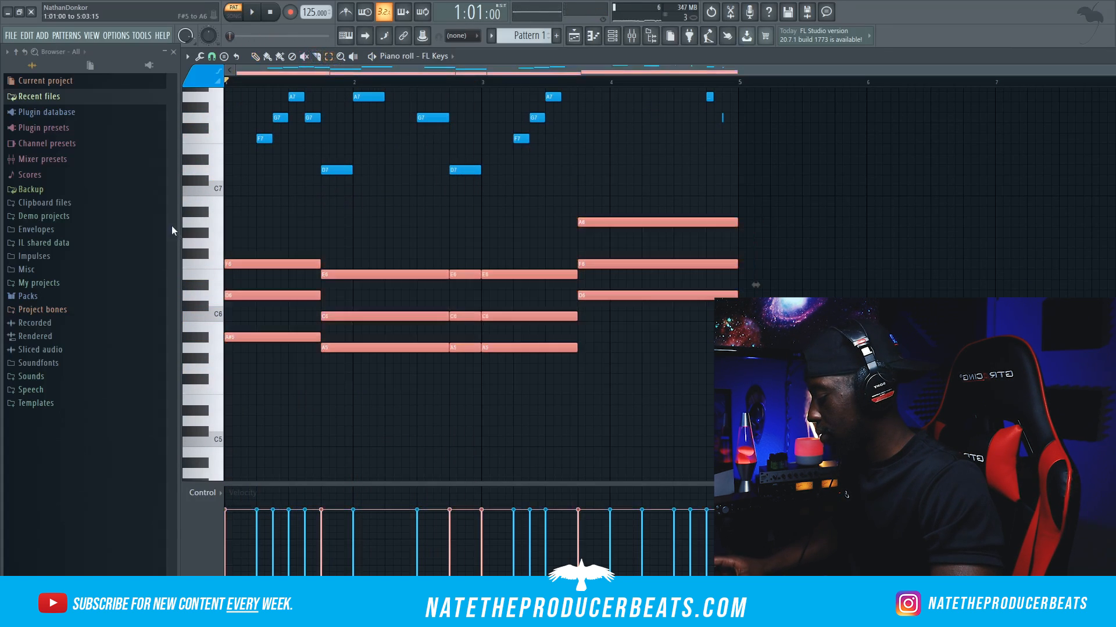
{"action": "key", "text": "alt+s"}
{"action": "key", "text": "space"}
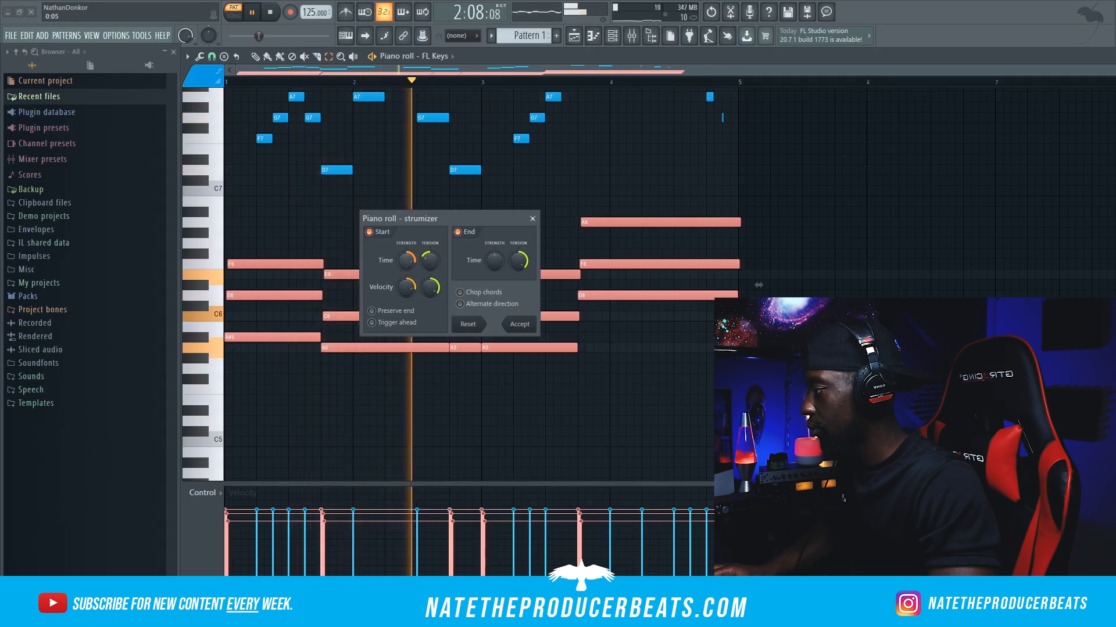
{"action": "left_click", "coordinate": [523, 324]}
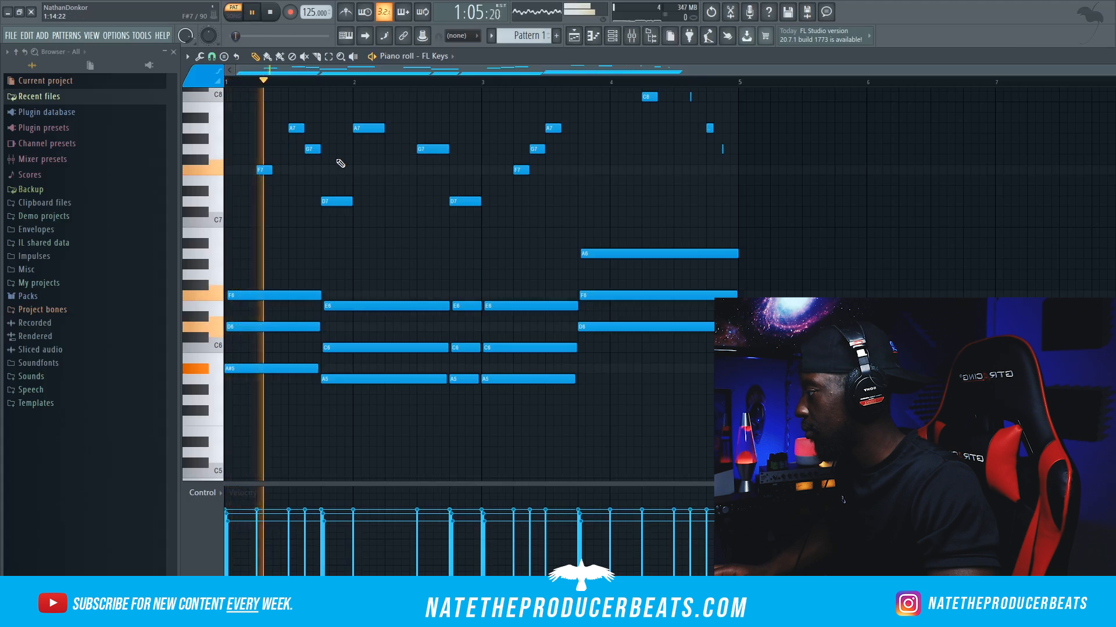
Delete the D7 note just before bar 2 and the G7 note preceding it from the melody.
{"action": "key", "text": "space"}
{"action": "key", "text": "space"}
{"action": "right_click", "coordinate": [343, 203]}
{"action": "right_click", "coordinate": [313, 150]}
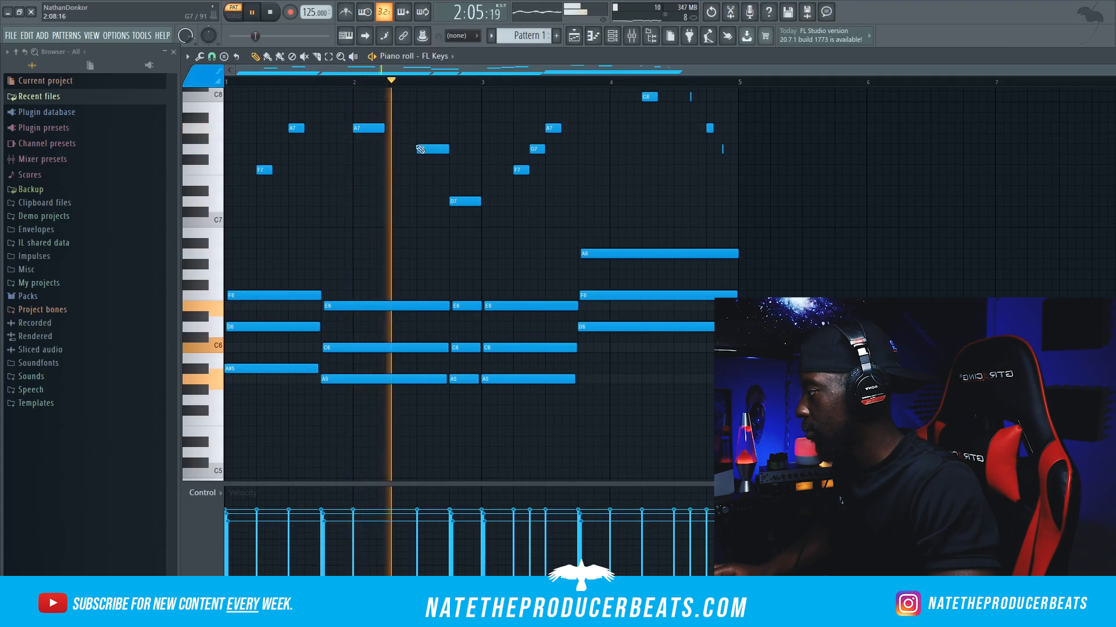
Delete the G7 note in bar 3 and the very short C8 note in bar 4 from the melody.
{"action": "right_click", "coordinate": [537, 149]}
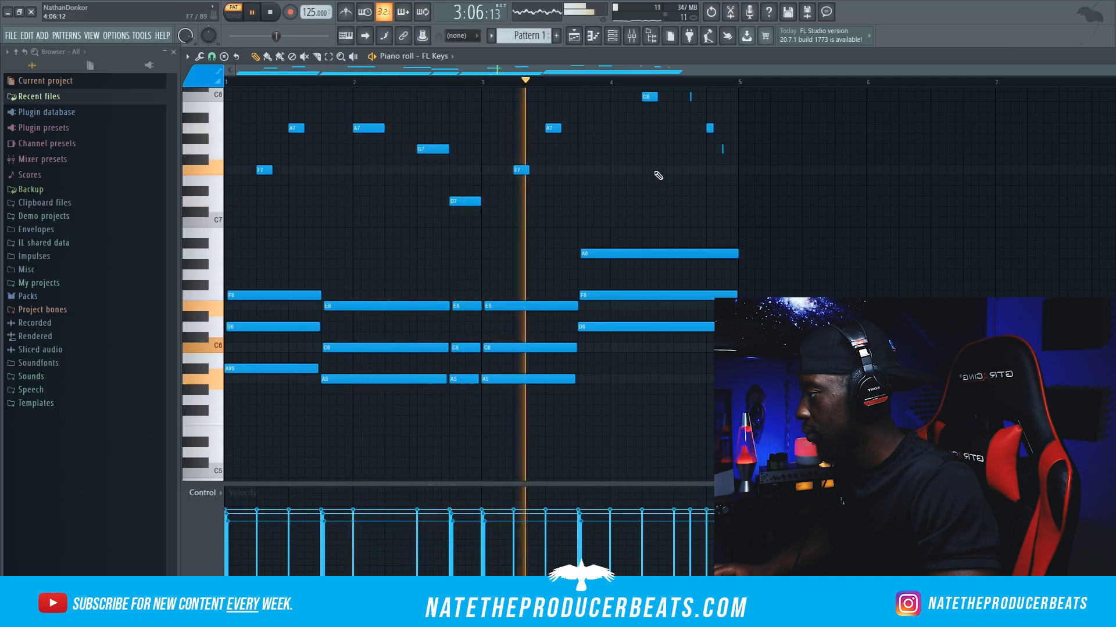
{"action": "scroll", "coordinate": [657, 172], "scroll_direction": "up", "scroll_amount": 4}
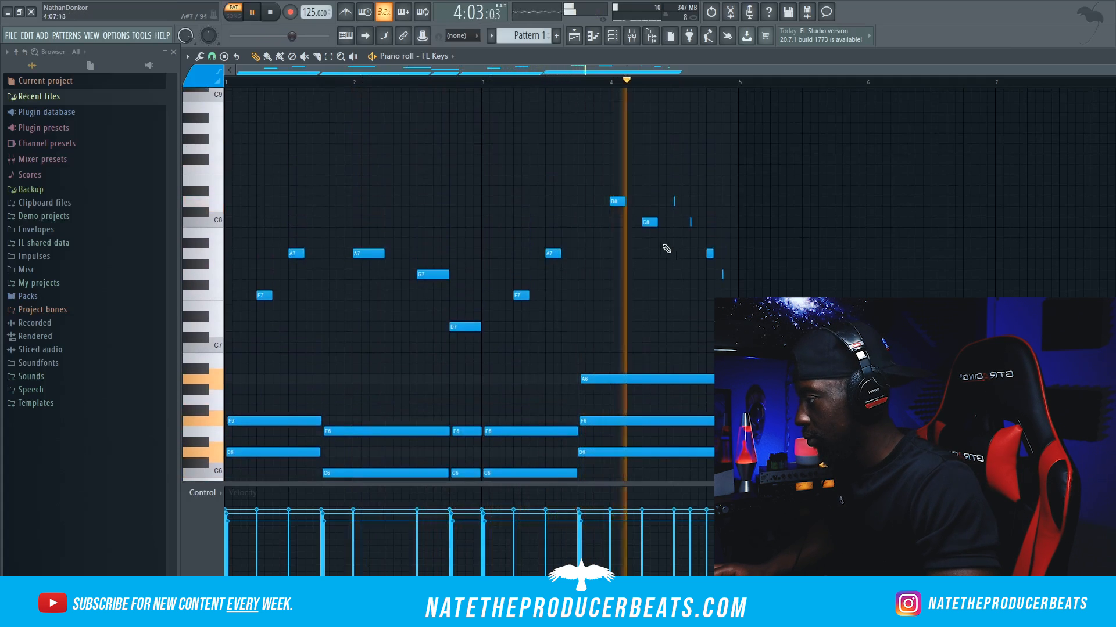
{"action": "right_click", "coordinate": [691, 222]}
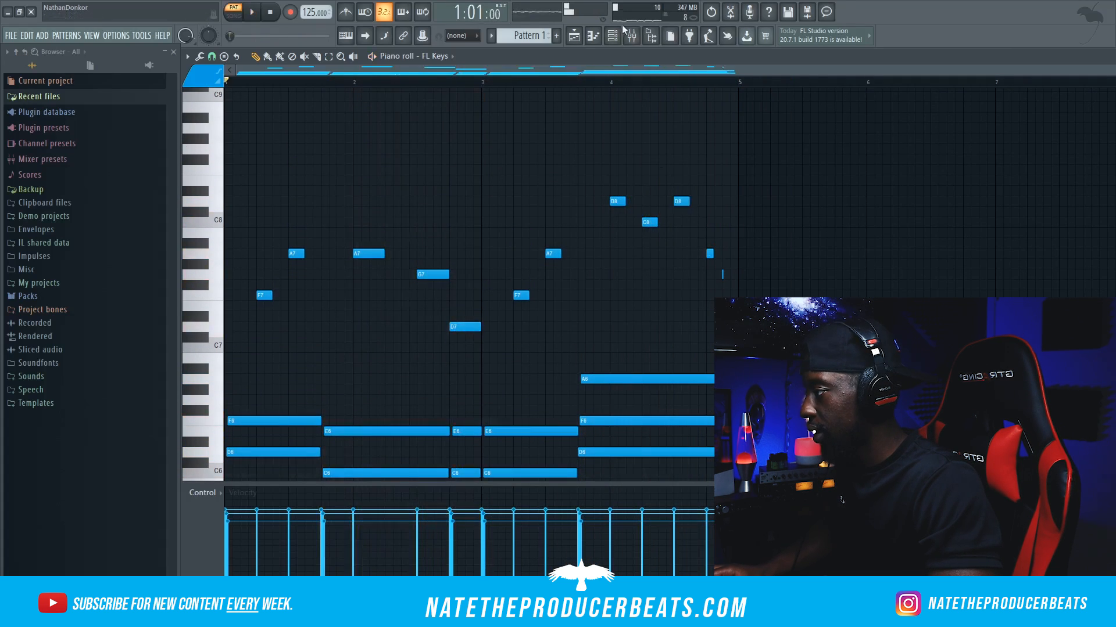
Load the Vinyl 2 preset in RC-20 Retro Color on mixer insert 1, lower the noise and set the wobble to 7%.
{"action": "left_click", "coordinate": [631, 35]}
{"action": "left_click", "coordinate": [720, 227]}
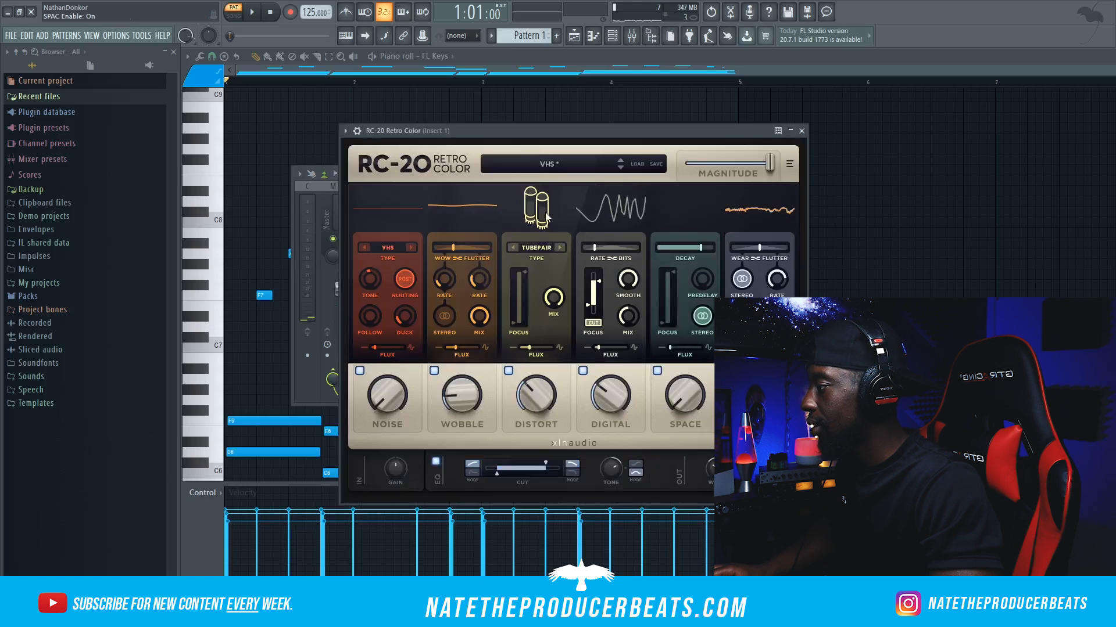
{"action": "left_click", "coordinate": [560, 168]}
{"action": "key", "text": "space"}
{"action": "left_click_drag", "start_coordinate": [386, 400], "coordinate": [383, 427]}
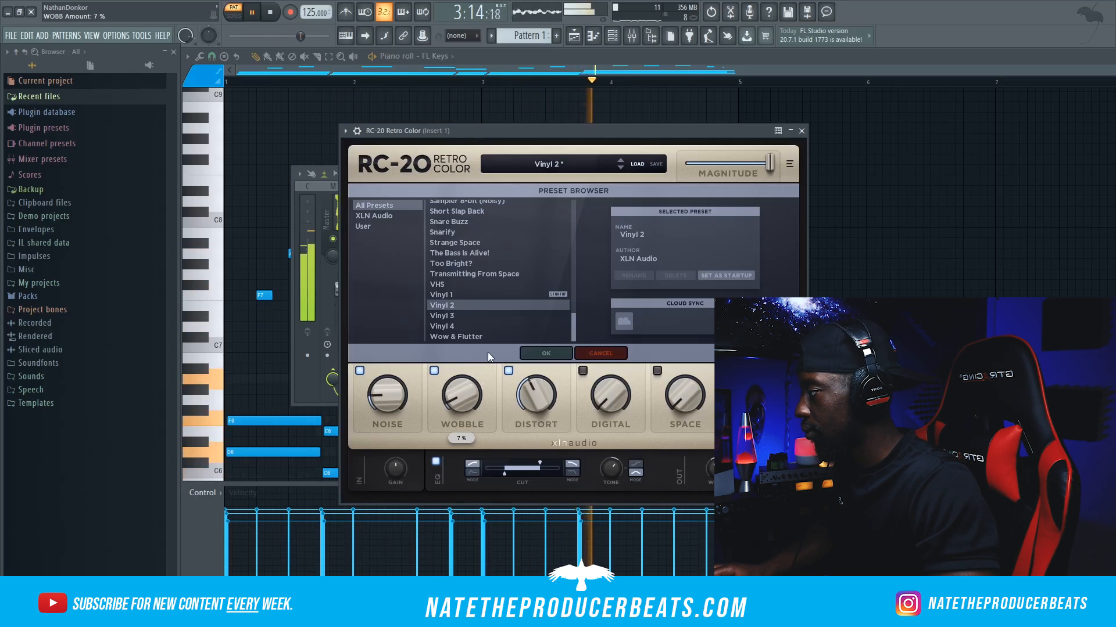
{"action": "left_click", "coordinate": [801, 132]}
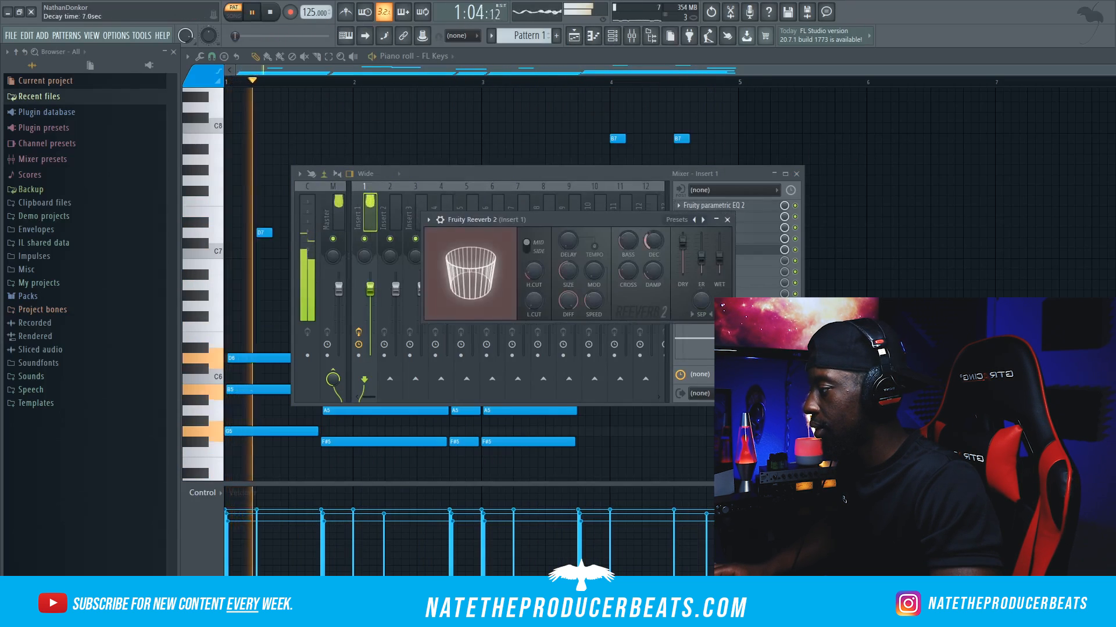
Lengthen the decay time of Fruity Reeverb 2 on mixer insert 1 and return to the piano roll.
{"action": "mouse_move", "coordinate": [653, 240]}
{"action": "left_mouse_down"}
{"action": "mouse_move", "coordinate": [654, 218]}
{"action": "mouse_move", "coordinate": [654, 229]}
{"action": "left_mouse_up"}
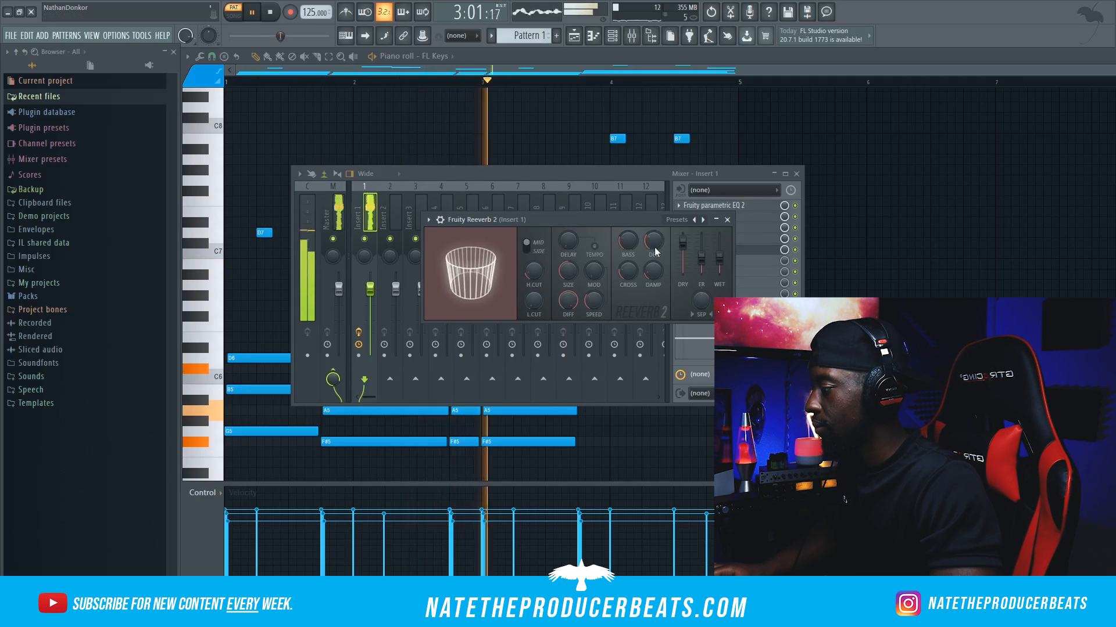
{"action": "left_click", "coordinate": [727, 220]}
{"action": "key", "text": "F9"}
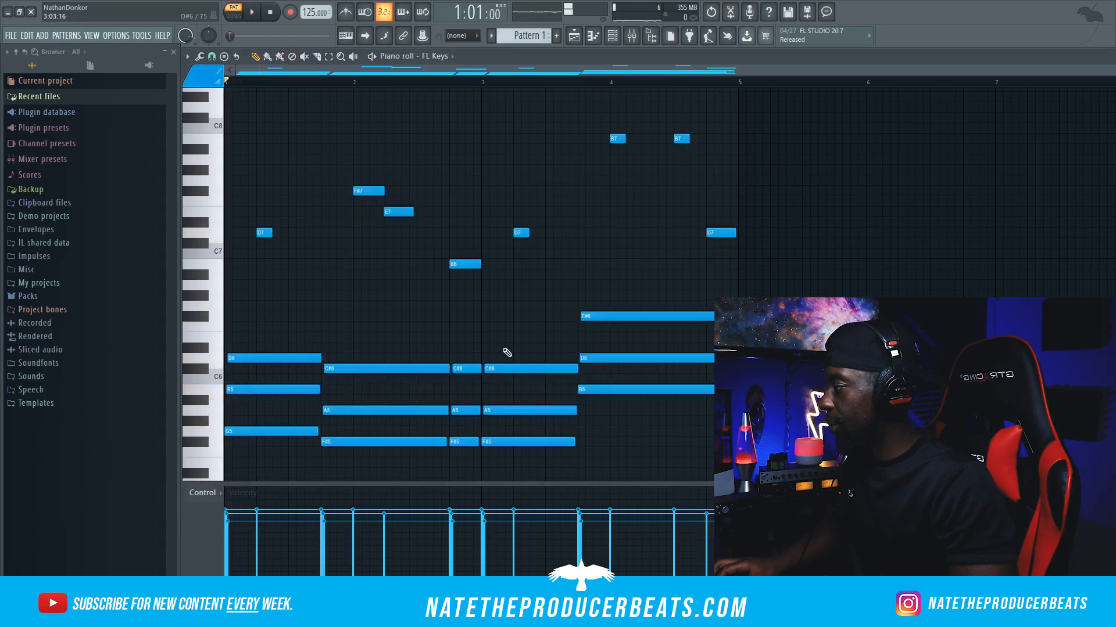
Transpose all chord and melody notes up four semitones.
{"action": "key", "text": "shift+Up"}
{"action": "key", "text": "shift+Up"}
{"action": "key", "text": "shift+Up"}
{"action": "key", "text": "shift+Up"}
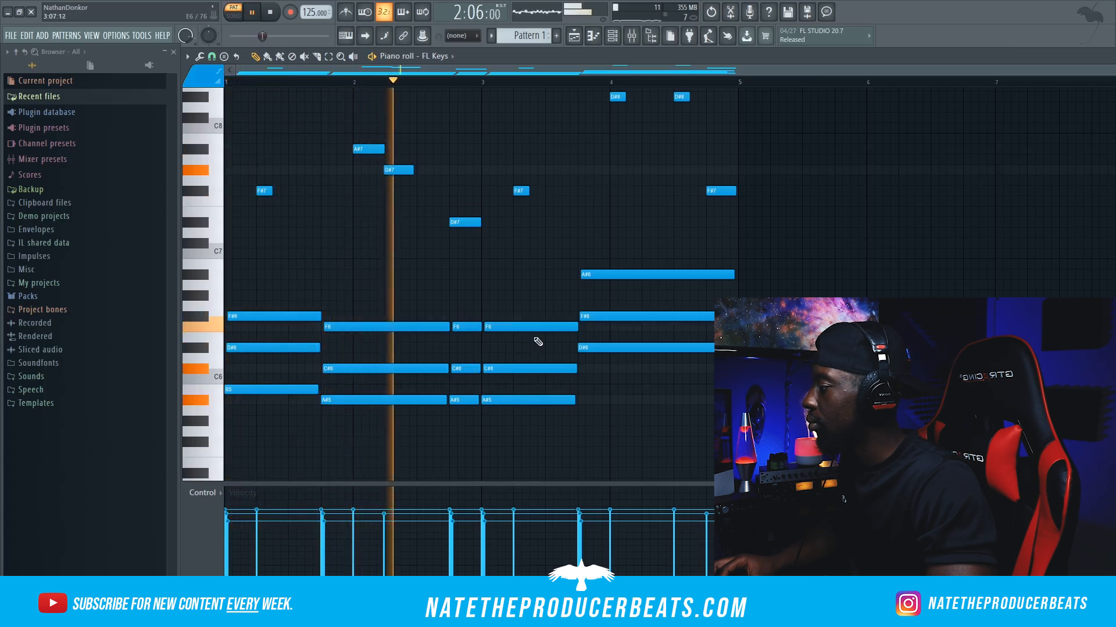
Set the room size of Fruity Reeverb 2 on mixer insert 1 to 35.
{"action": "key", "text": "F9"}
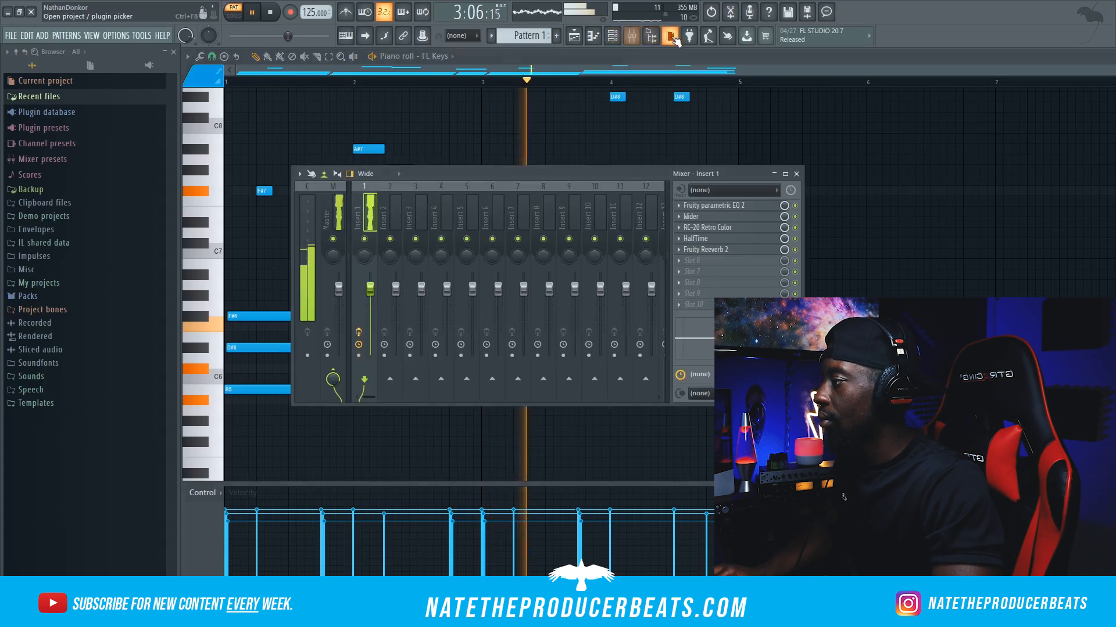
{"action": "left_click", "coordinate": [660, 41]}
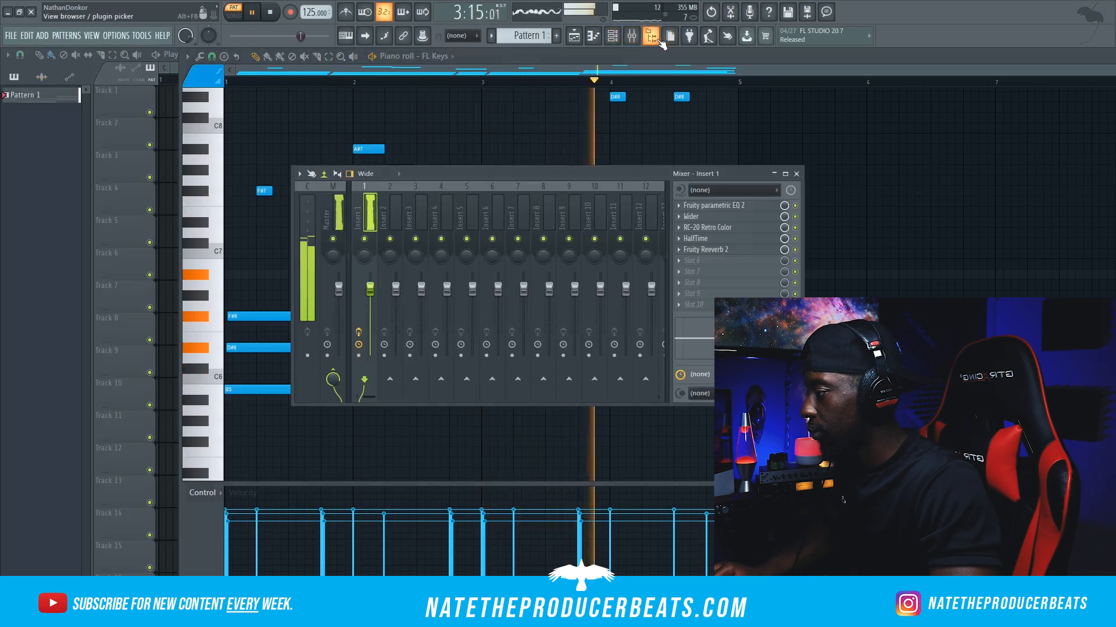
{"action": "left_click", "coordinate": [755, 251]}
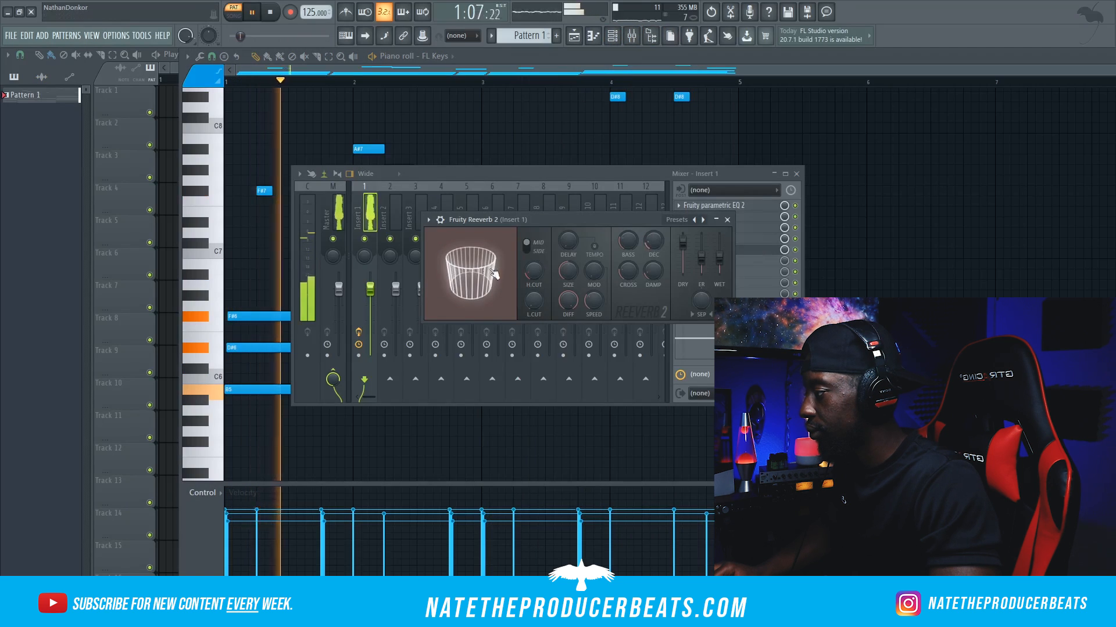
{"action": "left_click_drag", "start_coordinate": [494, 273], "coordinate": [479, 274]}
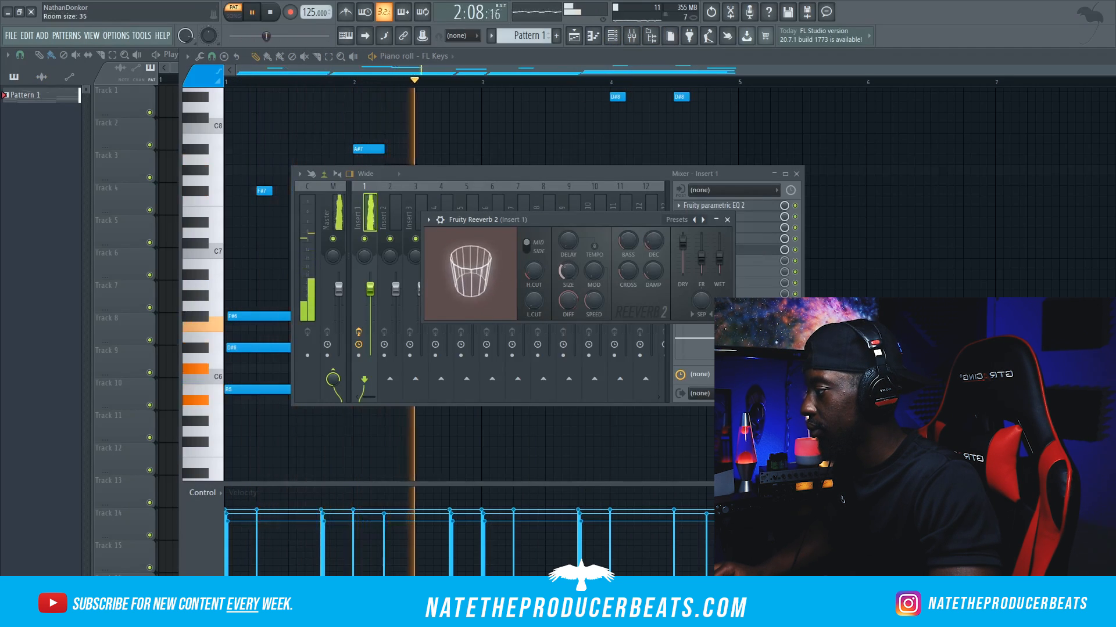
{"action": "left_click", "coordinate": [727, 220]}
{"action": "left_click", "coordinate": [650, 36]}
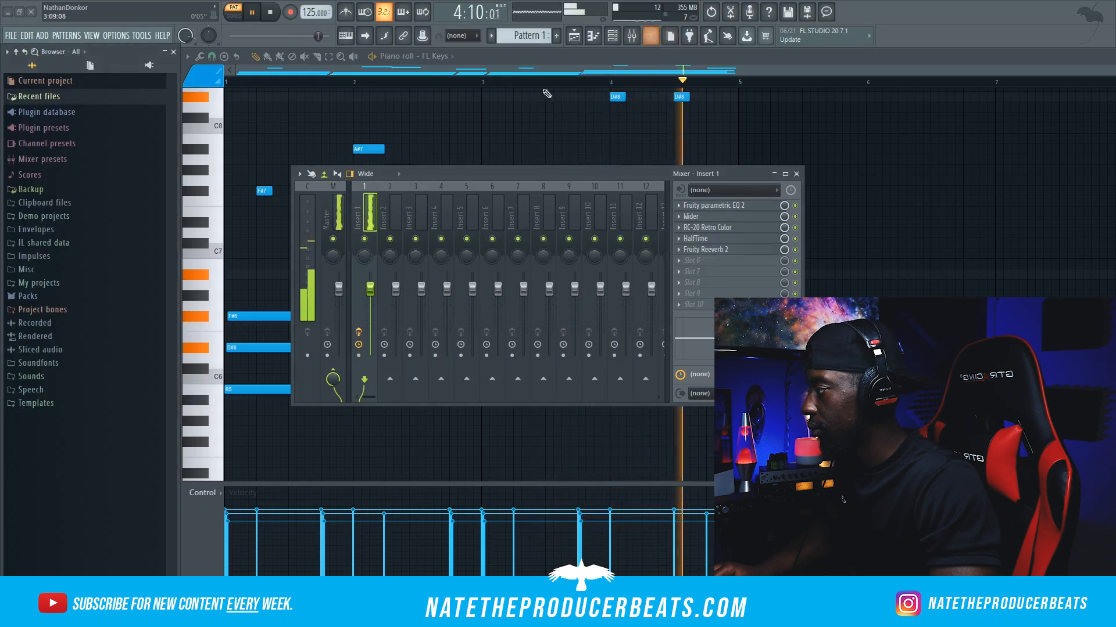
Add the LABS VST3 generator from the installed plugins as a new channel and display its instrument window.
{"action": "key", "text": "space"}
{"action": "left_click", "coordinate": [55, 113]}
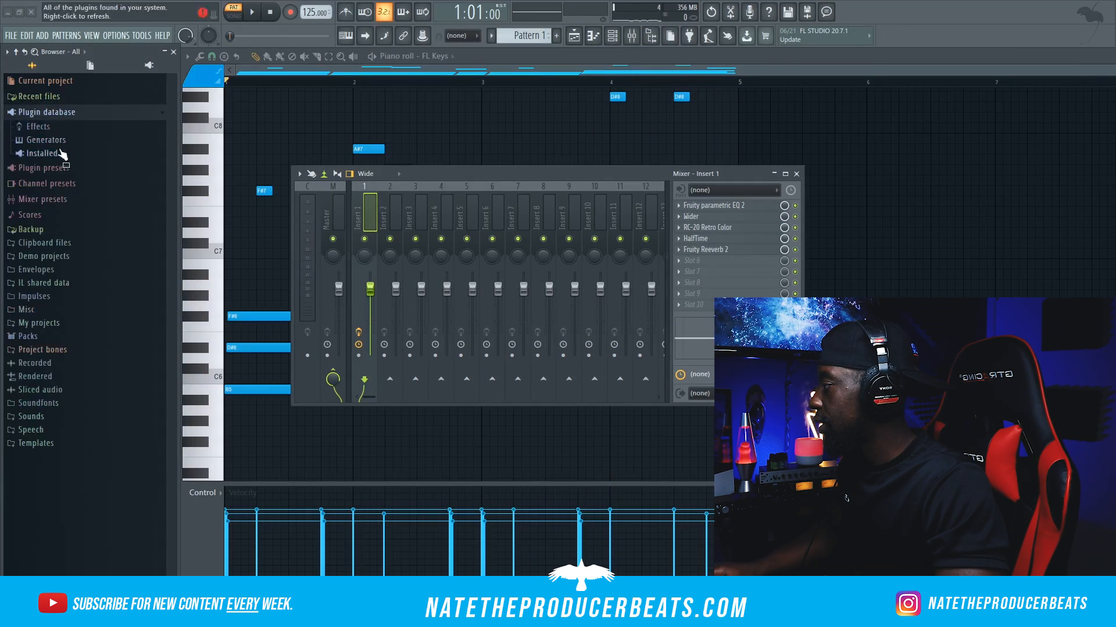
{"action": "left_click", "coordinate": [84, 155]}
{"action": "left_click", "coordinate": [93, 180]}
{"action": "left_click", "coordinate": [111, 222]}
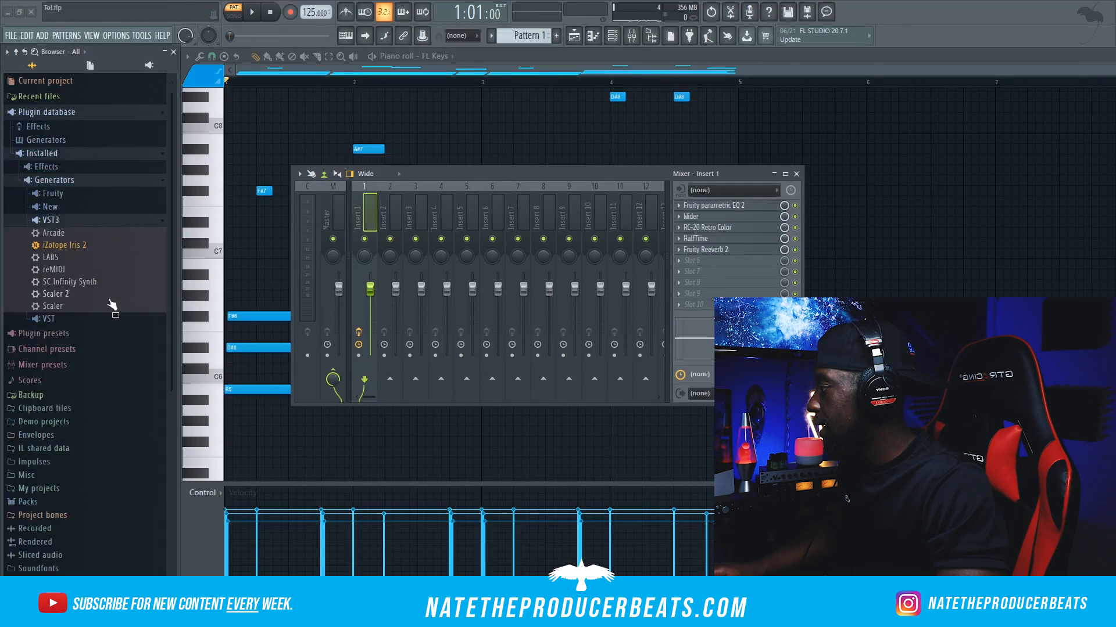
{"action": "right_click", "coordinate": [114, 258]}
{"action": "left_click", "coordinate": [143, 269]}
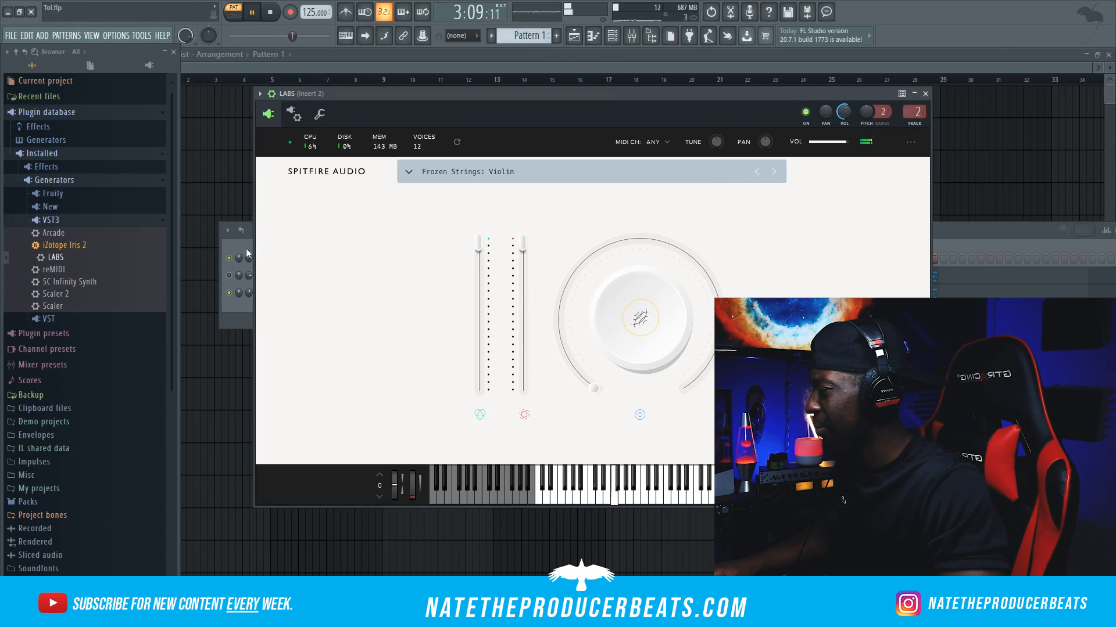
{"action": "left_click", "coordinate": [231, 315]}
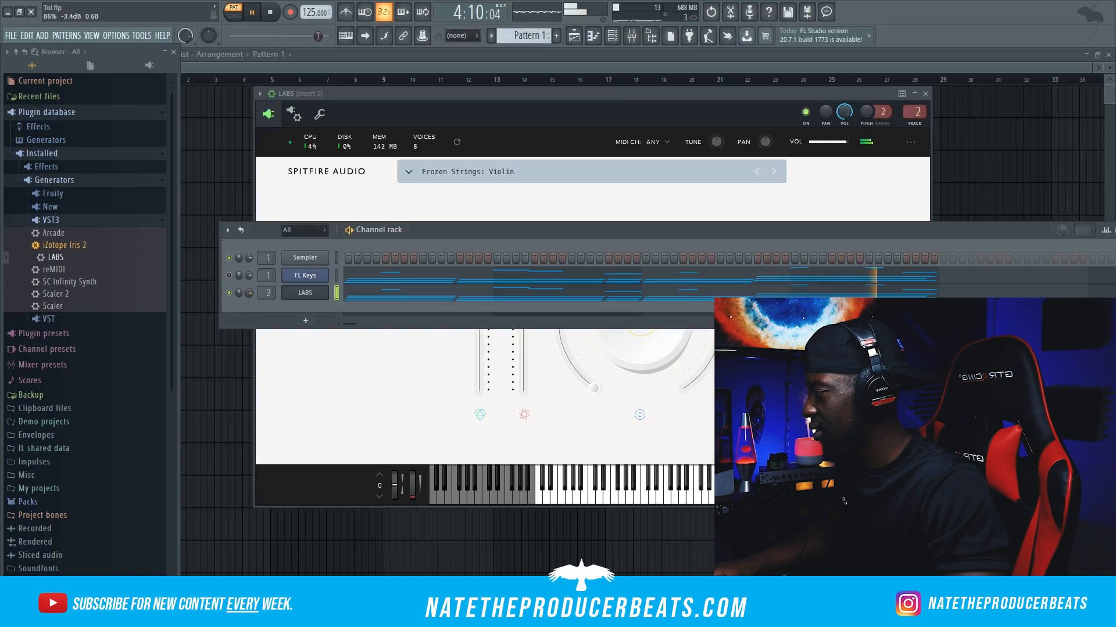
{"action": "left_click", "coordinate": [658, 217]}
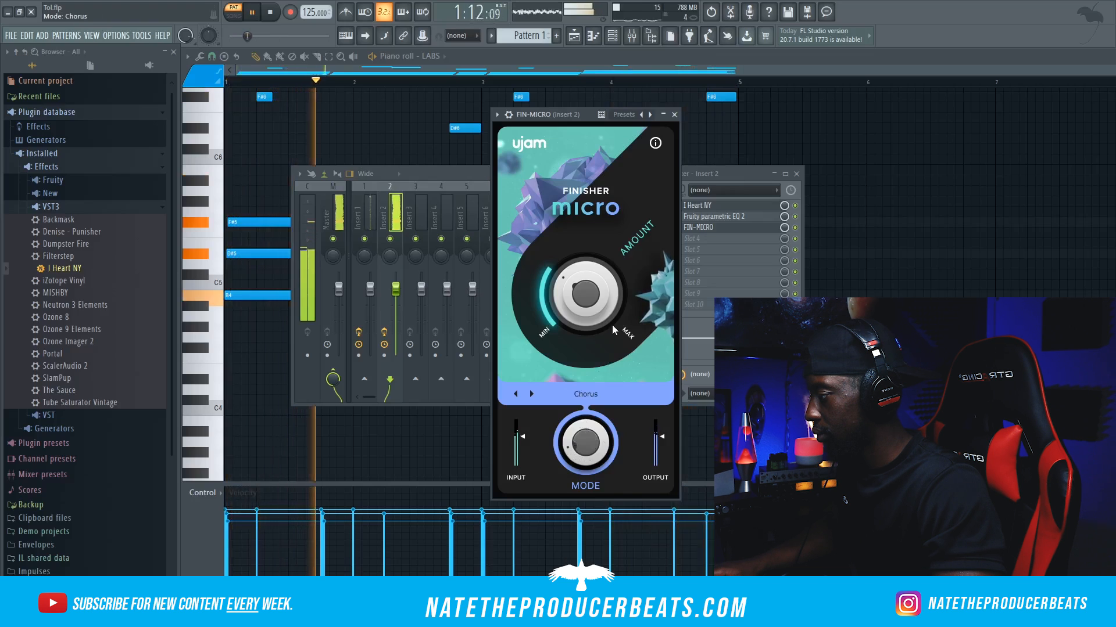
Set FIN-MICRO on mixer insert 2 to Cabinet mode with an amount of 31, and stop playback.
{"action": "left_click_drag", "start_coordinate": [612, 325], "coordinate": [614, 317]}
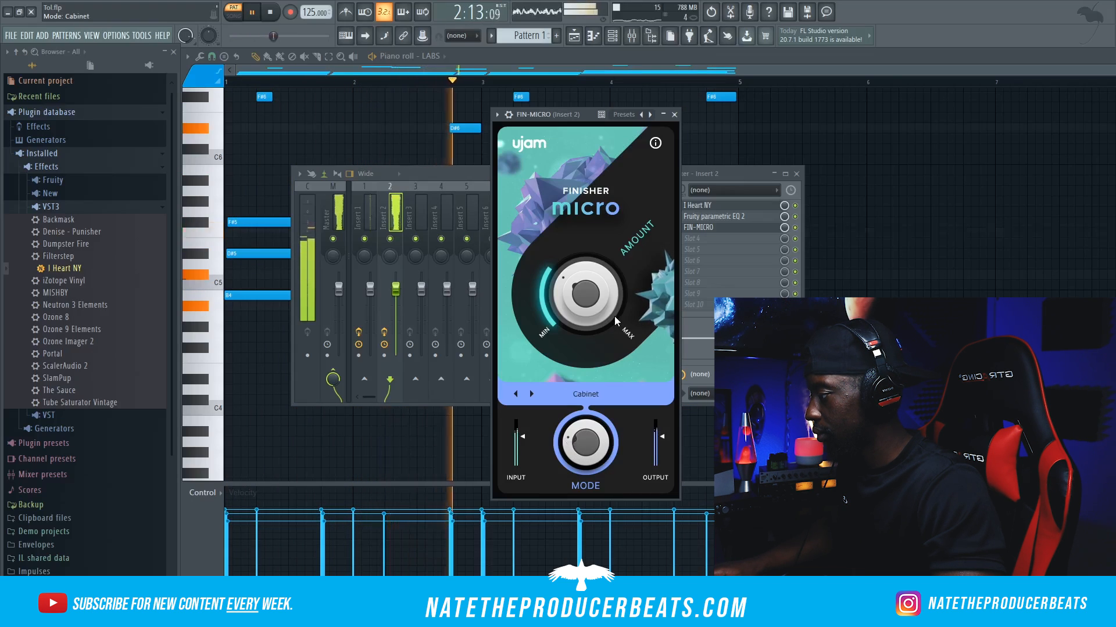
{"action": "left_click", "coordinate": [578, 295]}
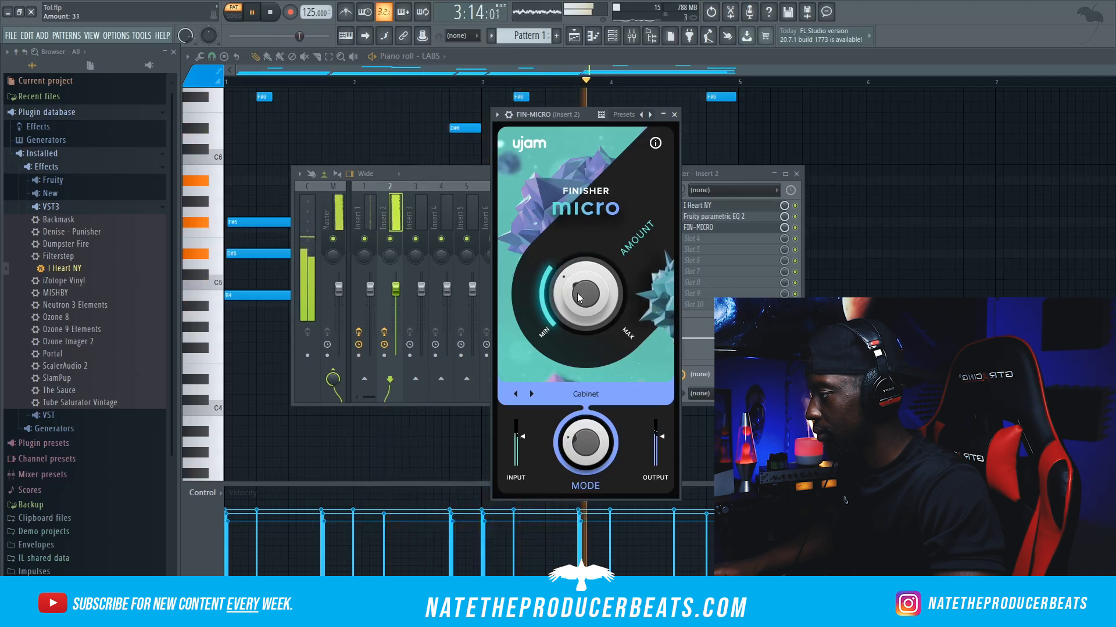
{"action": "left_click", "coordinate": [676, 115]}
{"action": "key", "text": "space"}
Add Wider to the fourth effect slot of mixer insert 2 and set its width to 124% during playback.
{"action": "left_click", "coordinate": [697, 240]}
{"action": "mouse_move", "coordinate": [700, 249]}
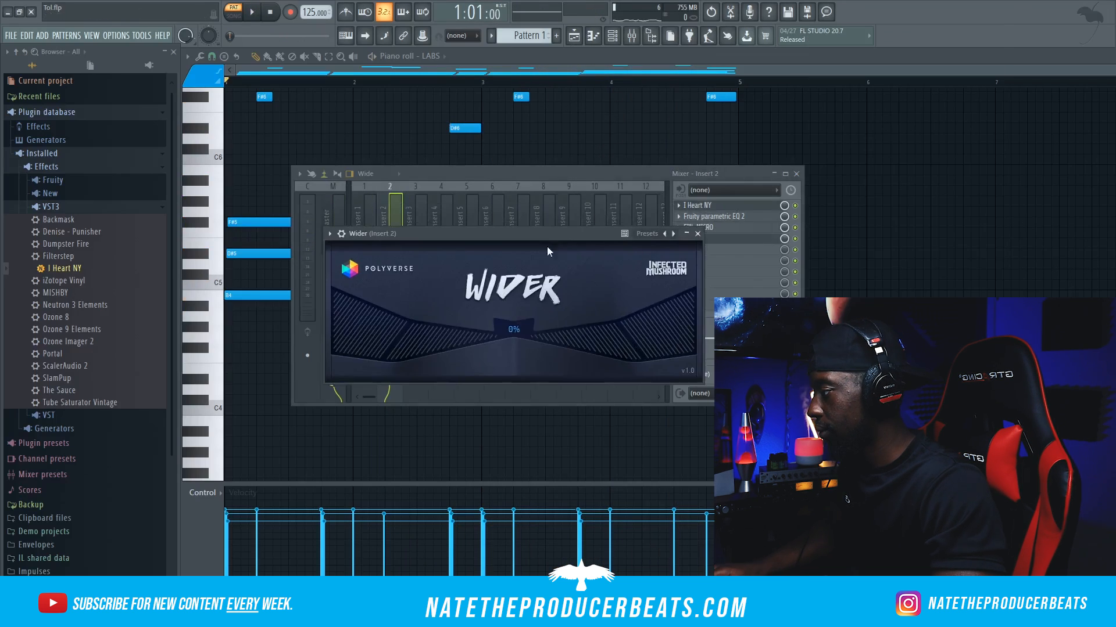
{"action": "key", "text": "space"}
{"action": "left_click_drag", "start_coordinate": [511, 297], "coordinate": [536, 208]}
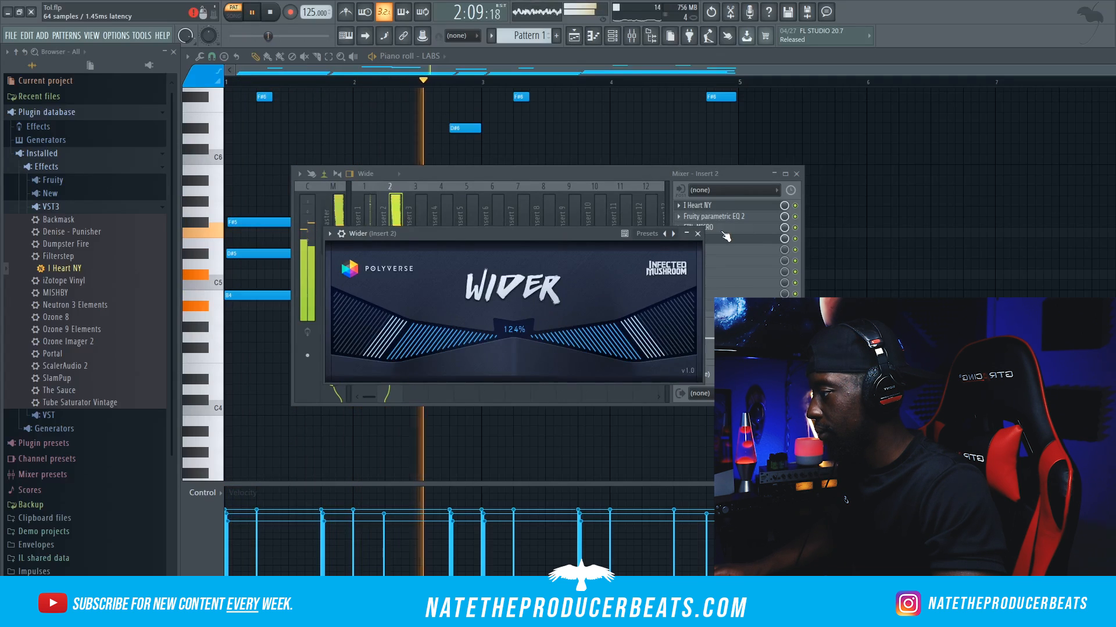
Lower the LABS channel's volume in the channel rack and stop playback.
{"action": "left_click", "coordinate": [613, 35]}
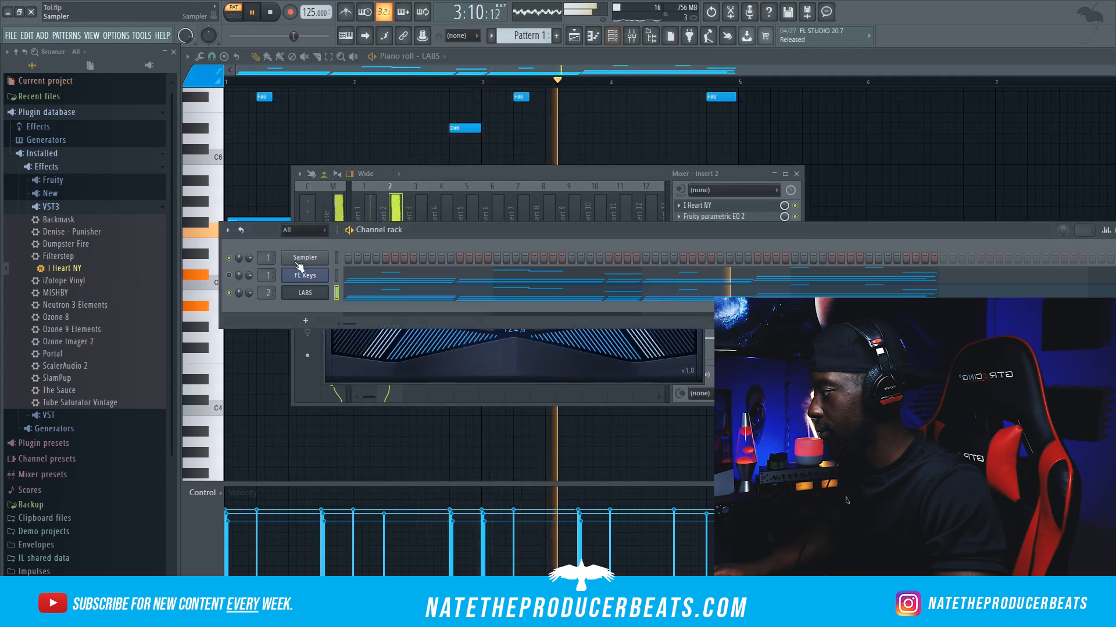
{"action": "left_click_drag", "start_coordinate": [249, 292], "coordinate": [249, 325]}
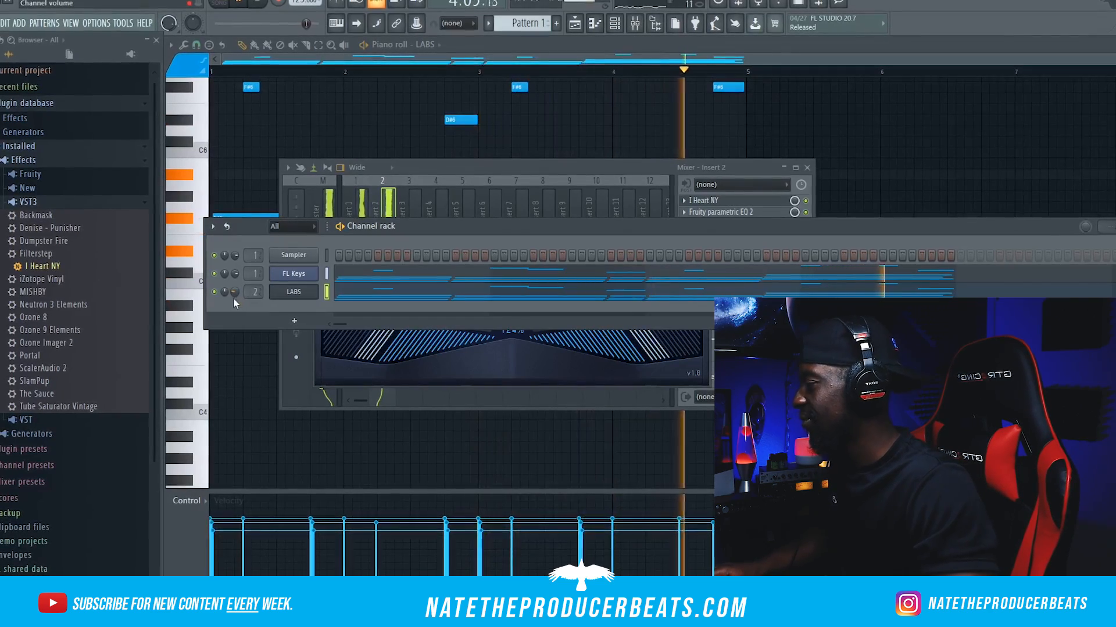
{"action": "key", "text": "space"}
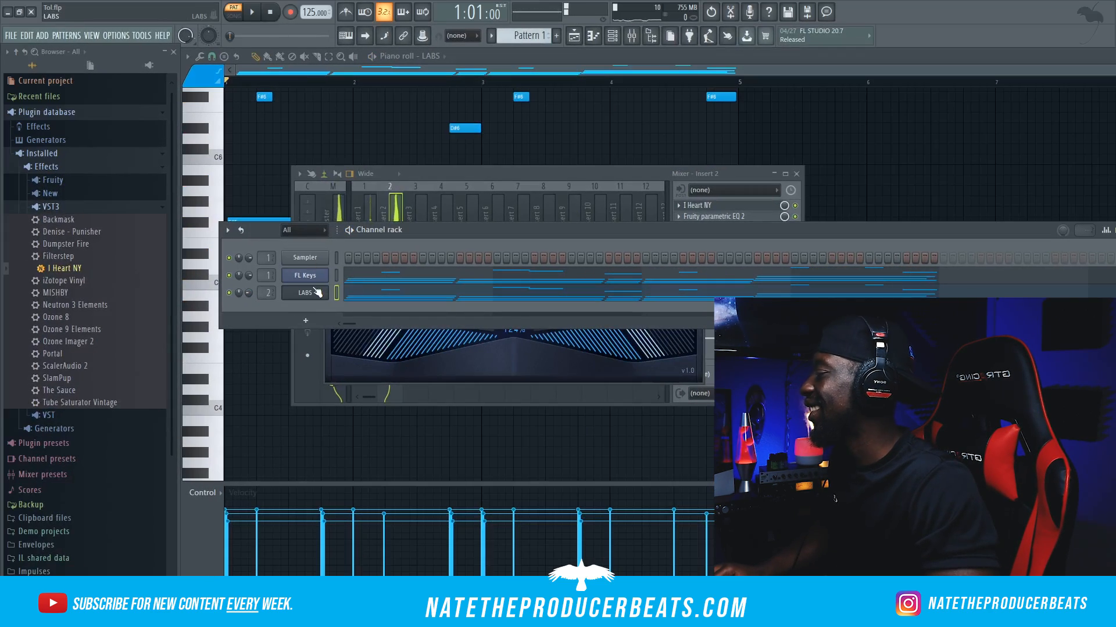
Clone the LABS channel and browse the clone's presets in the Acoustic Guitar and Strings categories.
{"action": "right_click", "coordinate": [317, 292]}
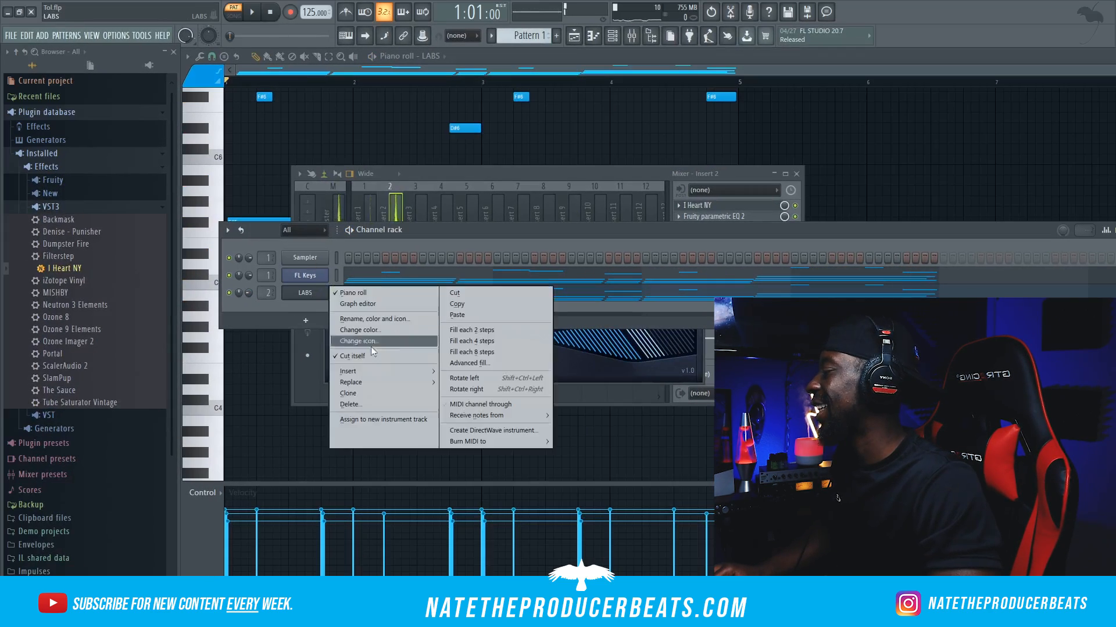
{"action": "left_click", "coordinate": [394, 397]}
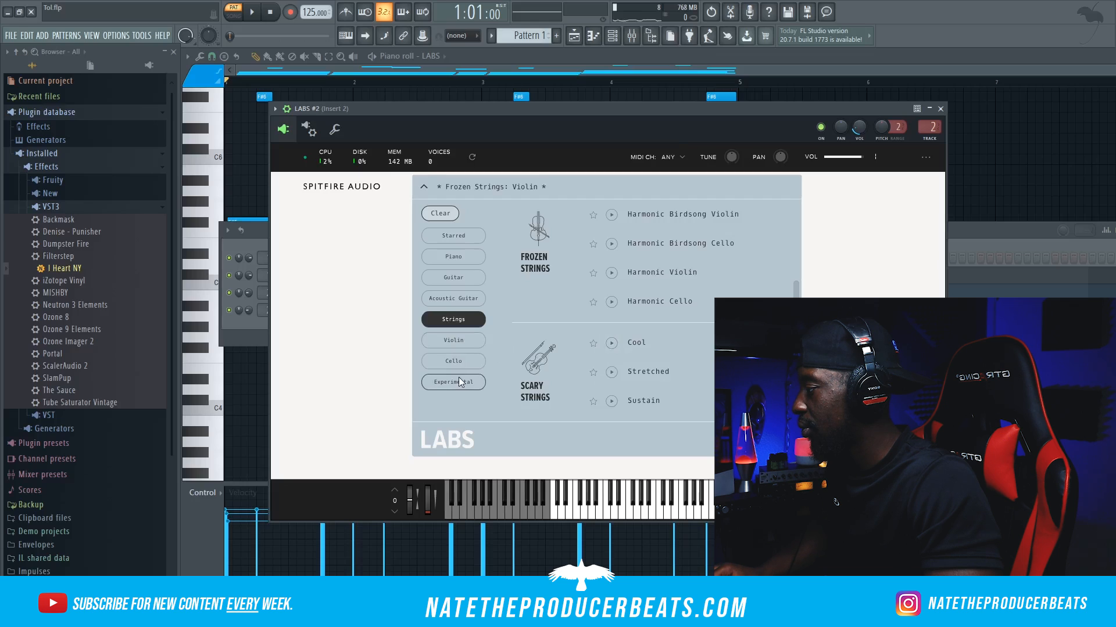
{"action": "left_click", "coordinate": [463, 303]}
{"action": "left_click", "coordinate": [463, 321]}
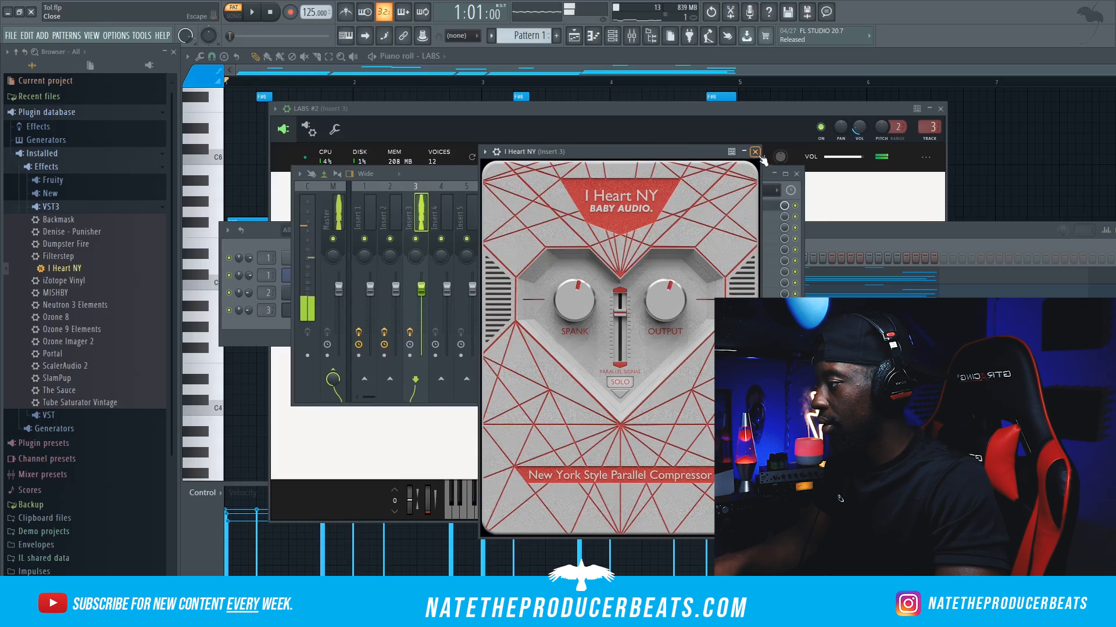
Close I Heart NY and add Fruity Reeverb 2 to the second effect slot of mixer insert 3.
{"action": "left_click", "coordinate": [755, 152]}
{"action": "left_click", "coordinate": [703, 224]}
{"action": "mouse_move", "coordinate": [697, 228]}
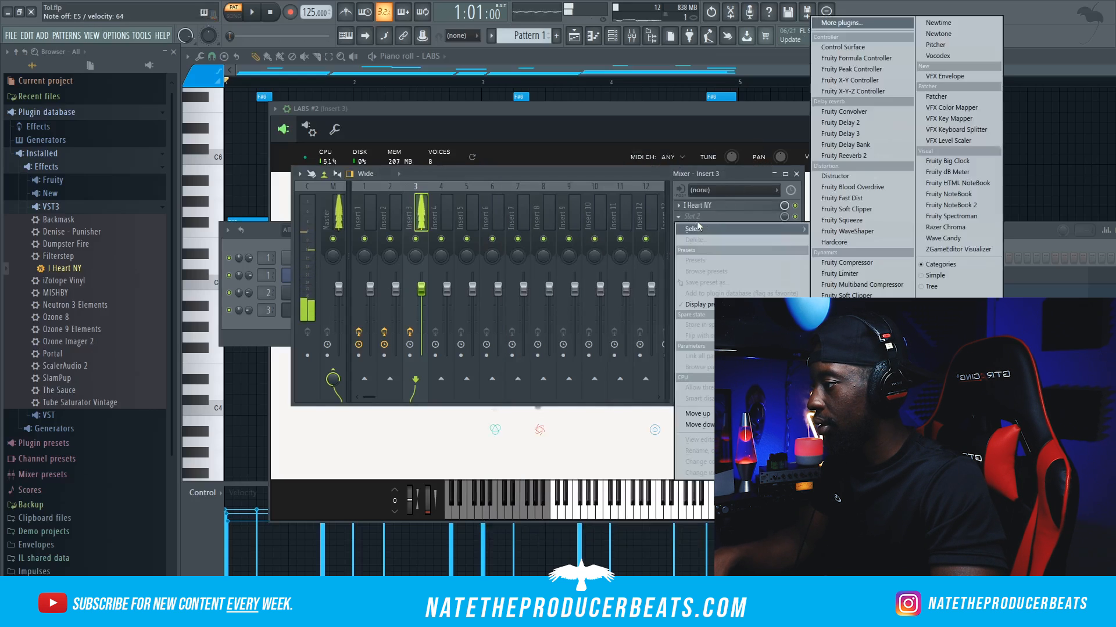
{"action": "left_click", "coordinate": [844, 155]}
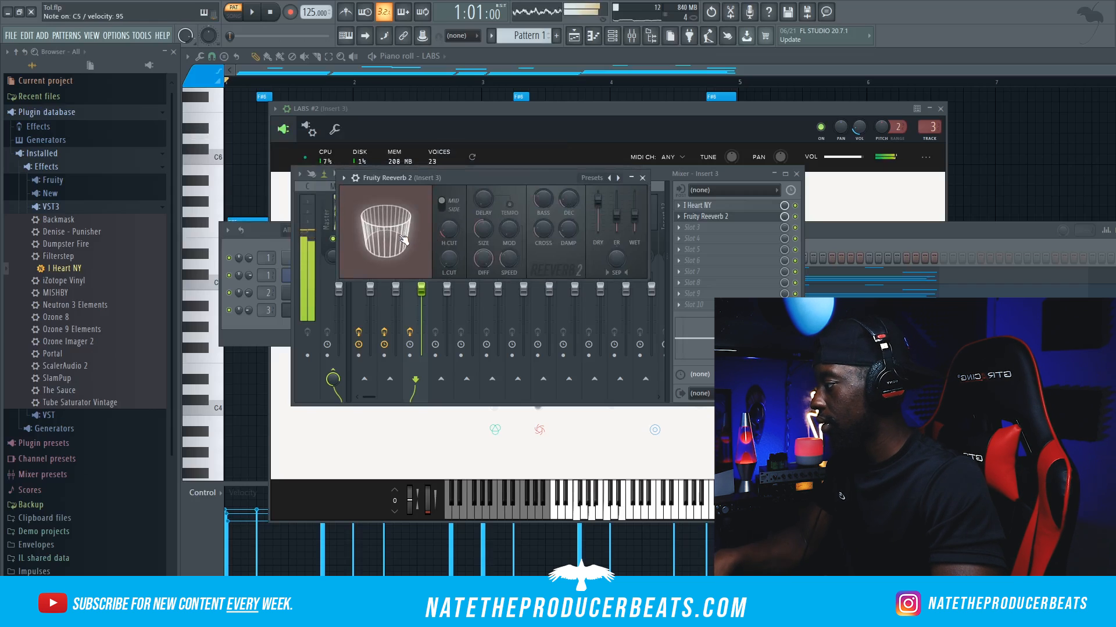
{"action": "left_click", "coordinate": [849, 224]}
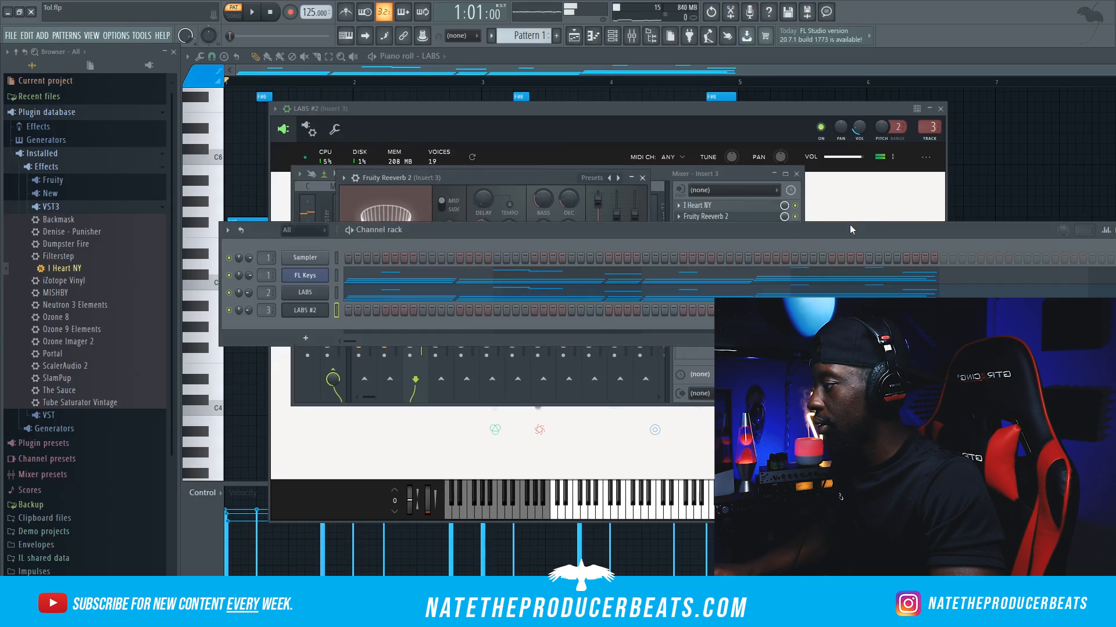
{"action": "key", "text": "space"}
Add RC-20 Retro Color to the third effect slot of mixer insert 3 by searching the effect plugins for "rc".
{"action": "left_click", "coordinate": [740, 171]}
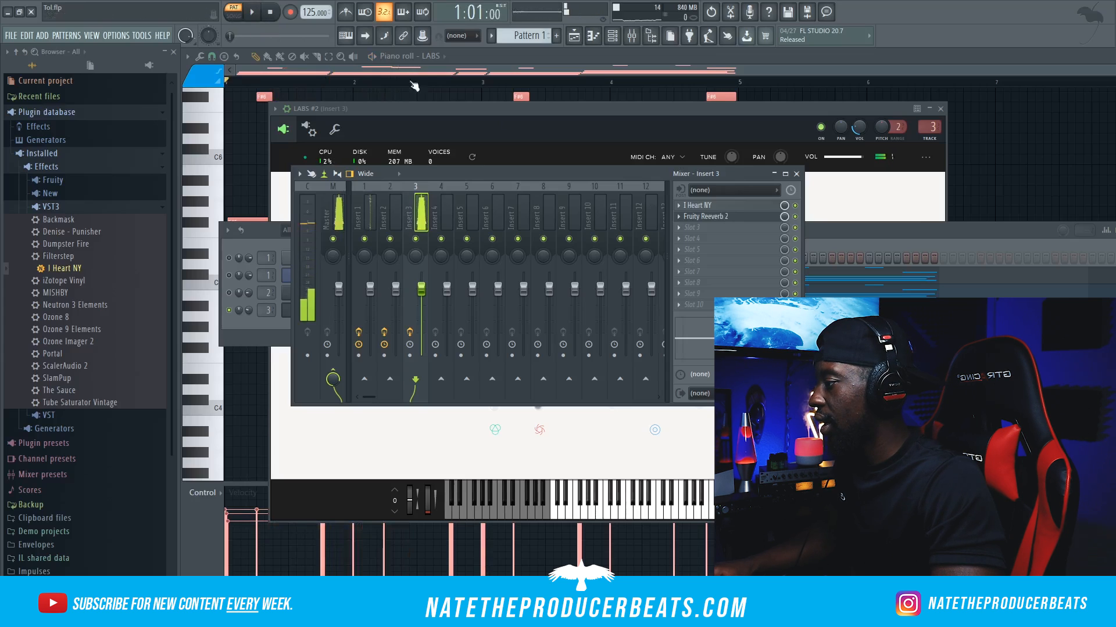
{"action": "left_click", "coordinate": [705, 234]}
{"action": "left_click", "coordinate": [840, 23]}
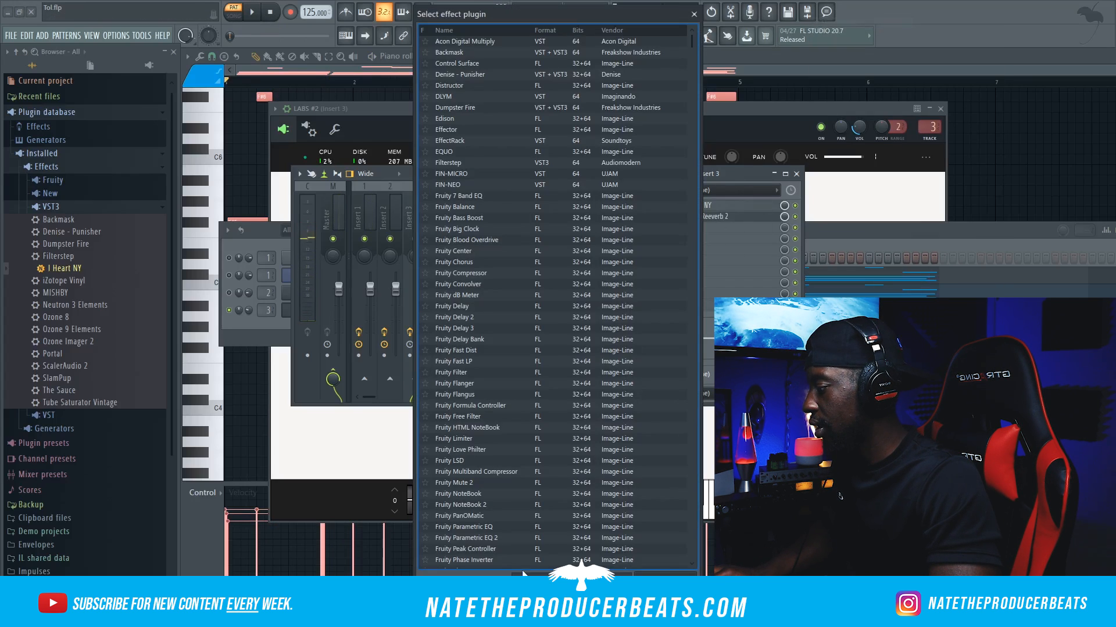
{"action": "type", "text": "rc"}
{"action": "key", "text": "Return"}
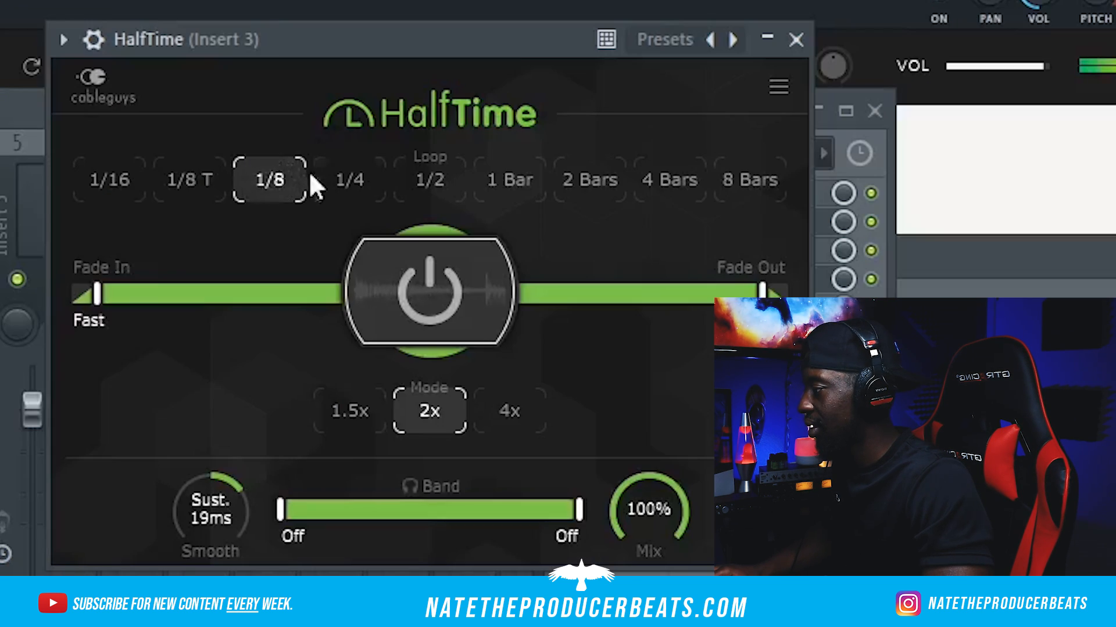
Set HalfTime's loop to 1/4 and load the 40Hz cut preset in Fruity parametric EQ 2 on mixer insert 3.
{"action": "left_click", "coordinate": [346, 180]}
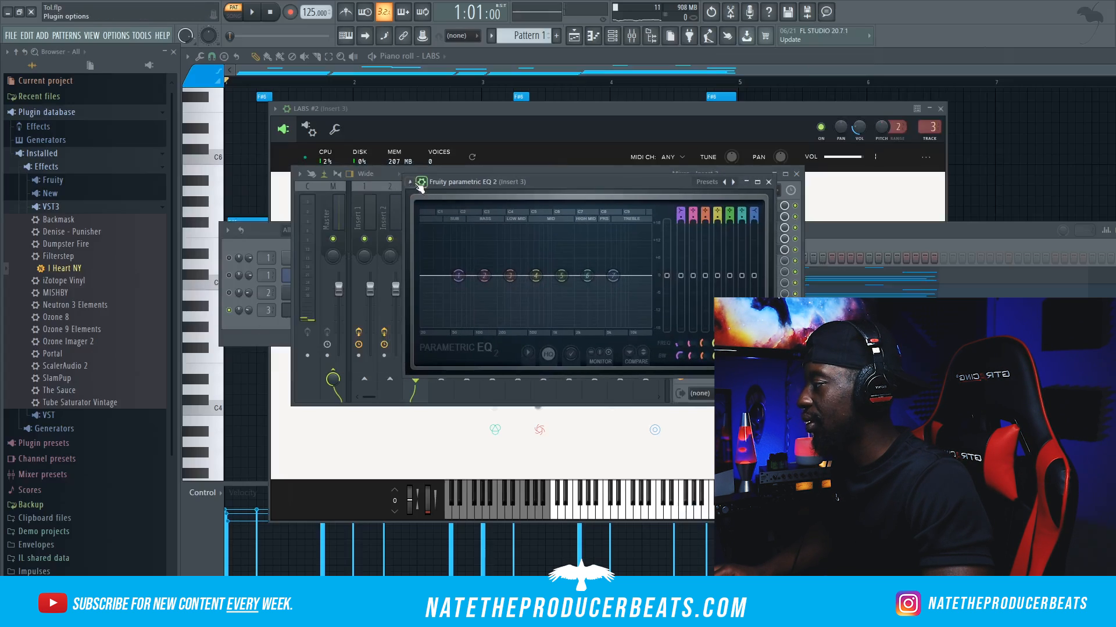
{"action": "left_click", "coordinate": [419, 185]}
{"action": "mouse_move", "coordinate": [466, 225]}
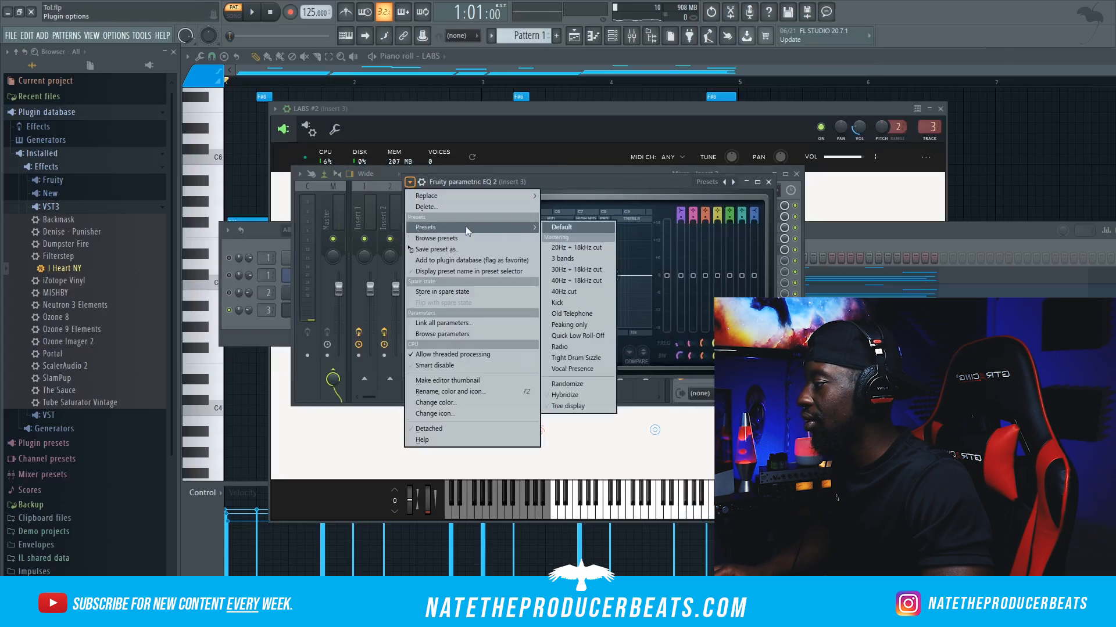
{"action": "left_click", "coordinate": [589, 290]}
{"action": "left_click_drag", "start_coordinate": [526, 200], "coordinate": [481, 209]}
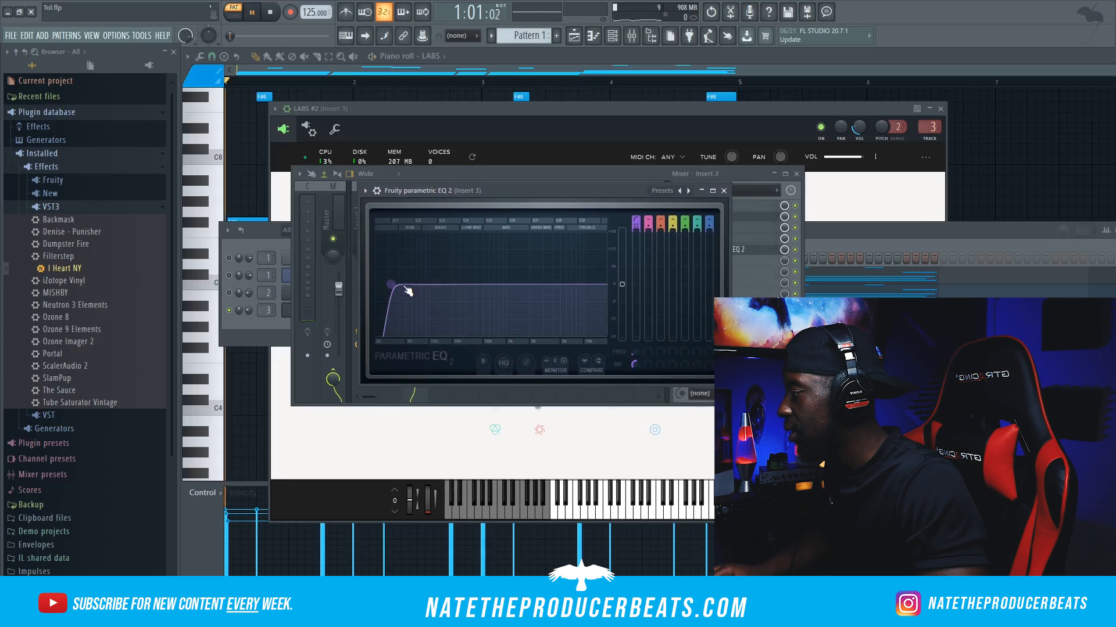
Raise the high-pass cutoff of insert 3's equalizer to about 183 Hz while the pattern plays, and stop playback.
{"action": "key", "text": "space"}
{"action": "left_click_drag", "start_coordinate": [409, 291], "coordinate": [448, 285]}
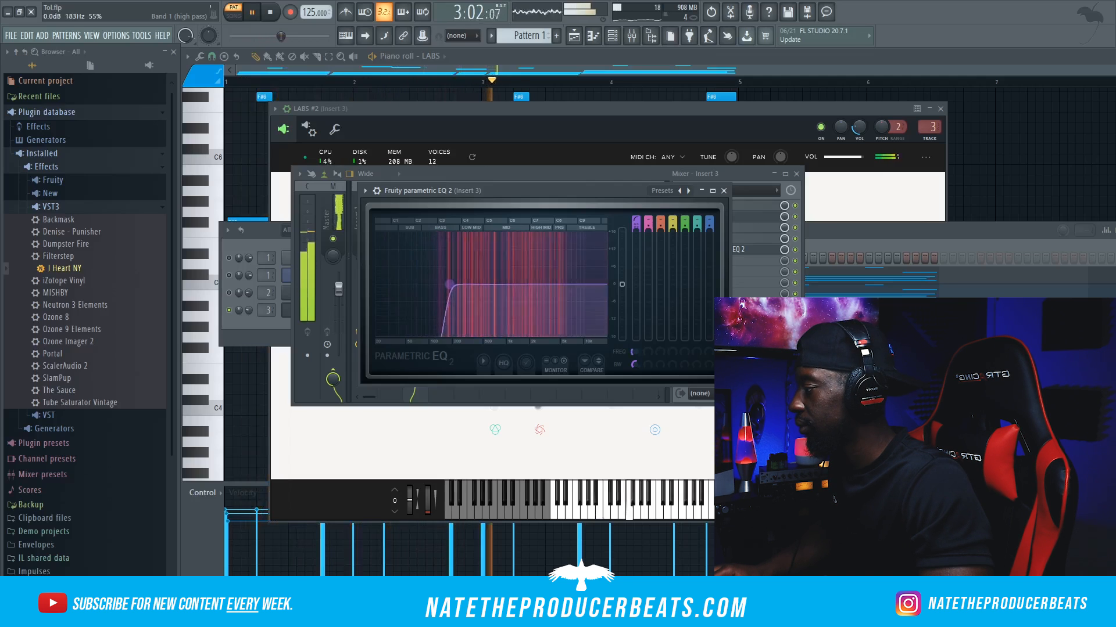
{"action": "key", "text": "space"}
Open the LABS #2 notes in the piano roll and delete the two D#7 notes in bar 4.
{"action": "left_click", "coordinate": [281, 322]}
{"action": "right_click", "coordinate": [305, 314]}
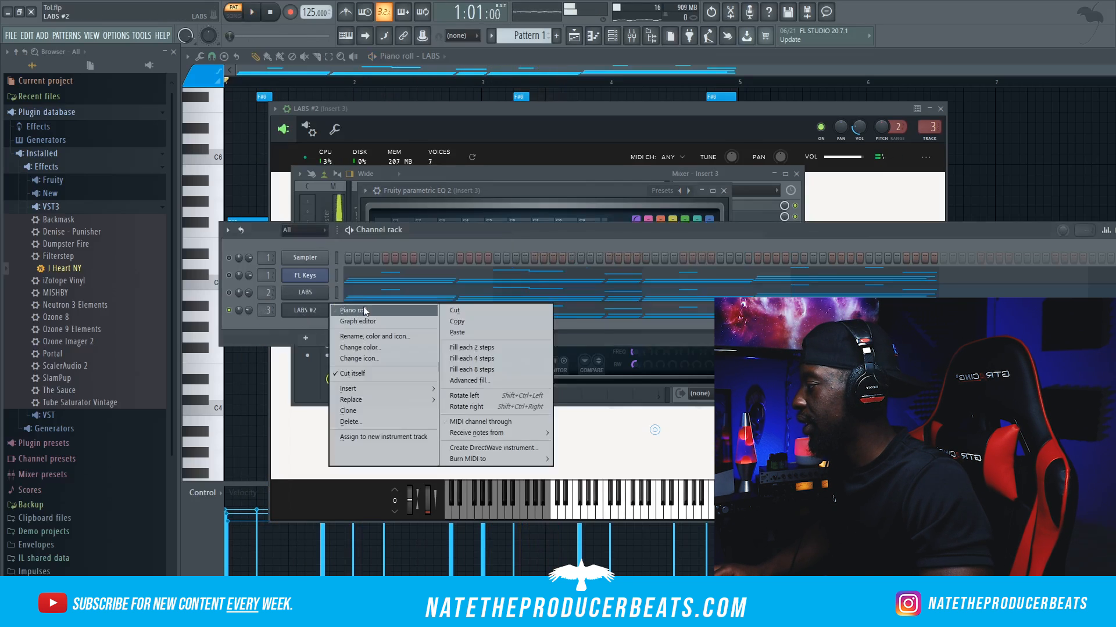
{"action": "left_click", "coordinate": [365, 311]}
{"action": "left_click", "coordinate": [175, 53]}
{"action": "scroll", "coordinate": [273, 232], "scroll_direction": "up", "scroll_amount": 4}
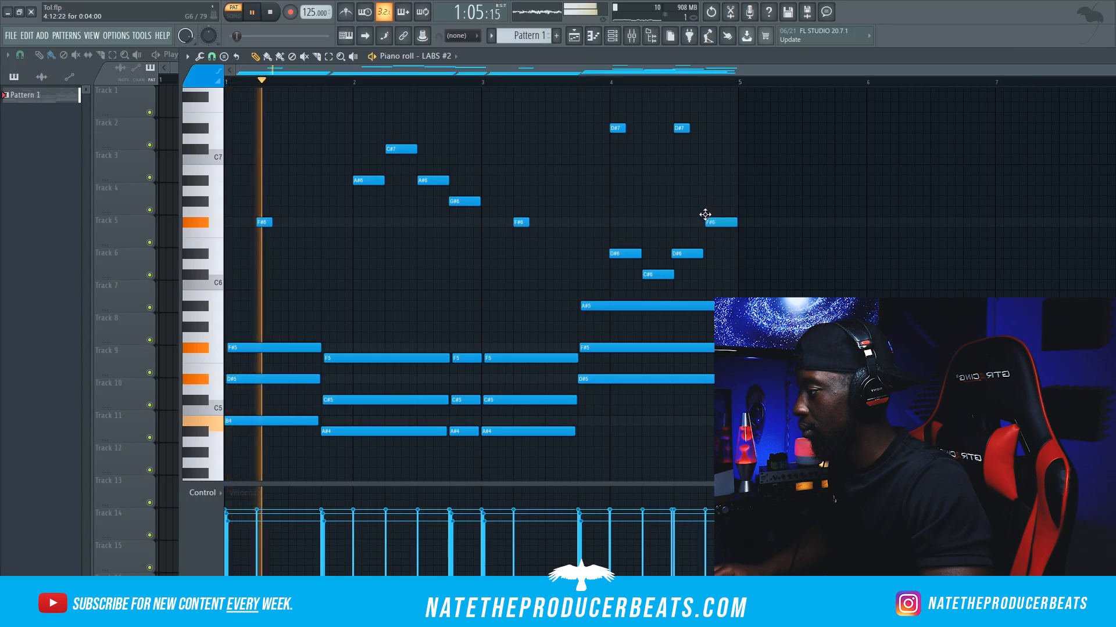
{"action": "right_click", "coordinate": [681, 128]}
{"action": "right_click", "coordinate": [617, 128]}
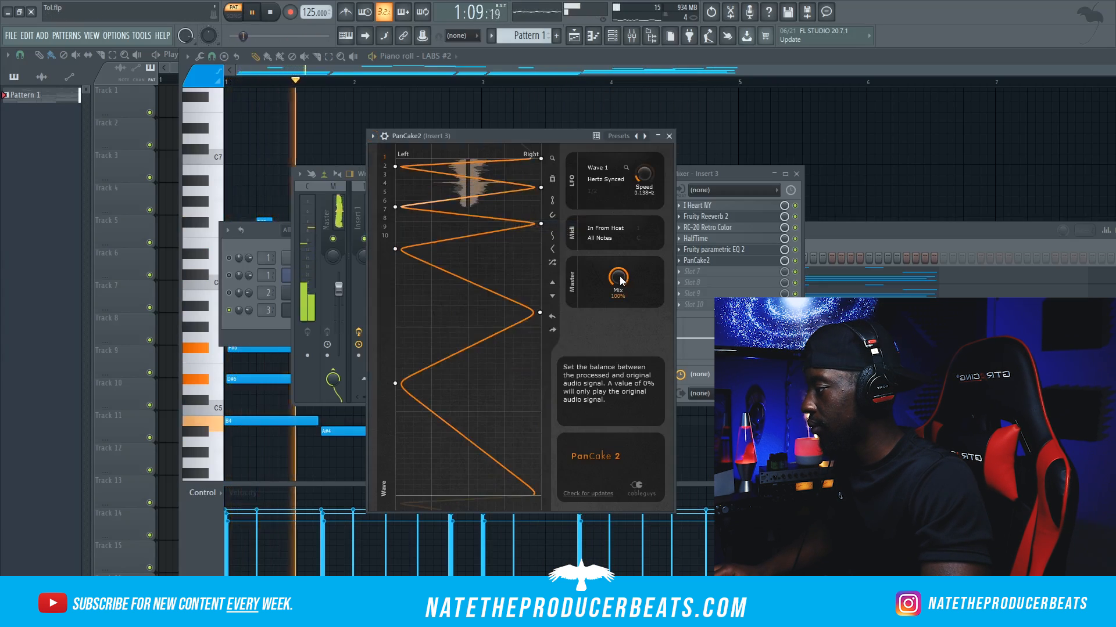
Adjust the LFO speed of PanCake2 on mixer insert 3 and reopen the plugin browser to add an Xpand!2 channel.
{"action": "left_click_drag", "start_coordinate": [643, 174], "coordinate": [644, 189]}
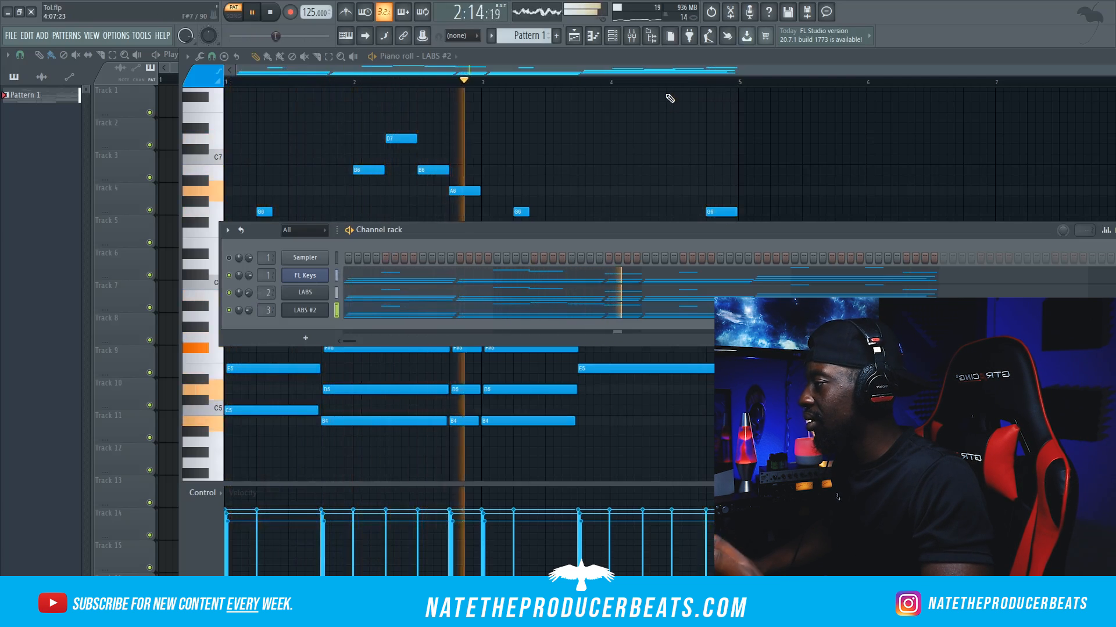
{"action": "left_click", "coordinate": [654, 41]}
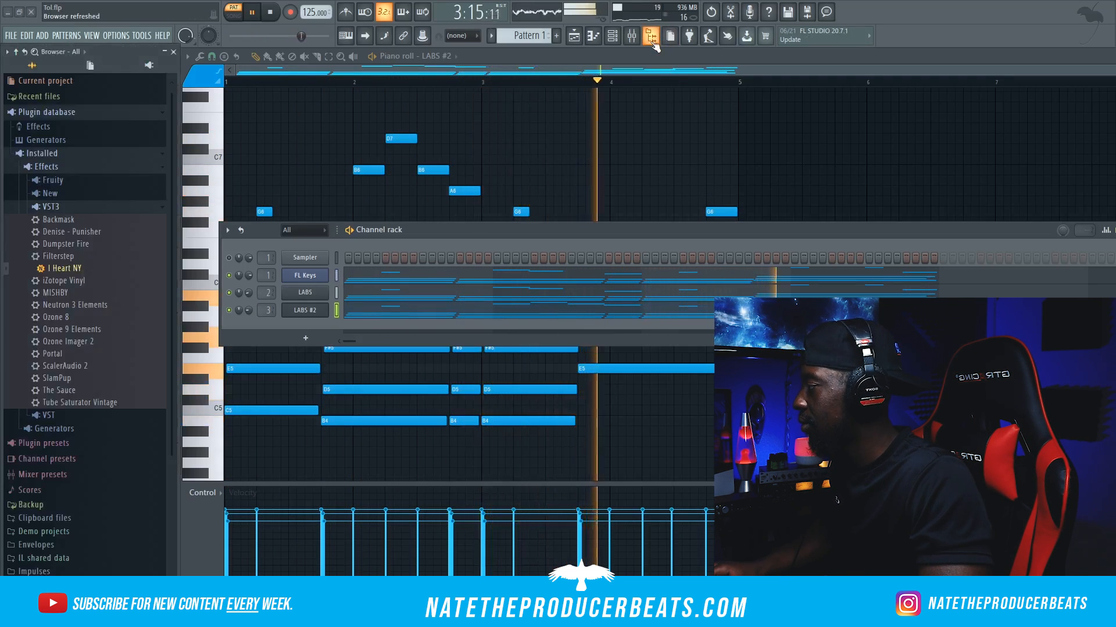
{"action": "left_click", "coordinate": [93, 209]}
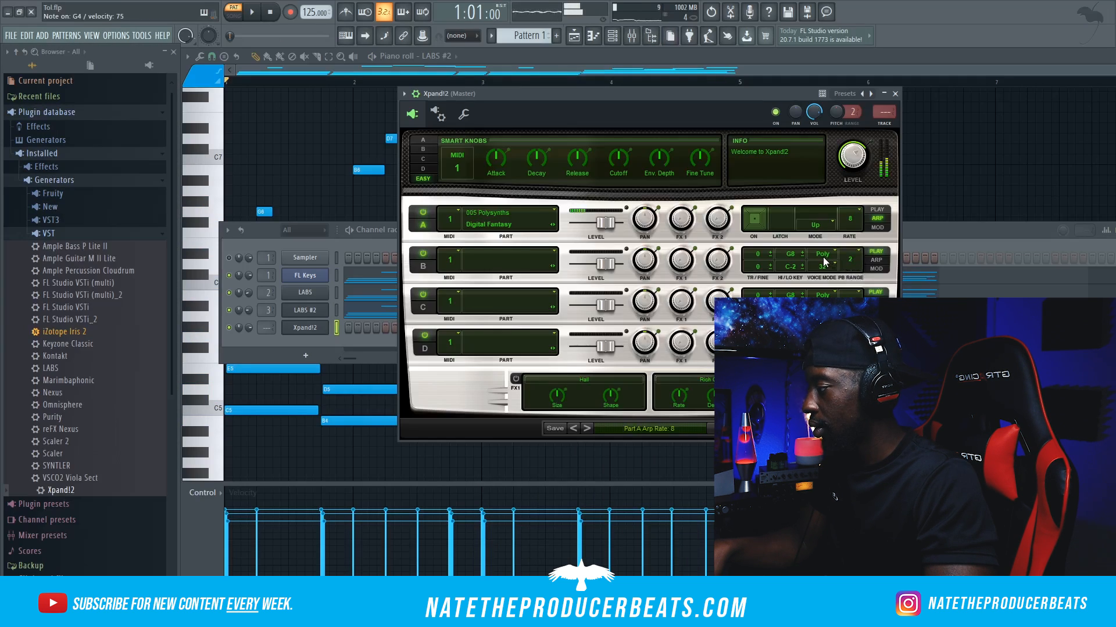
Copy the LABS #2 channel's notes and paste them into the Xpand!2 channel.
{"action": "left_click", "coordinate": [315, 342]}
{"action": "right_click", "coordinate": [324, 313]}
{"action": "left_click", "coordinate": [446, 321]}
{"action": "right_click", "coordinate": [325, 327]}
{"action": "left_click", "coordinate": [468, 351]}
Solo the Xpand!2 channel, start playback and raise its channel volume.
{"action": "right_click", "coordinate": [229, 328]}
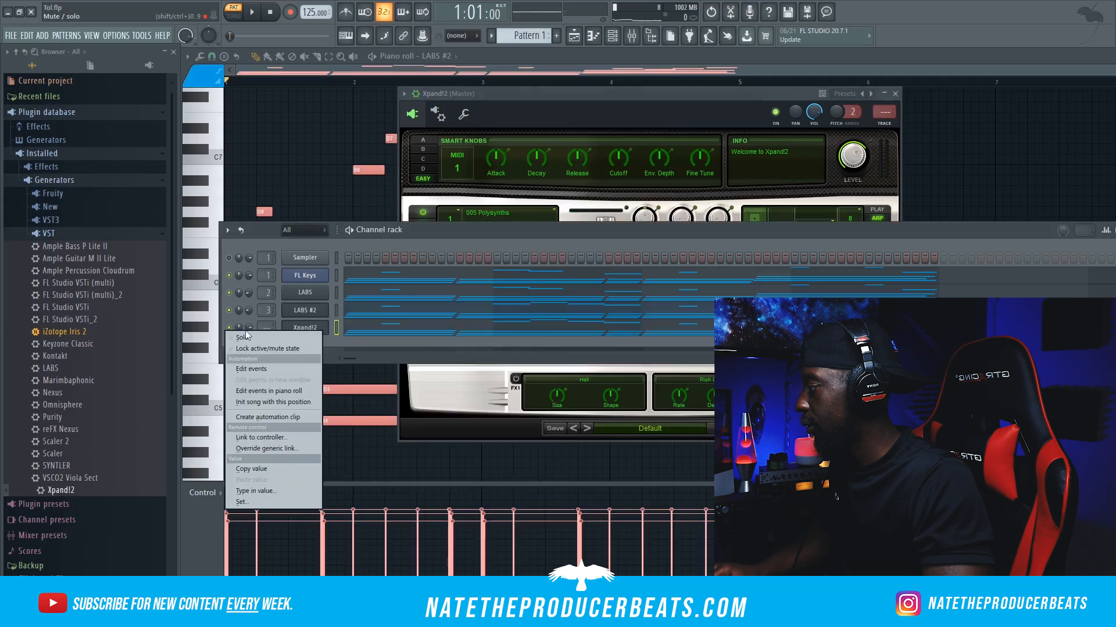
{"action": "left_click", "coordinate": [268, 338]}
{"action": "key", "text": "space"}
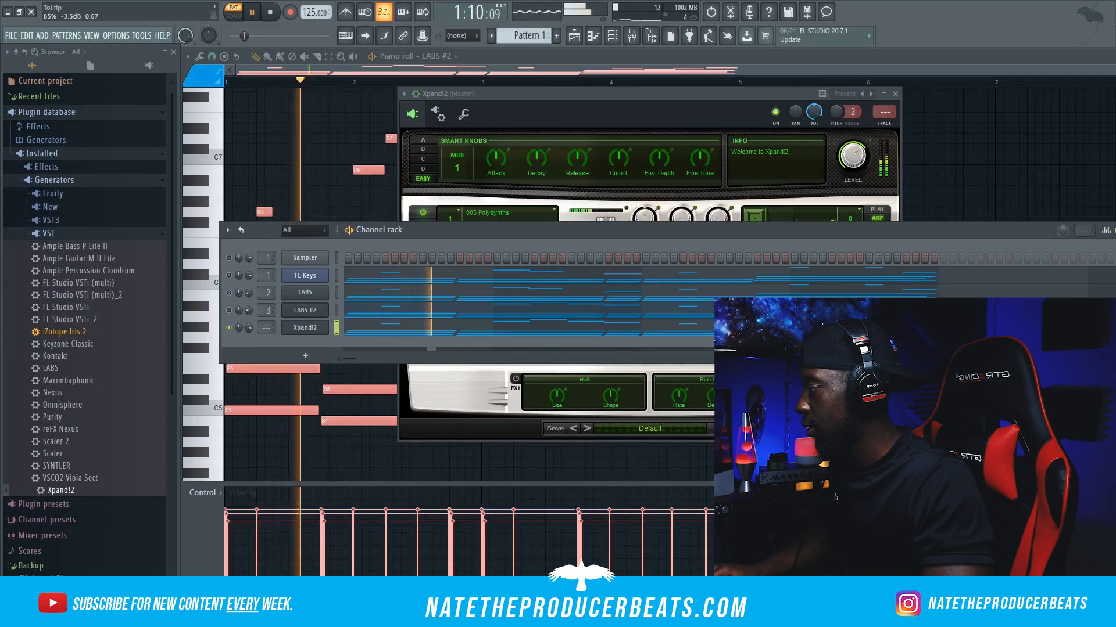
{"action": "left_click_drag", "start_coordinate": [251, 327], "coordinate": [251, 317]}
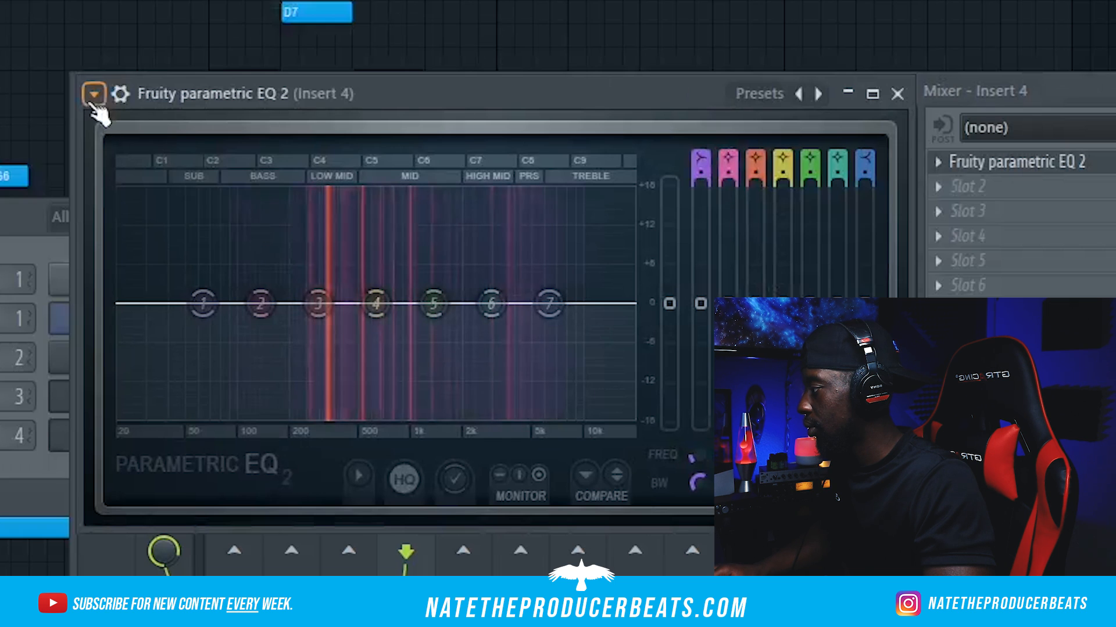
Load the 40Hz + 18kHz cut preset in insert 4's Fruity parametric EQ 2, raise the low cut and lower the high cut.
{"action": "left_click", "coordinate": [95, 93]}
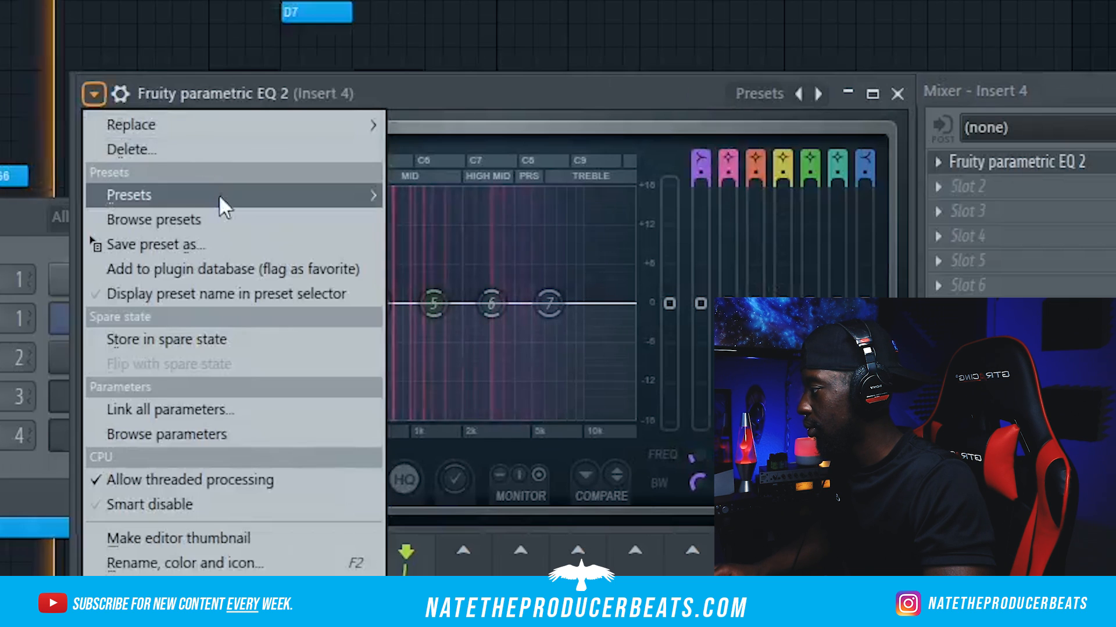
{"action": "mouse_move", "coordinate": [219, 194]}
{"action": "left_click", "coordinate": [509, 314]}
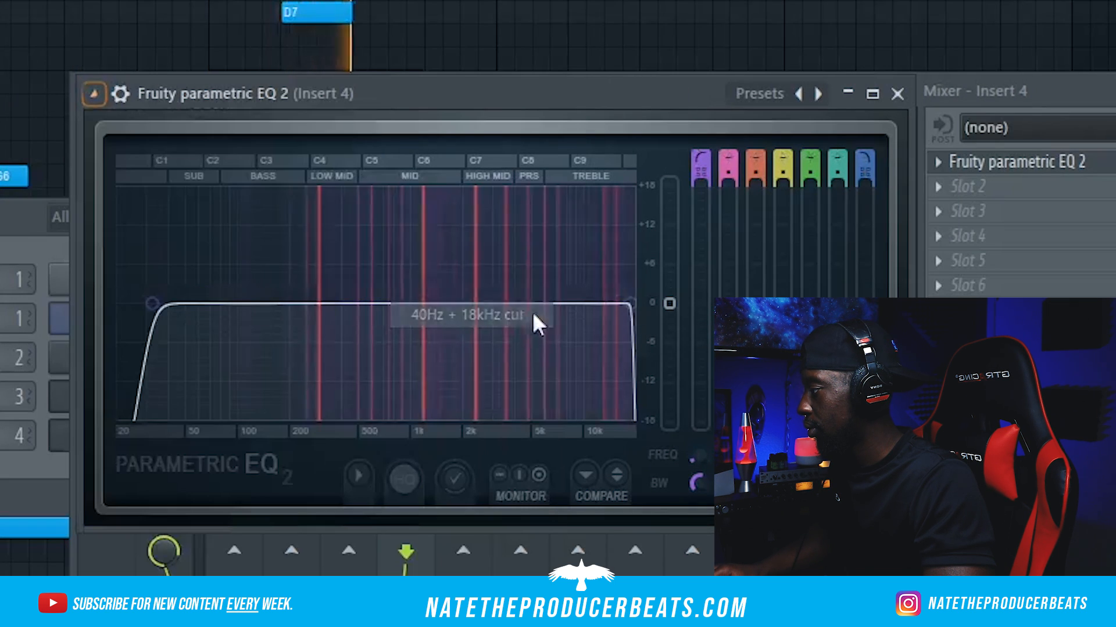
{"action": "left_click_drag", "start_coordinate": [250, 302], "coordinate": [302, 302]}
{"action": "left_click_drag", "start_coordinate": [630, 302], "coordinate": [490, 302]}
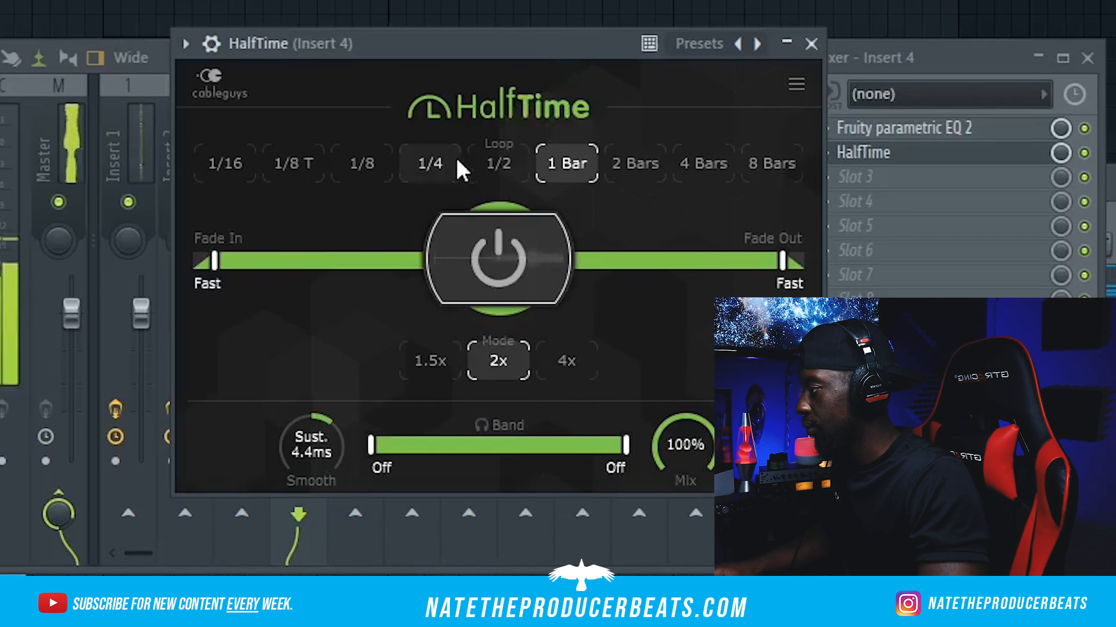
Set HalfTime's loop on mixer insert 4 to 1/4 and transpose all Xpand!2 notes up one octave.
{"action": "left_click", "coordinate": [457, 161]}
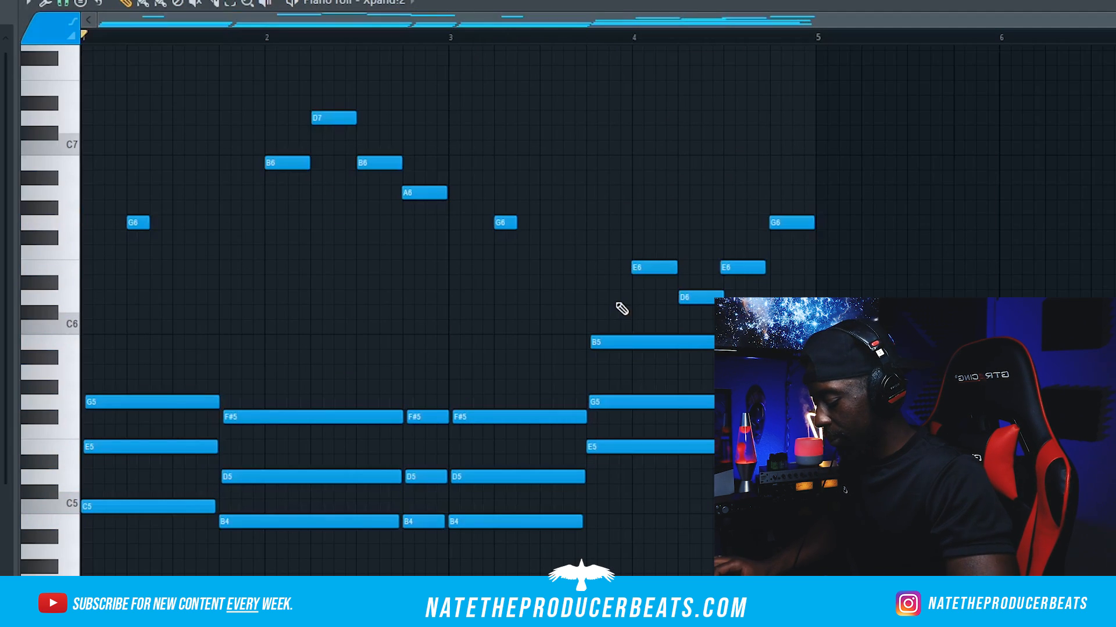
{"action": "scroll", "coordinate": [619, 304], "scroll_direction": "down", "scroll_amount": 4}
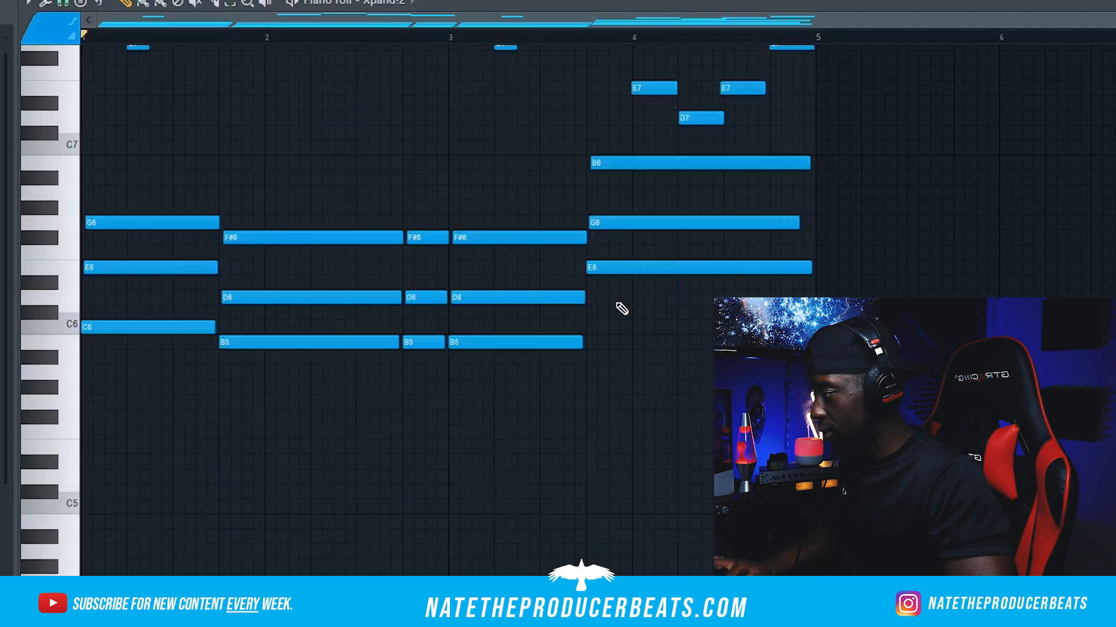
{"action": "scroll", "coordinate": [621, 309], "scroll_direction": "up", "scroll_amount": 3}
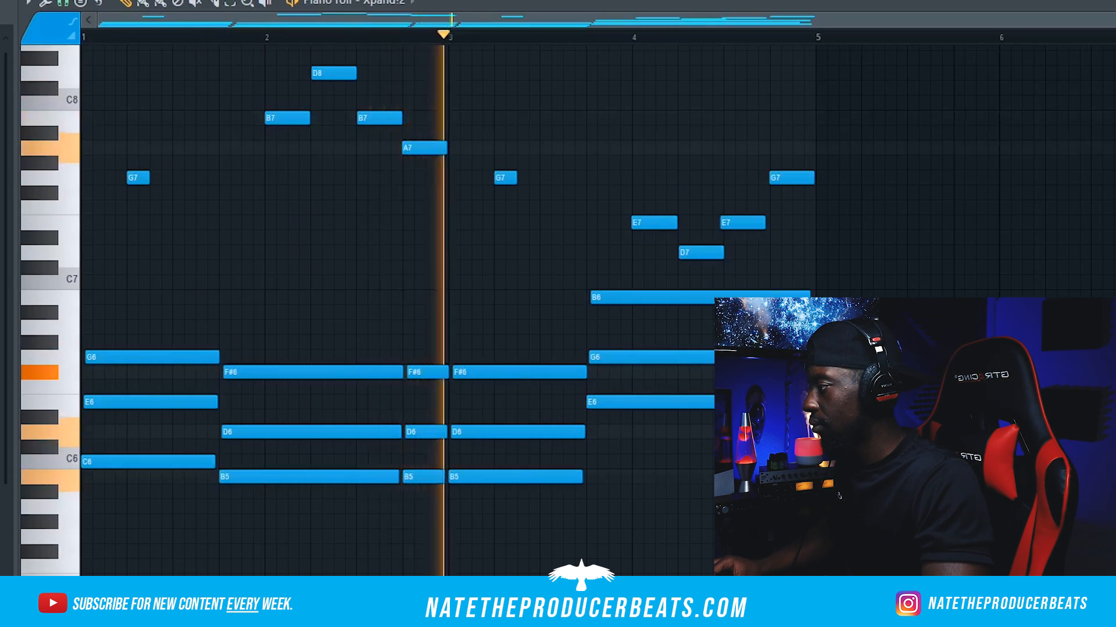
Set the Wider effect on mixer insert 4 to 170%, close it, return to the channel rack and stop playback.
{"action": "key", "text": "F9"}
{"action": "key", "text": "F6"}
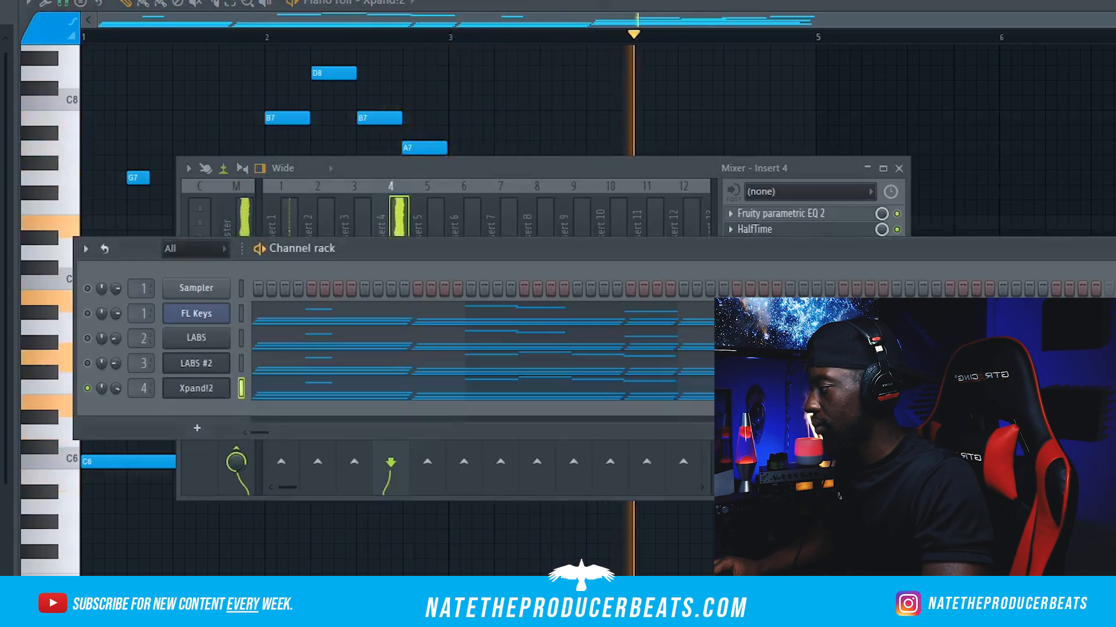
{"action": "left_click", "coordinate": [811, 168]}
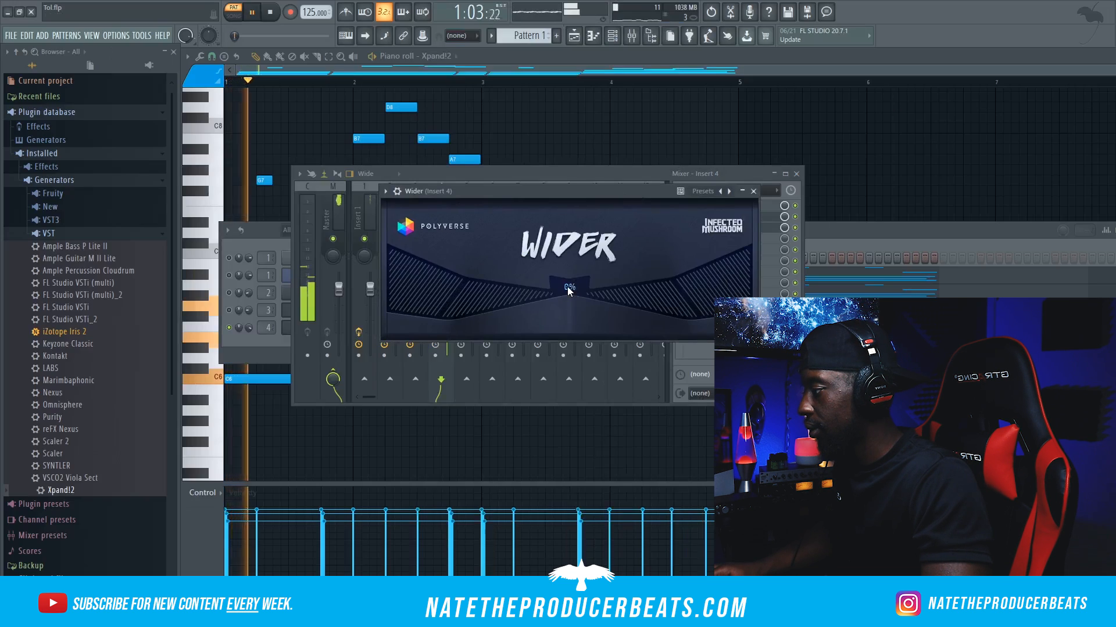
{"action": "left_click_drag", "start_coordinate": [569, 289], "coordinate": [615, 130]}
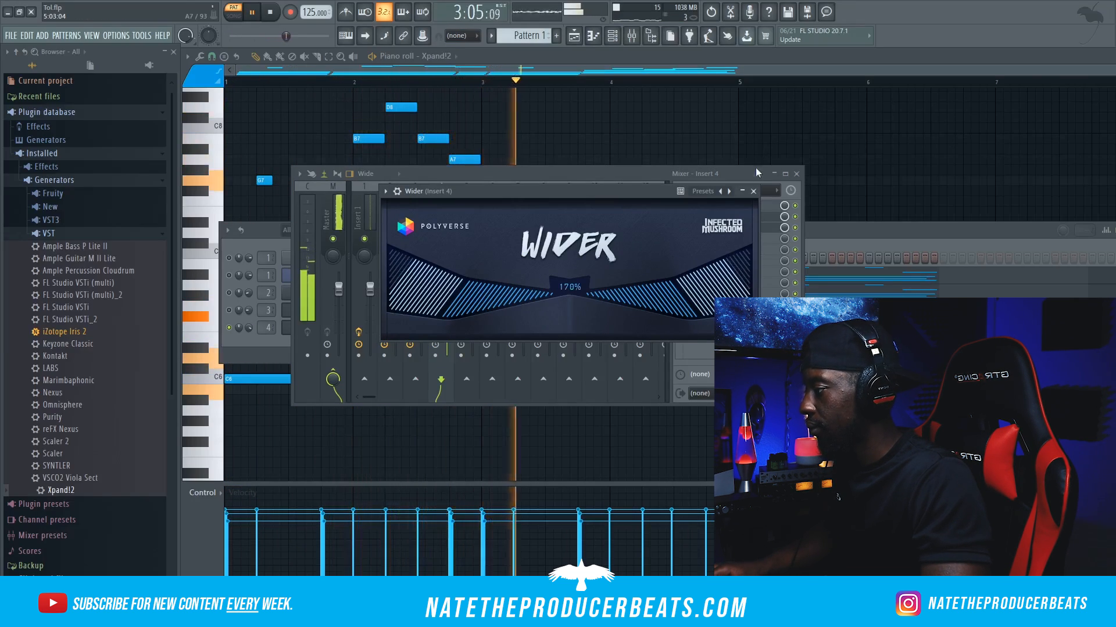
{"action": "left_click", "coordinate": [753, 191]}
{"action": "left_click", "coordinate": [247, 340]}
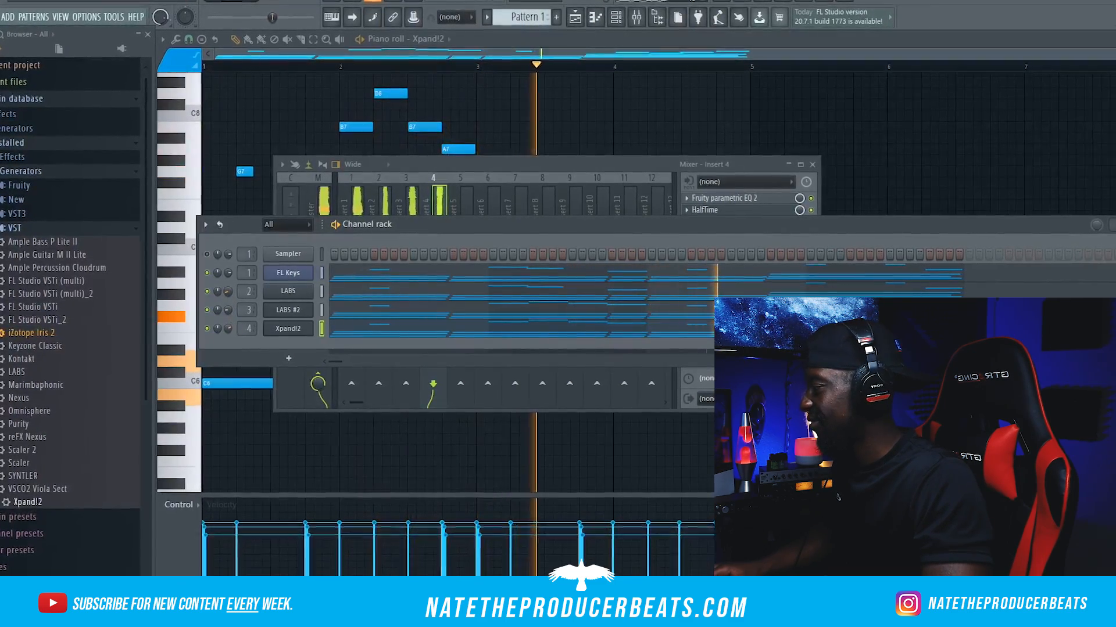
{"action": "left_click", "coordinate": [257, 0]}
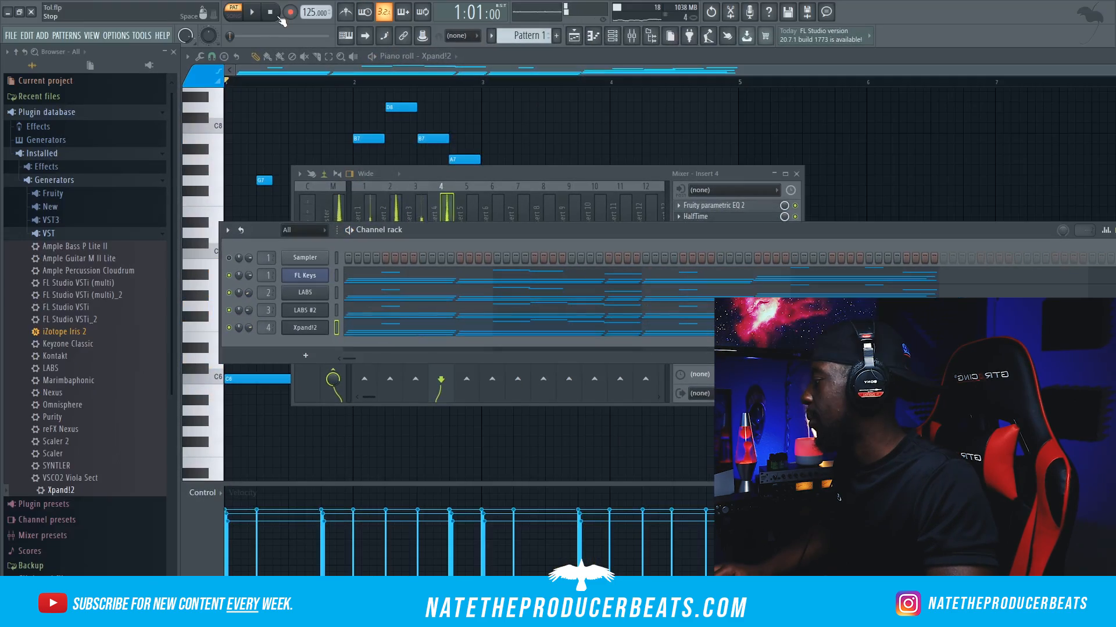
Add a second Xpand!2 channel from the plugin database, open its Part A sound selection and toggle playback.
{"action": "right_click", "coordinate": [74, 491]}
{"action": "left_click", "coordinate": [110, 498]}
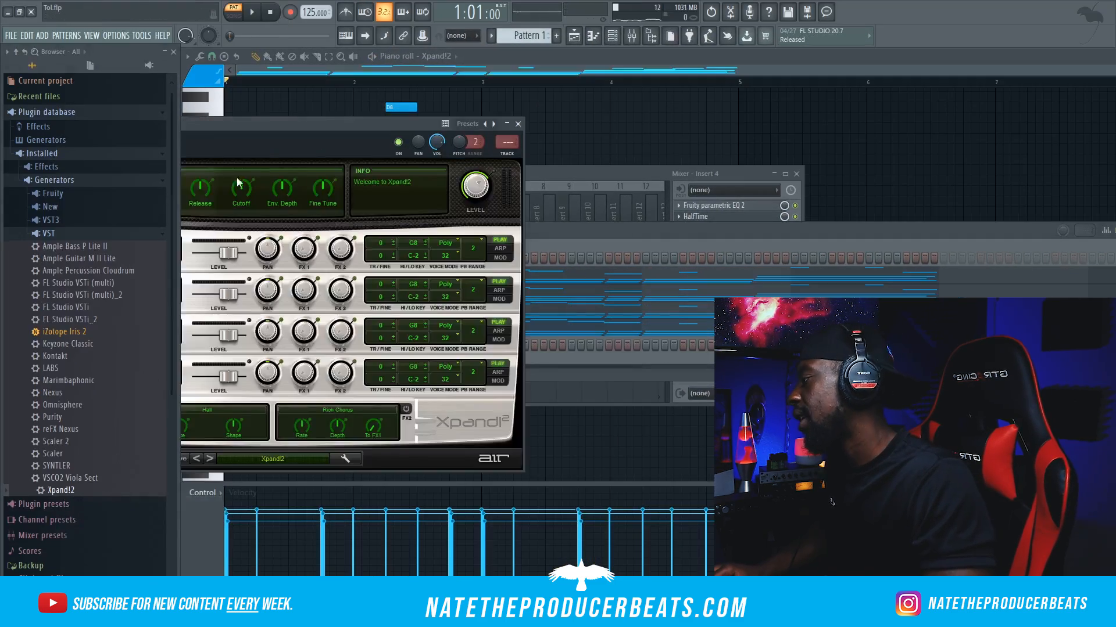
{"action": "left_click_drag", "start_coordinate": [256, 130], "coordinate": [605, 152]}
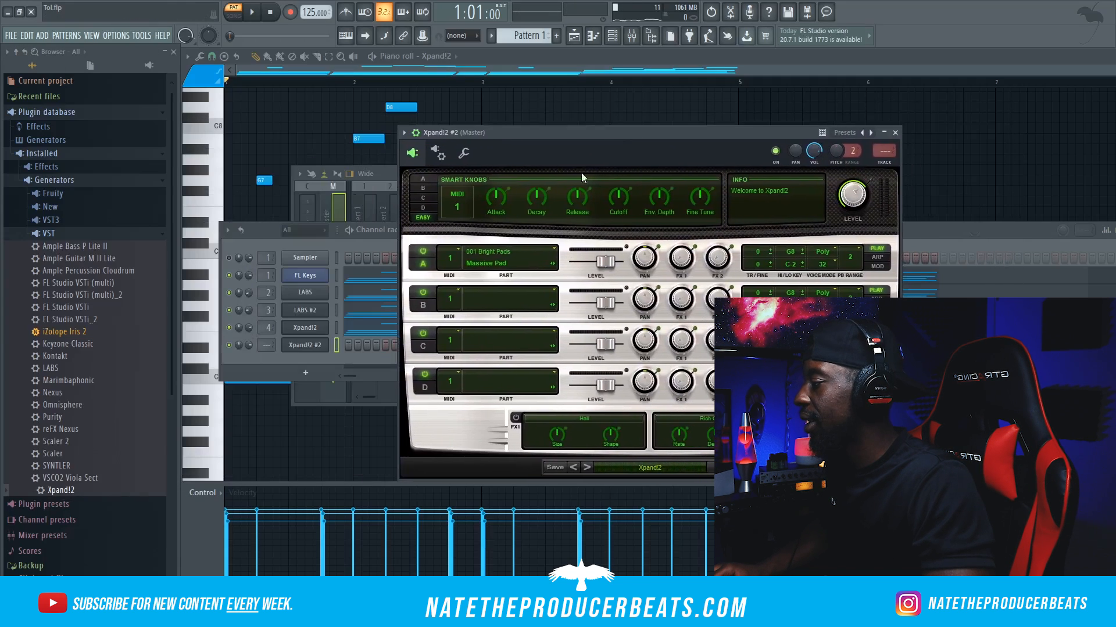
{"action": "left_click", "coordinate": [483, 264]}
{"action": "left_click", "coordinate": [243, 348]}
{"action": "key", "text": "space"}
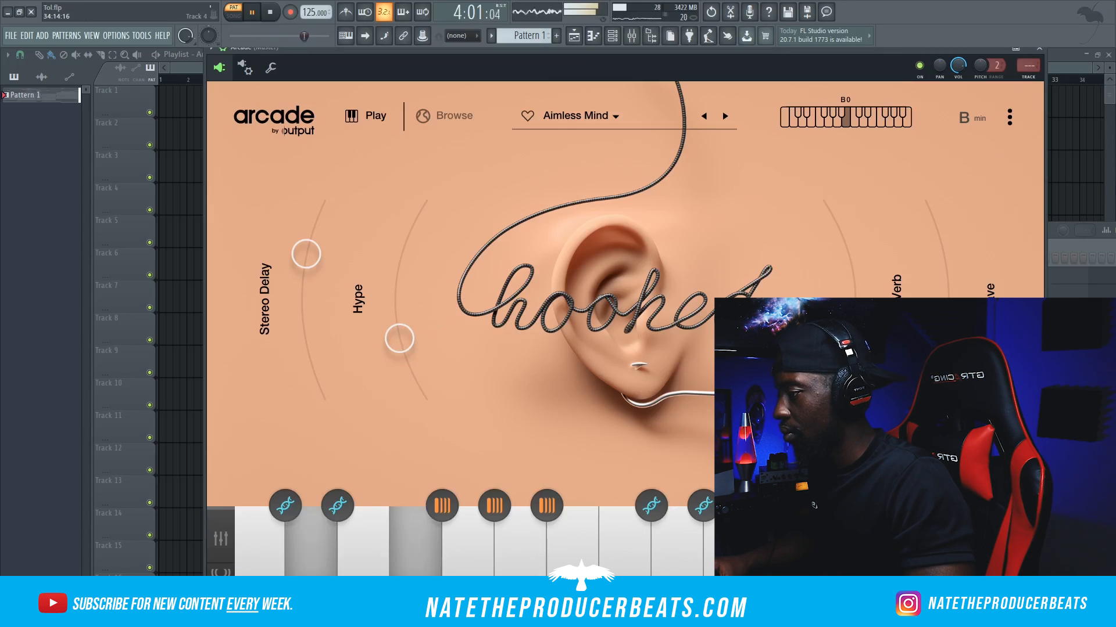
Set the high-pass cutoff of Fruity parametric EQ 2 on mixer insert 5 to about 262 Hz and close the equalizer.
{"action": "key", "text": "F6"}
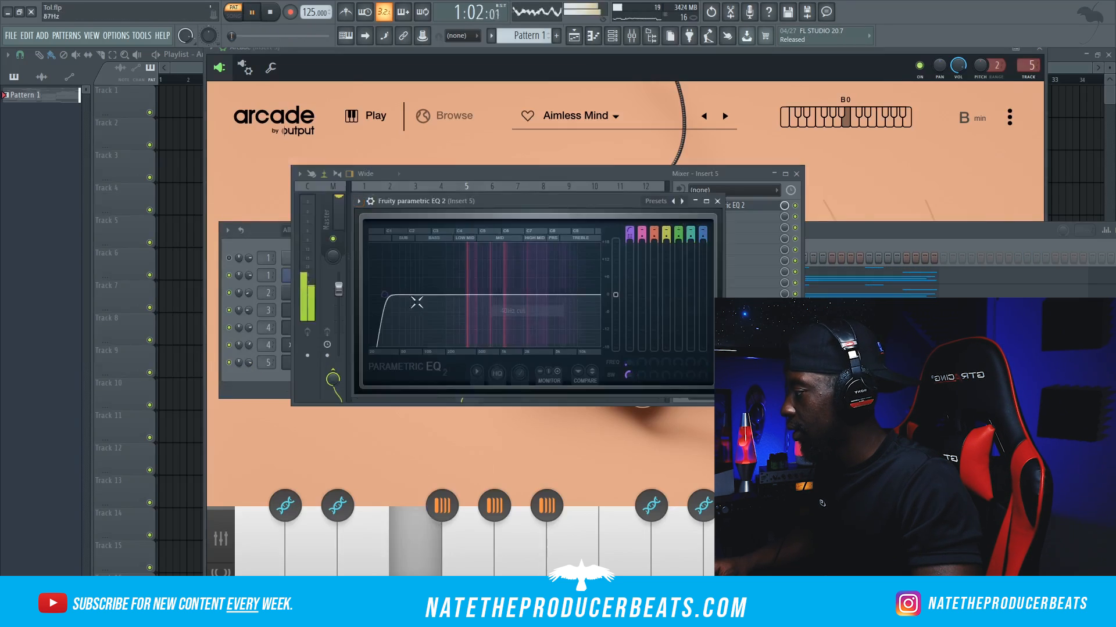
{"action": "left_click_drag", "start_coordinate": [452, 295], "coordinate": [456, 295]}
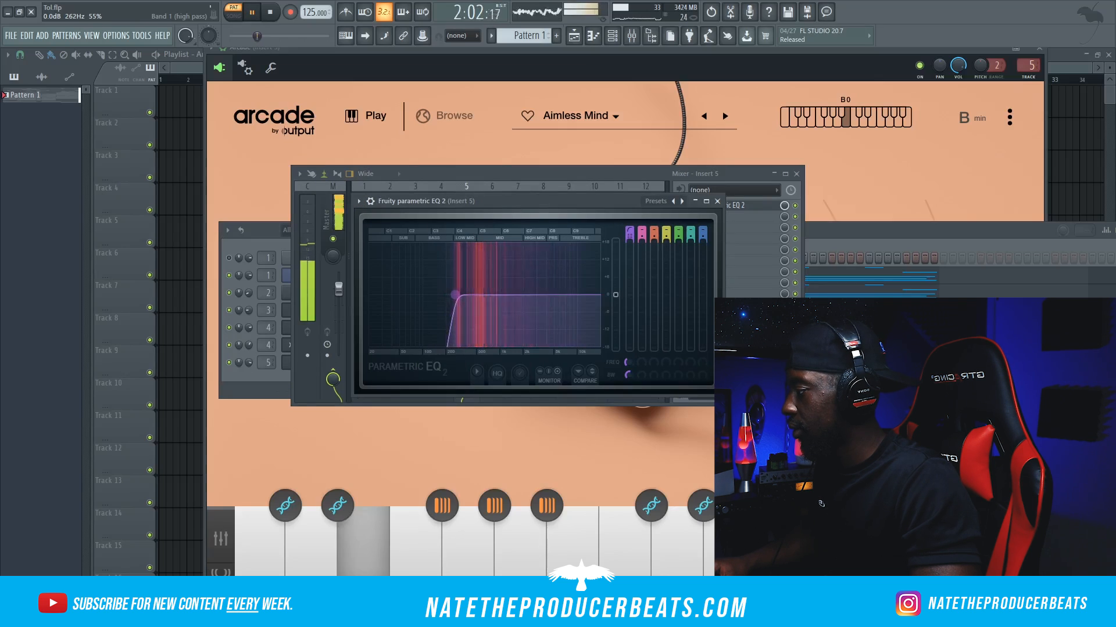
{"action": "left_click", "coordinate": [718, 201]}
Add Fruity Reeverb 2 to the second effect slot of mixer insert 5 and play the pattern with it.
{"action": "left_click", "coordinate": [708, 216]}
{"action": "left_click", "coordinate": [837, 154]}
{"action": "left_click_drag", "start_coordinate": [276, 185], "coordinate": [525, 209]}
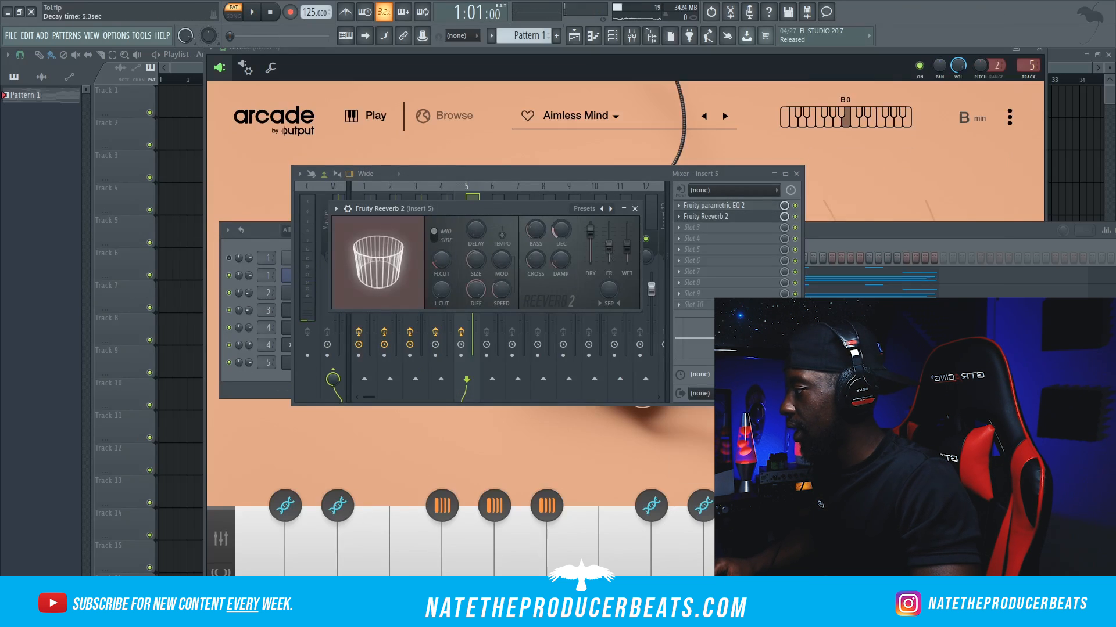
{"action": "key", "text": "space"}
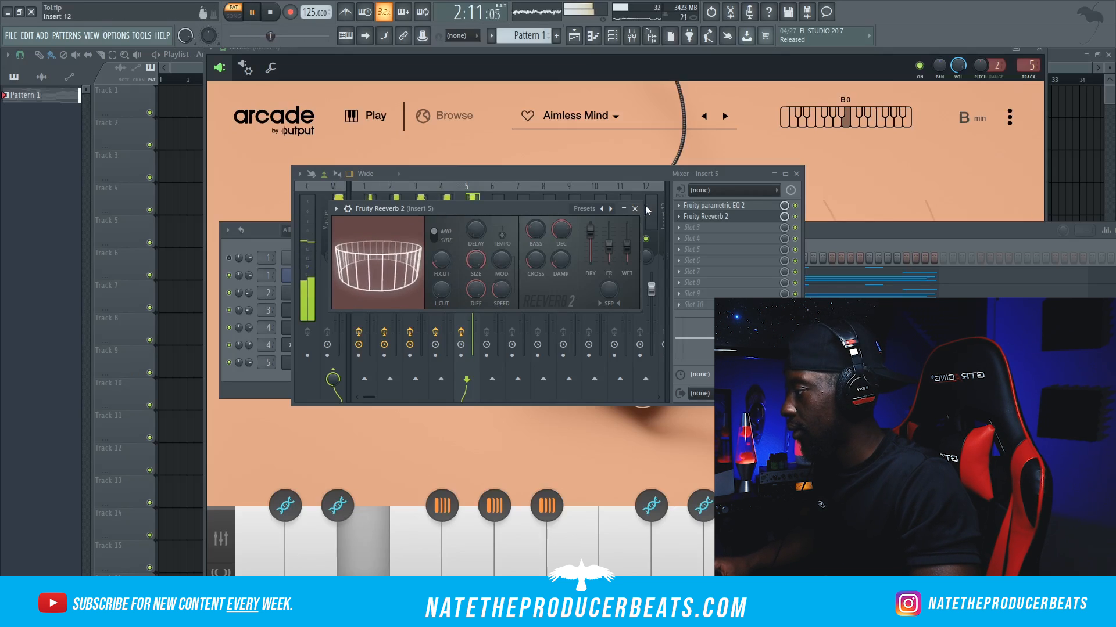
Open the third effect slot of mixer insert 5 and return to the Arcade instrument.
{"action": "left_click", "coordinate": [734, 223]}
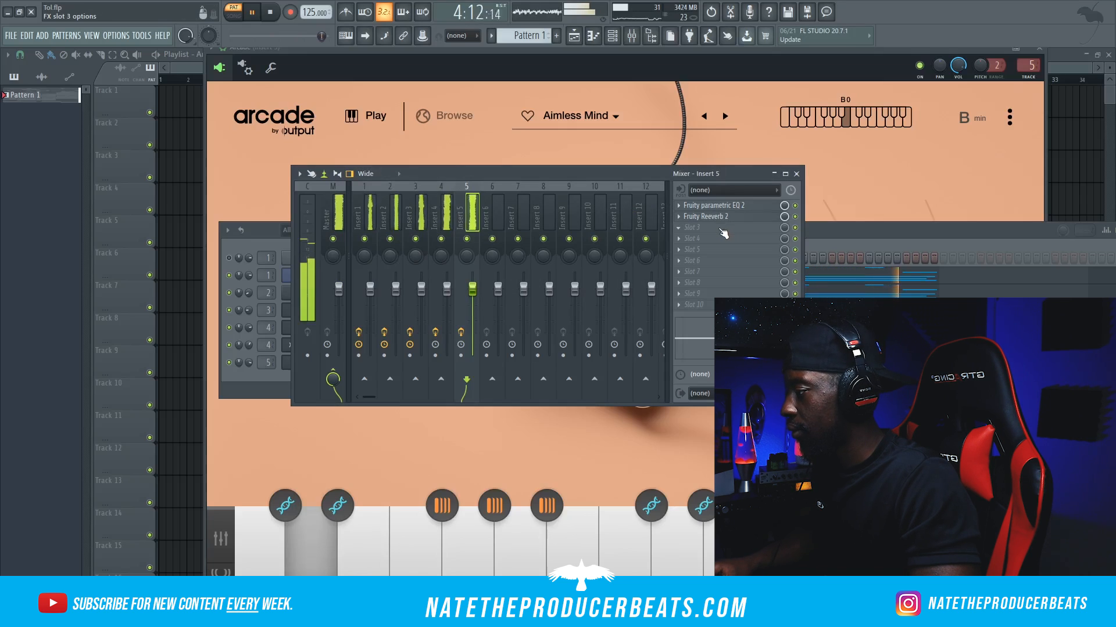
{"action": "left_click", "coordinate": [723, 229]}
{"action": "left_click", "coordinate": [723, 111]}
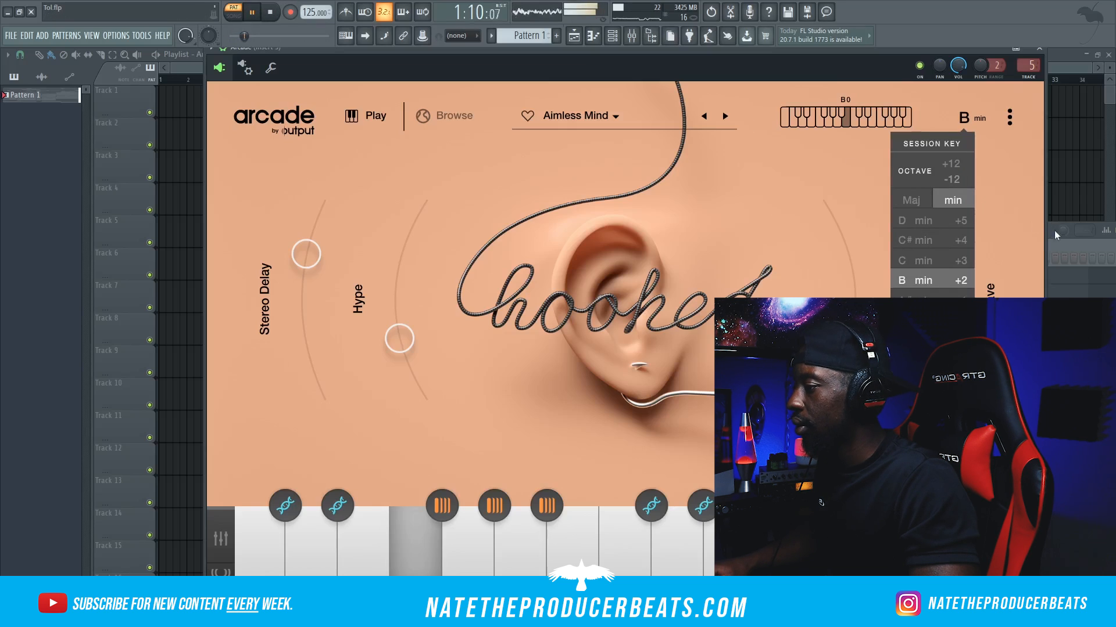
Add a second Arcade channel with Beacon loaded and bring the channel rack to the front.
{"action": "left_click", "coordinate": [1070, 242]}
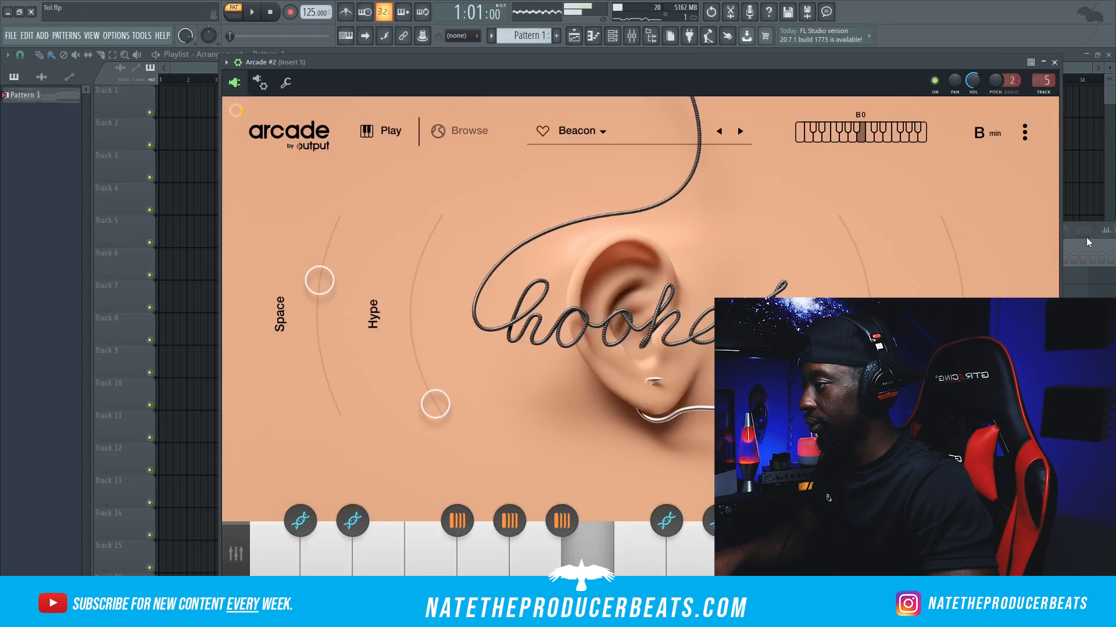
{"action": "left_click", "coordinate": [1080, 249]}
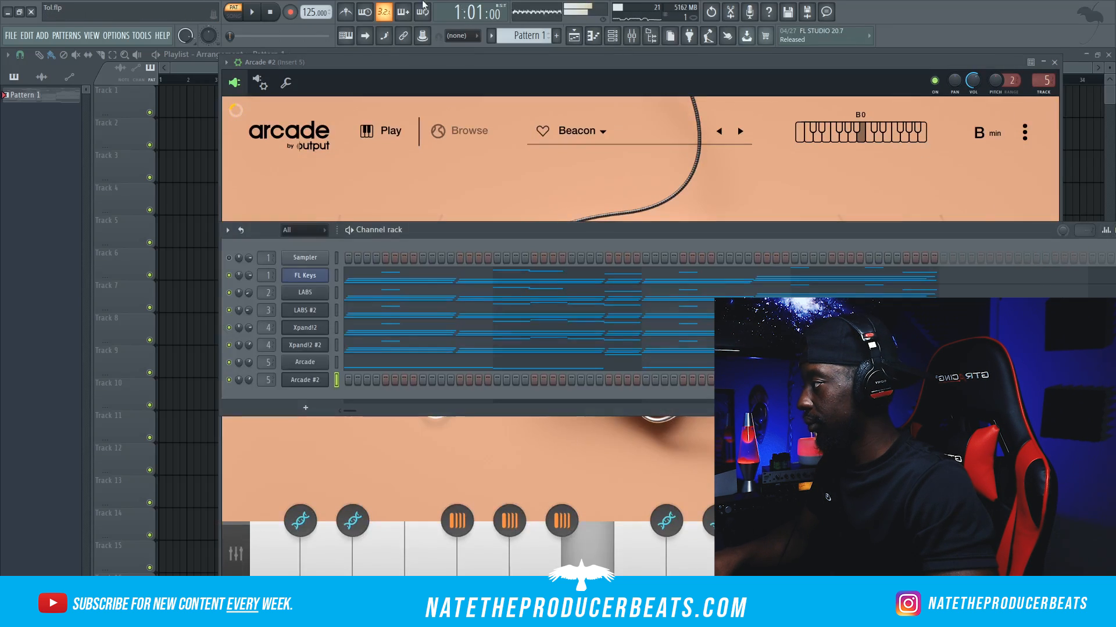
Place sustained notes in bars 1, 3 and 4 of the Arcade #2 piano roll and play the pattern.
{"action": "left_click", "coordinate": [755, 380]}
{"action": "key", "text": "space"}
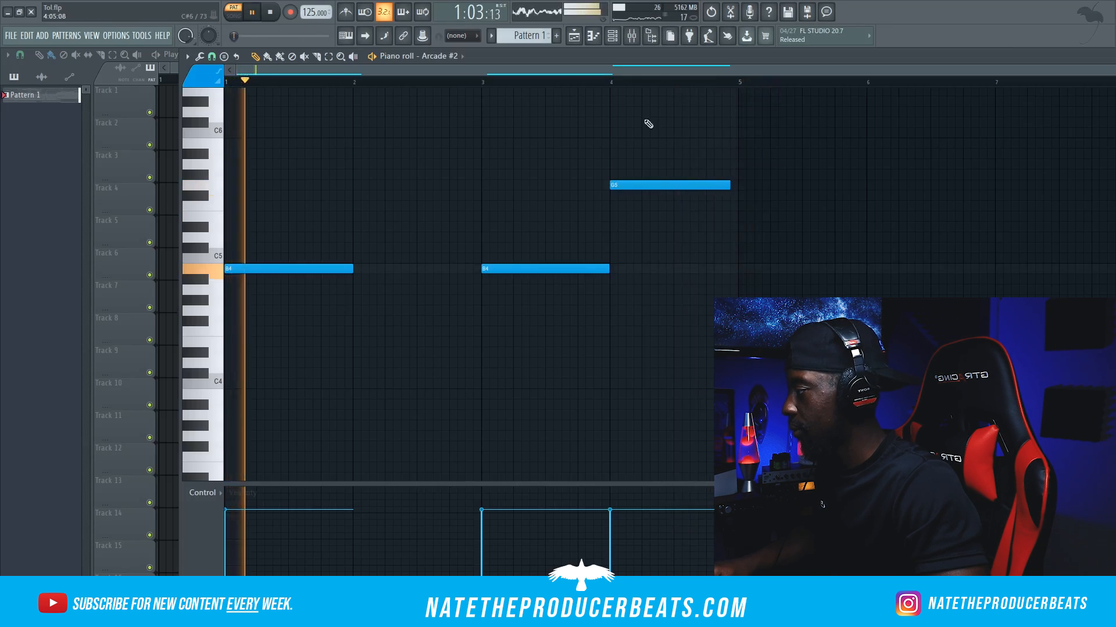
Route Arcade #2 to mixer insert 6 and apply a high-pass preset to Fruity parametric EQ 2 there.
{"action": "left_click", "coordinate": [614, 41]}
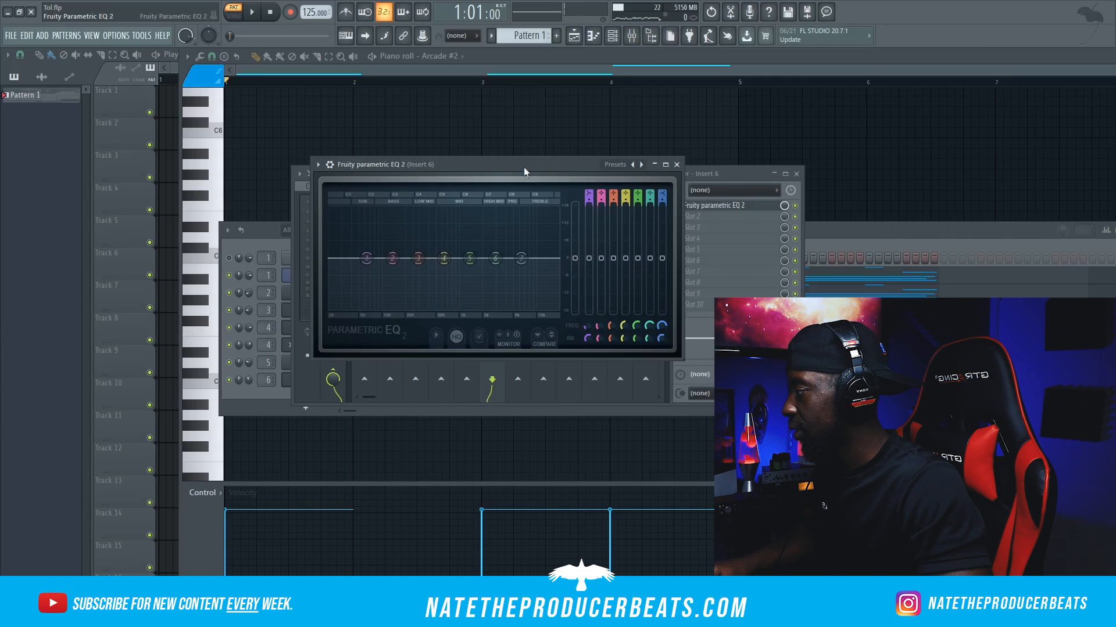
{"action": "left_click", "coordinate": [318, 165]}
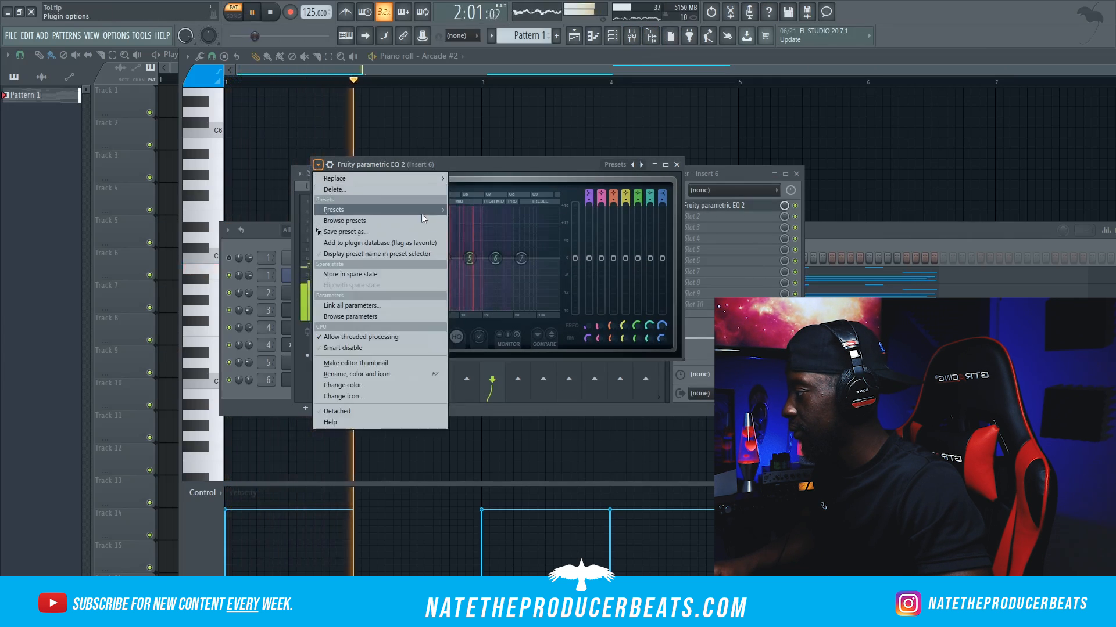
{"action": "mouse_move", "coordinate": [422, 212]}
{"action": "left_click", "coordinate": [495, 274]}
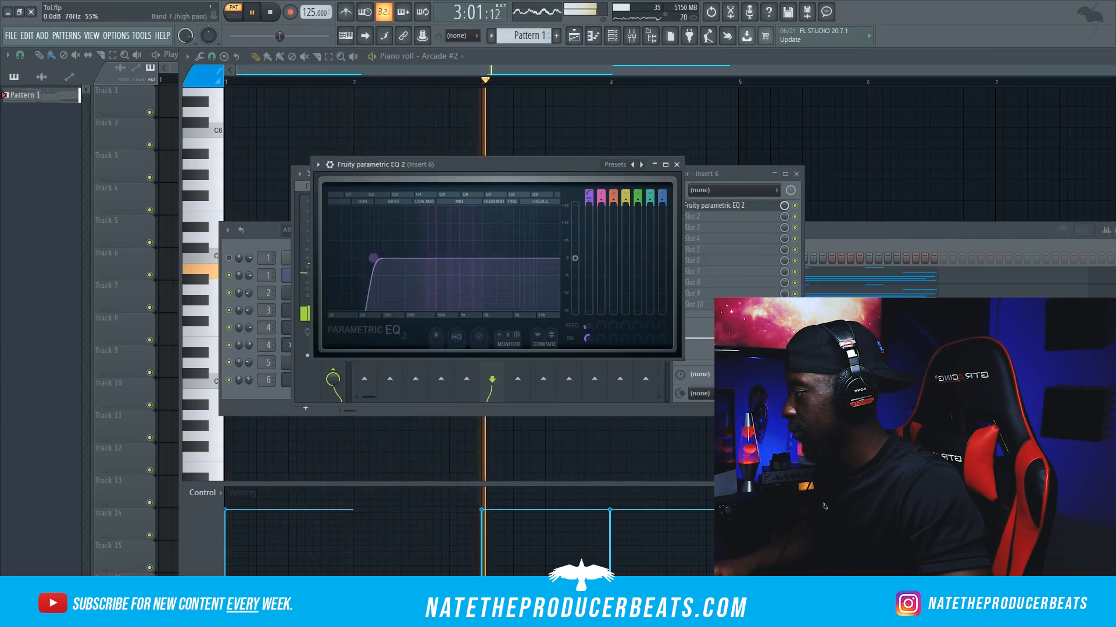
Add PanCake2 to the second effect slot of mixer insert 6 and lower the Arcade #2 channel volume while playing.
{"action": "left_click", "coordinate": [218, 386]}
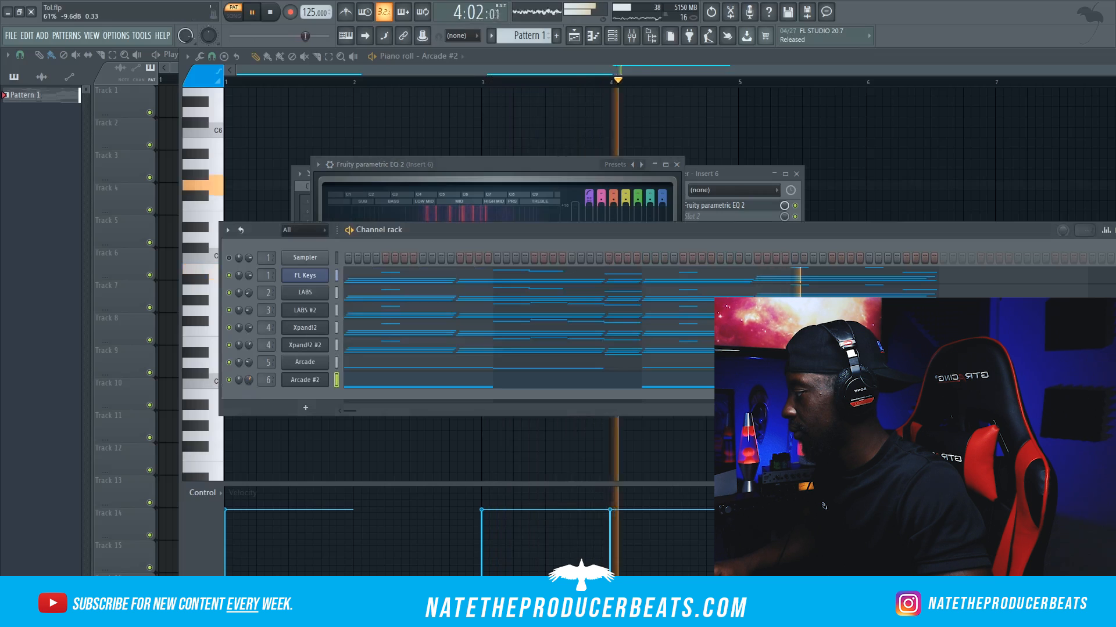
{"action": "left_click", "coordinate": [726, 177]}
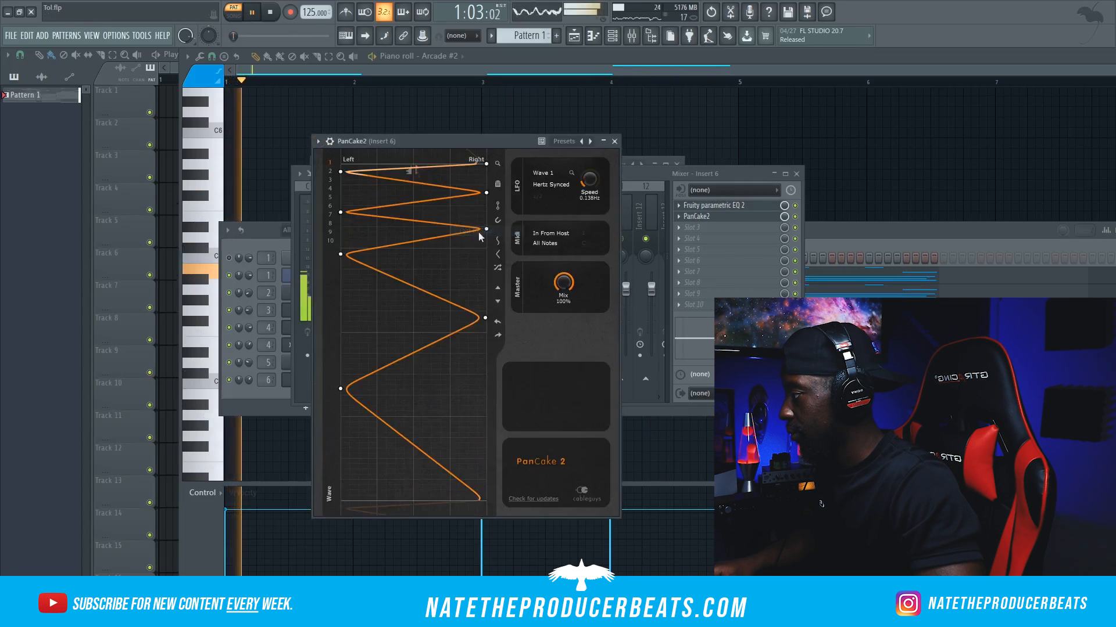
{"action": "left_click", "coordinate": [249, 378]}
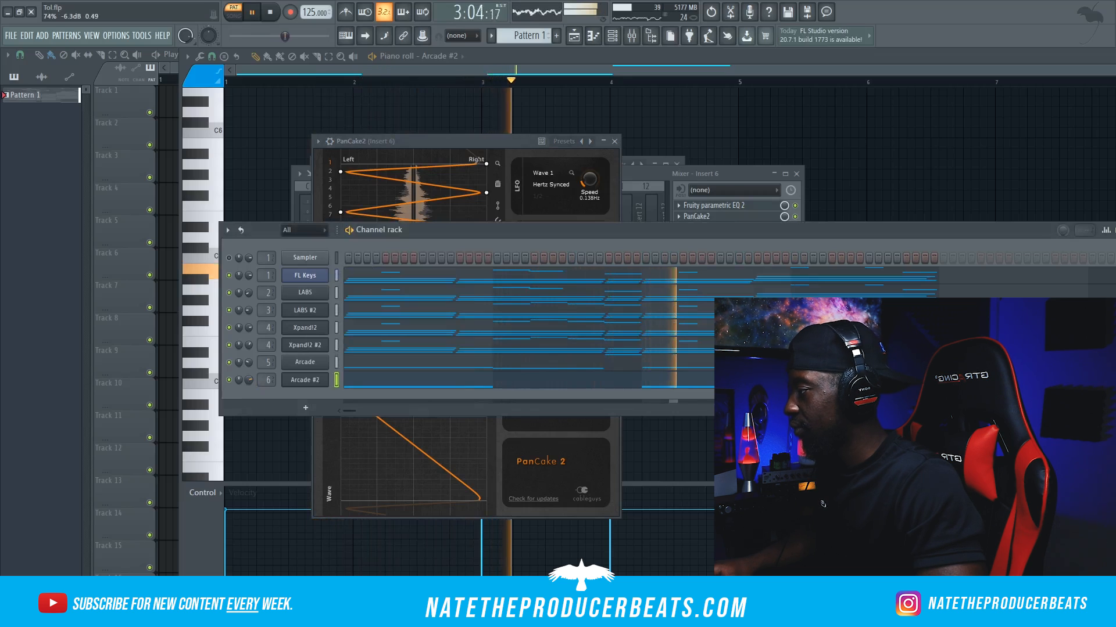
{"action": "left_click_drag", "start_coordinate": [249, 379], "coordinate": [249, 388]}
{"action": "key", "text": "space"}
Clone the Arcade #2 channel and load Xingfu in the copy, playing along with the pattern.
{"action": "right_click", "coordinate": [291, 350]}
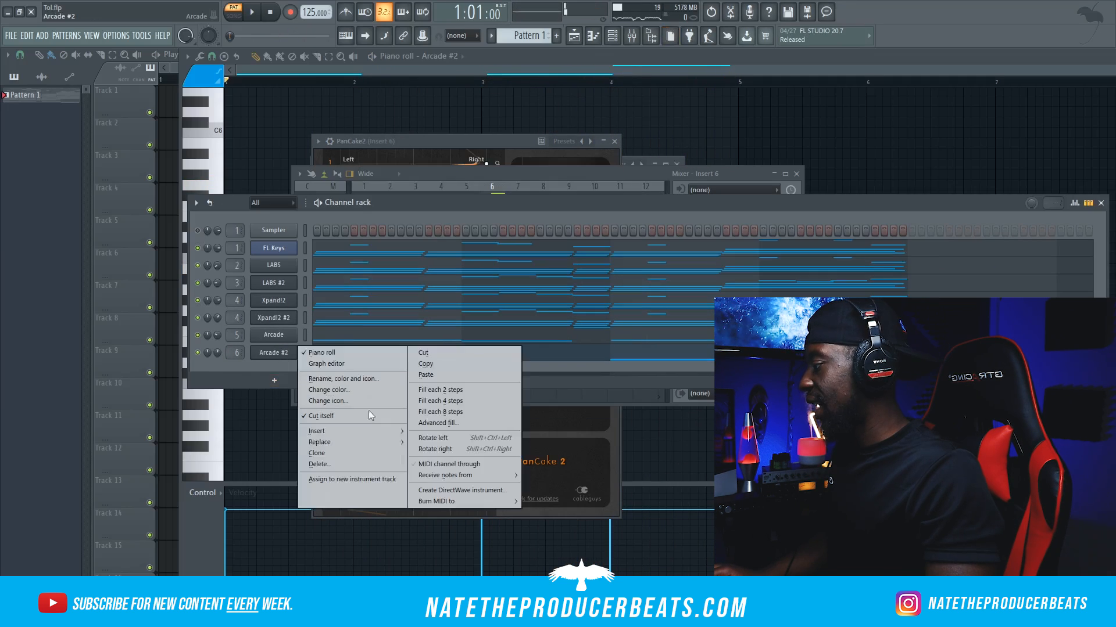
{"action": "left_click", "coordinate": [386, 452]}
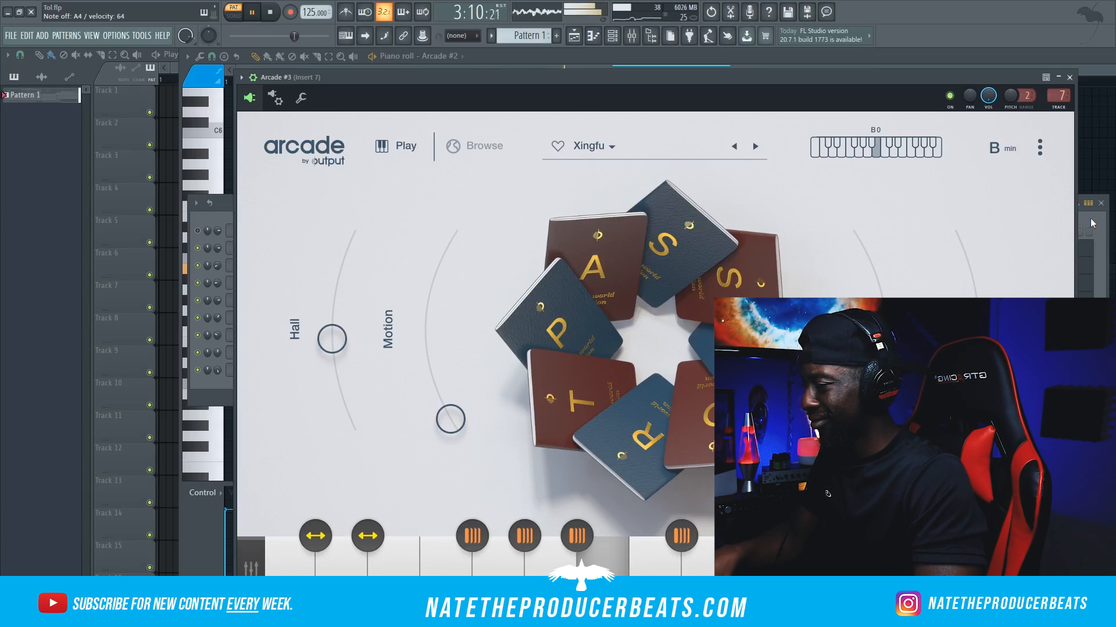
{"action": "left_click", "coordinate": [1089, 225]}
{"action": "left_click", "coordinate": [270, 23]}
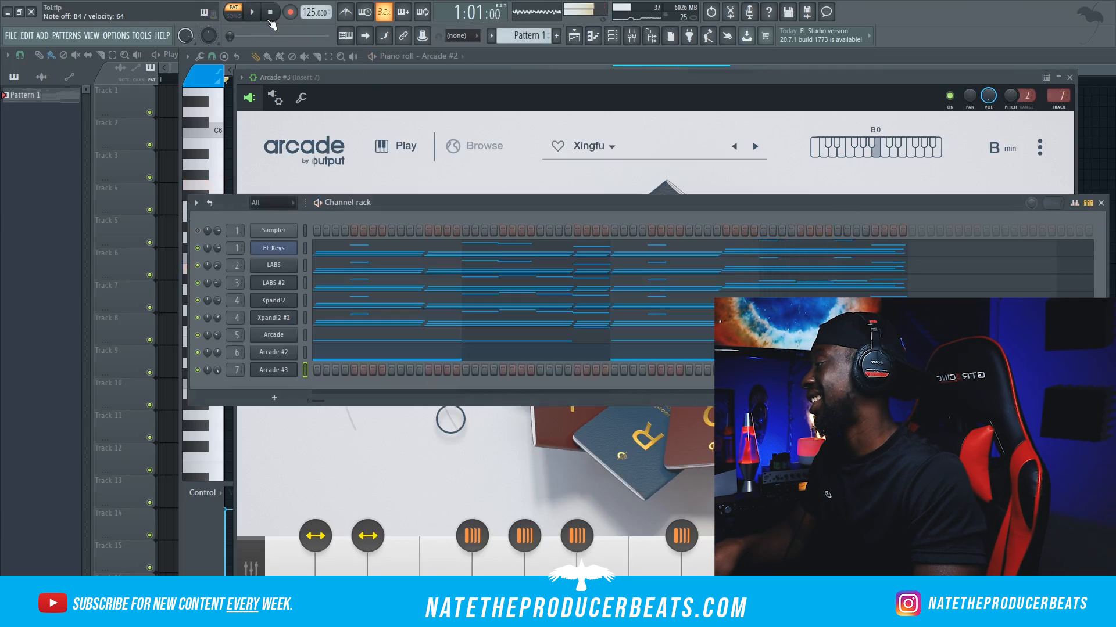
Open the Arcade #3 piano roll and raise the high-pass cutoff of Fruity parametric EQ 2 on insert 7 above 200 Hz.
{"action": "right_click", "coordinate": [286, 374]}
{"action": "left_click", "coordinate": [324, 370]}
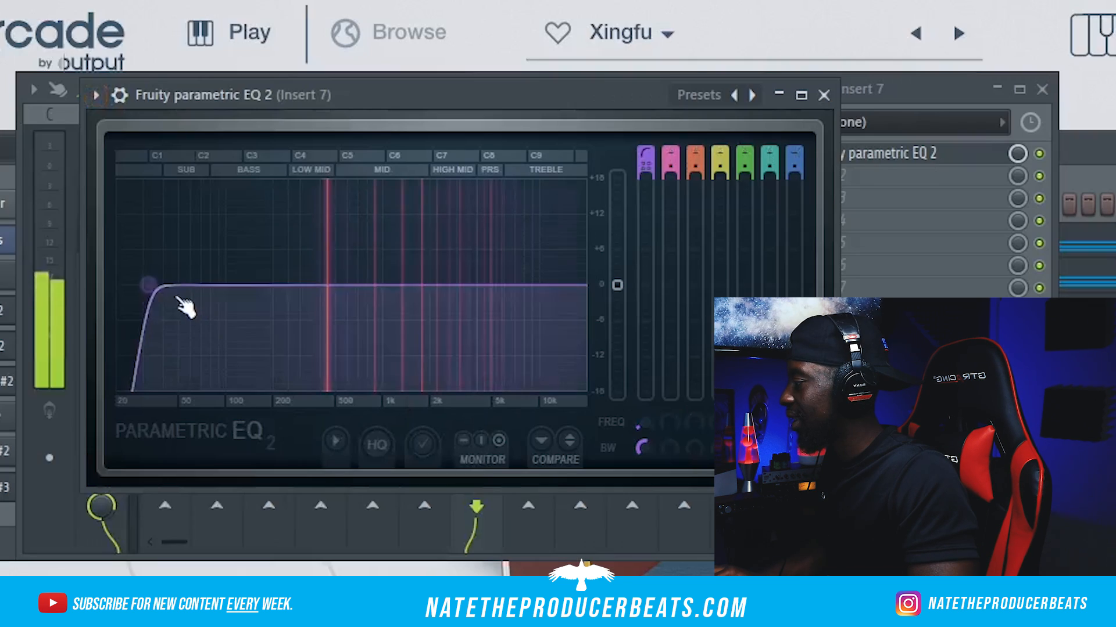
{"action": "left_click_drag", "start_coordinate": [269, 285], "coordinate": [303, 284]}
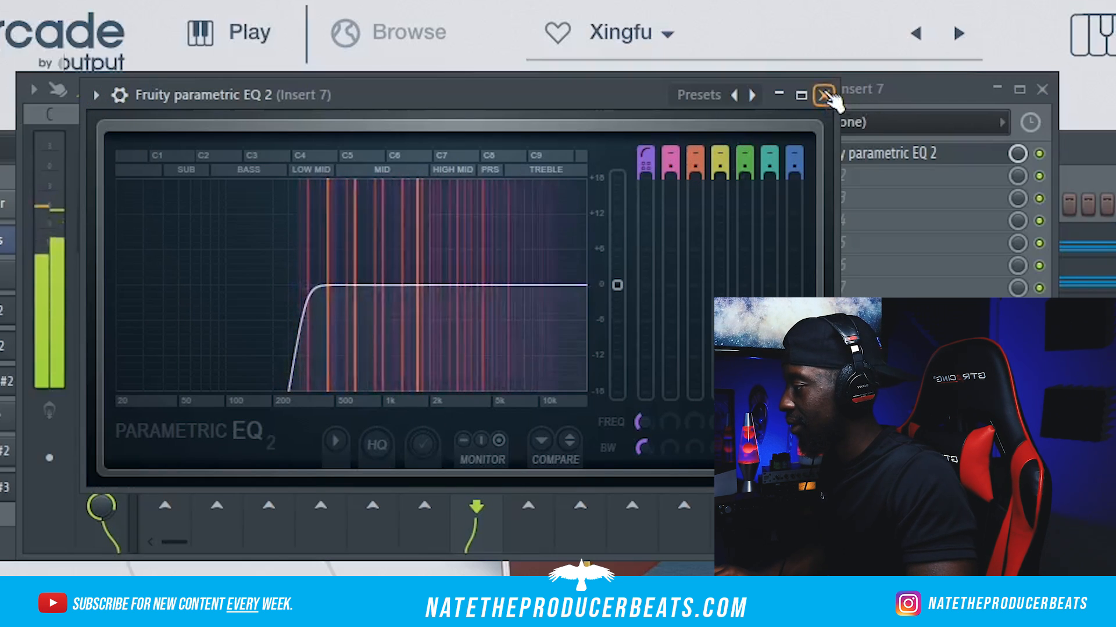
{"action": "left_click", "coordinate": [824, 95]}
Add the Wider plugin to the second effect slot of mixer insert 7 and play the pattern.
{"action": "left_click", "coordinate": [847, 176]}
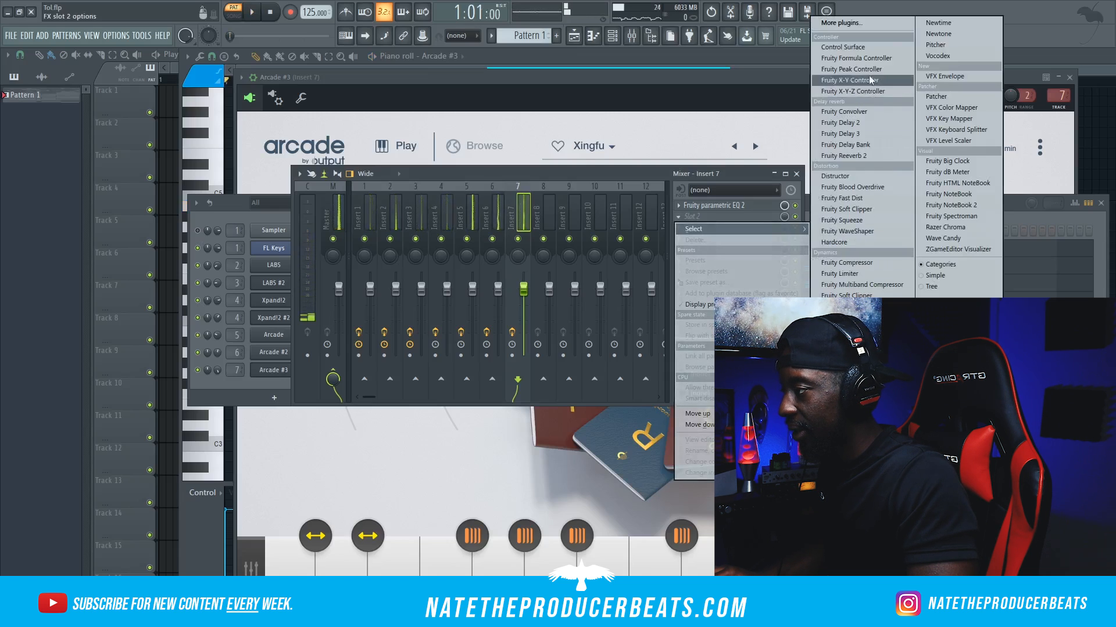
{"action": "left_click", "coordinate": [882, 28]}
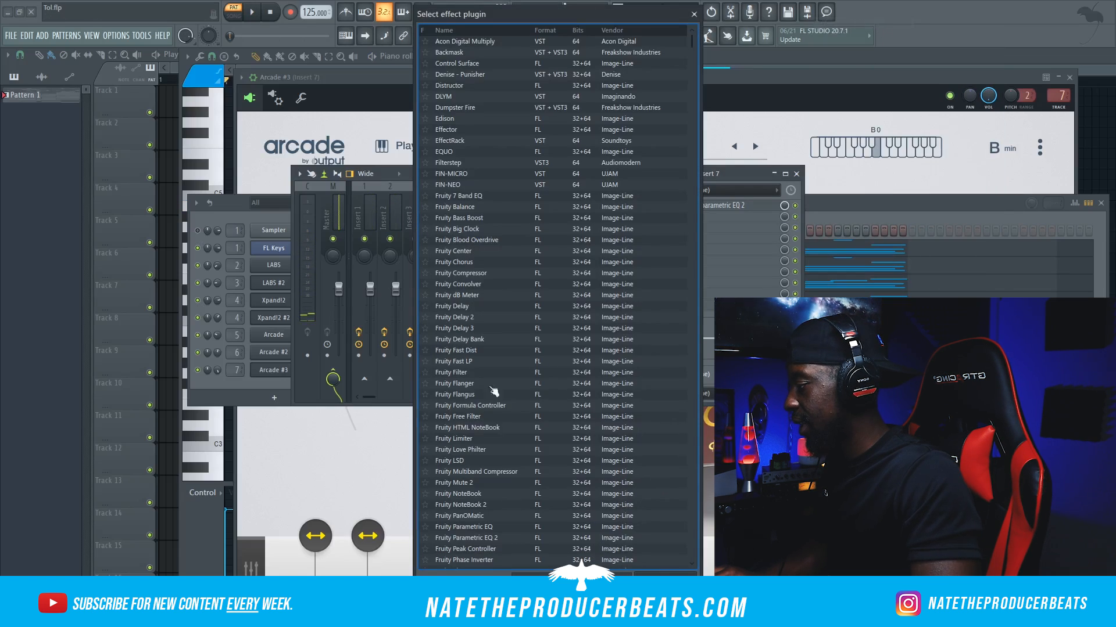
{"action": "type", "text": "wid"}
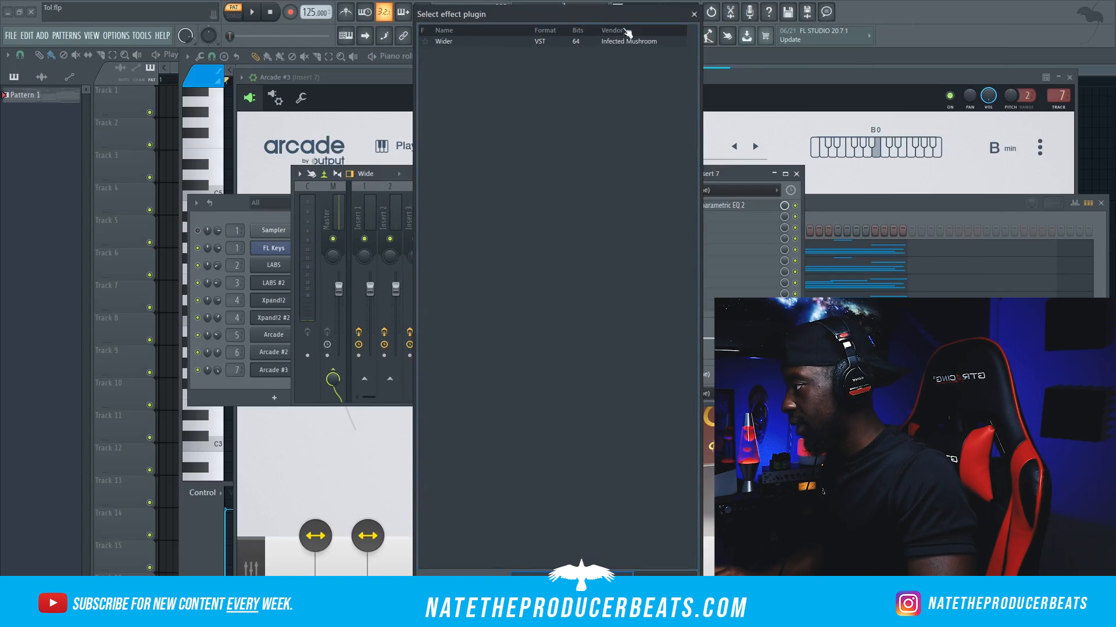
{"action": "key", "text": "Return"}
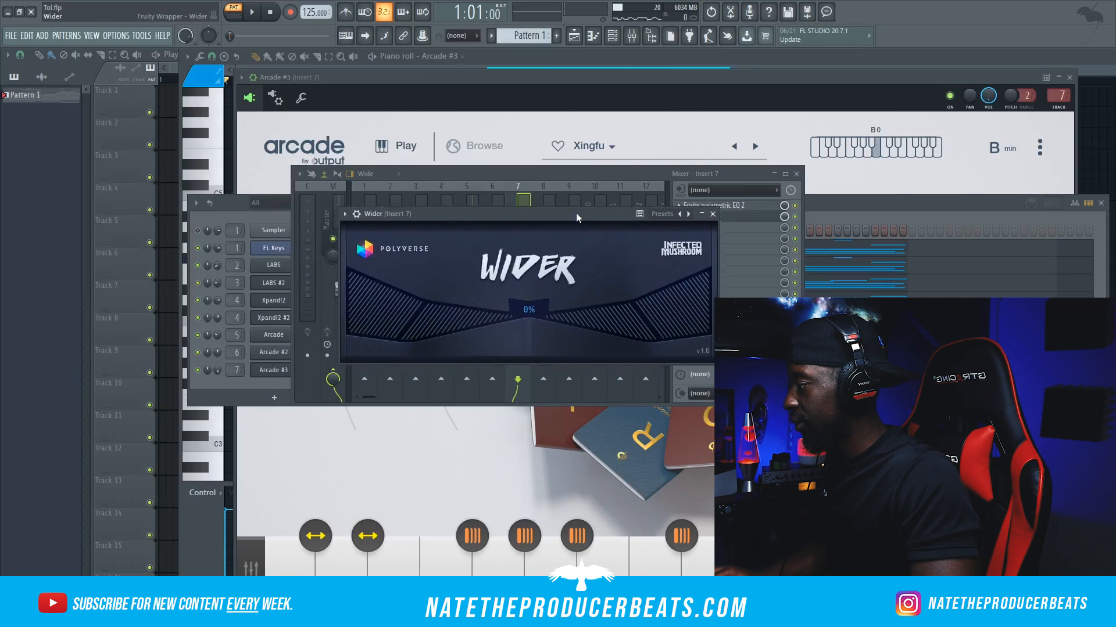
{"action": "key", "text": "space"}
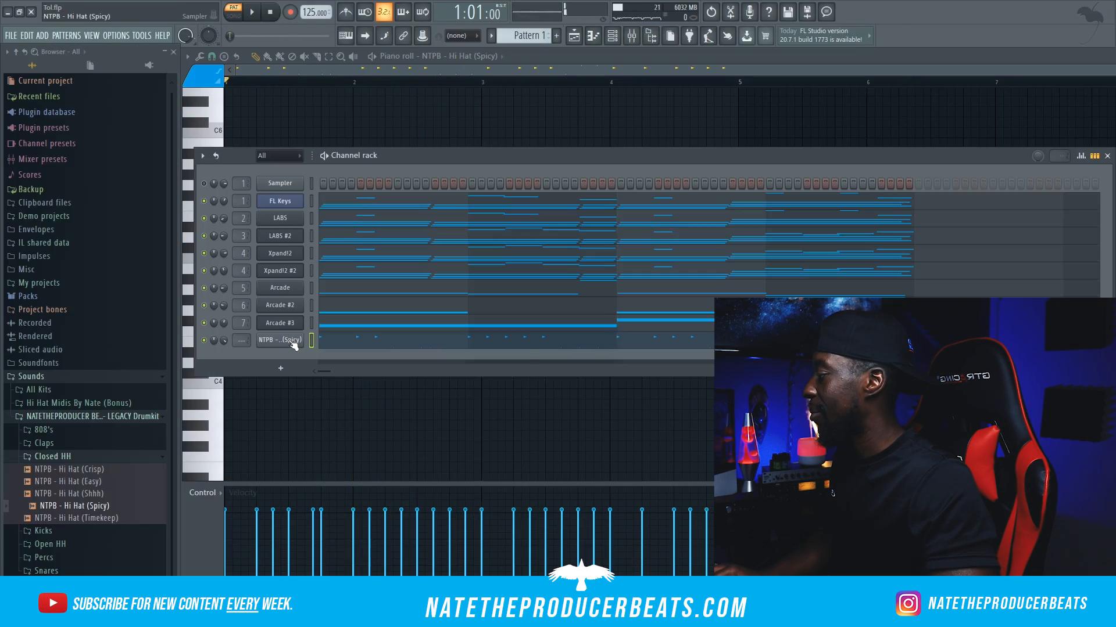
Clone the NTPB - Hi Hat (Spicy) channel and open the Hi Hat Midis By Nate (Bonus) folder.
{"action": "right_click", "coordinate": [293, 344]}
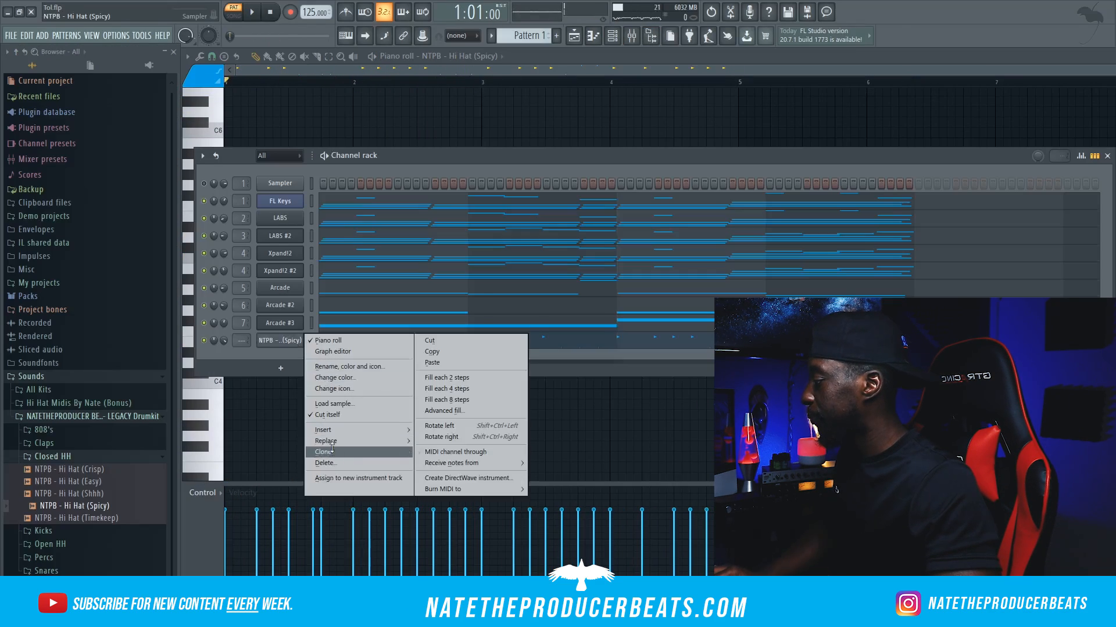
{"action": "left_click", "coordinate": [331, 450]}
{"action": "left_click", "coordinate": [84, 447]}
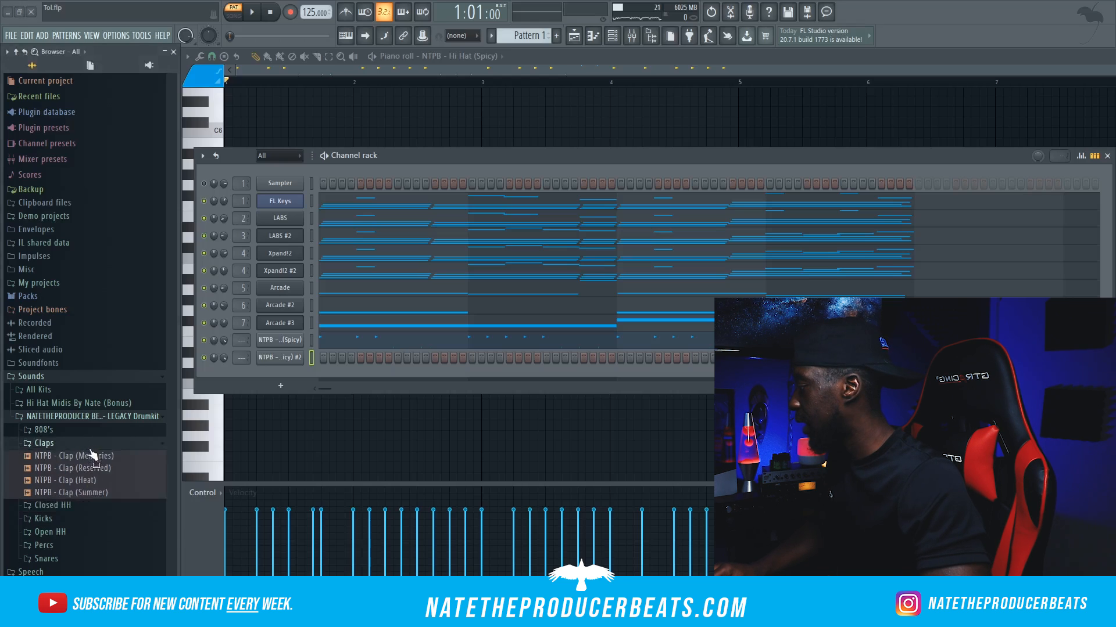
{"action": "left_click", "coordinate": [119, 402]}
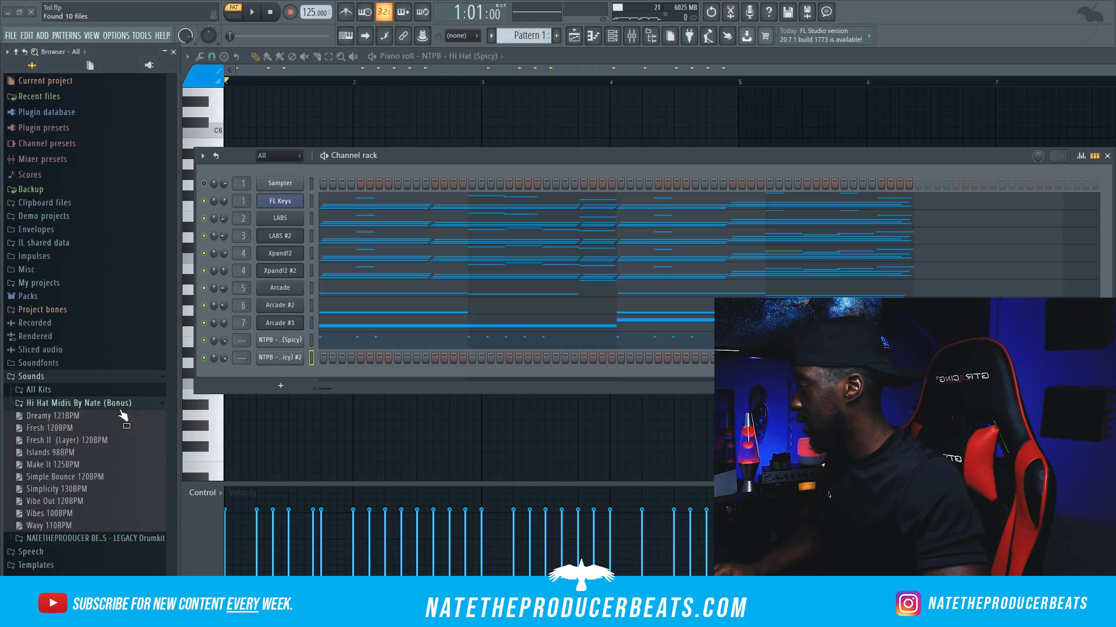
Load the Dreamy 121BPM MIDI onto the cloned hi-hat channel and lower its volume during playback.
{"action": "mouse_move", "coordinate": [52, 416]}
{"action": "left_mouse_down"}
{"action": "mouse_move", "coordinate": [267, 382]}
{"action": "mouse_move", "coordinate": [284, 360]}
{"action": "left_mouse_up"}
{"action": "key", "text": "space"}
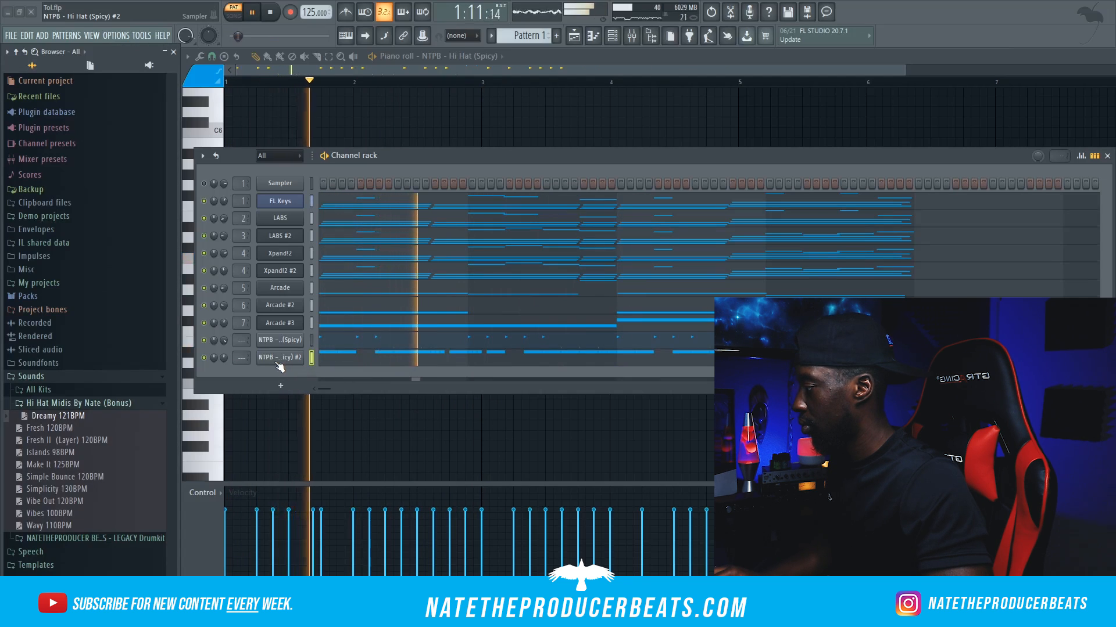
{"action": "left_click_drag", "start_coordinate": [224, 357], "coordinate": [224, 377]}
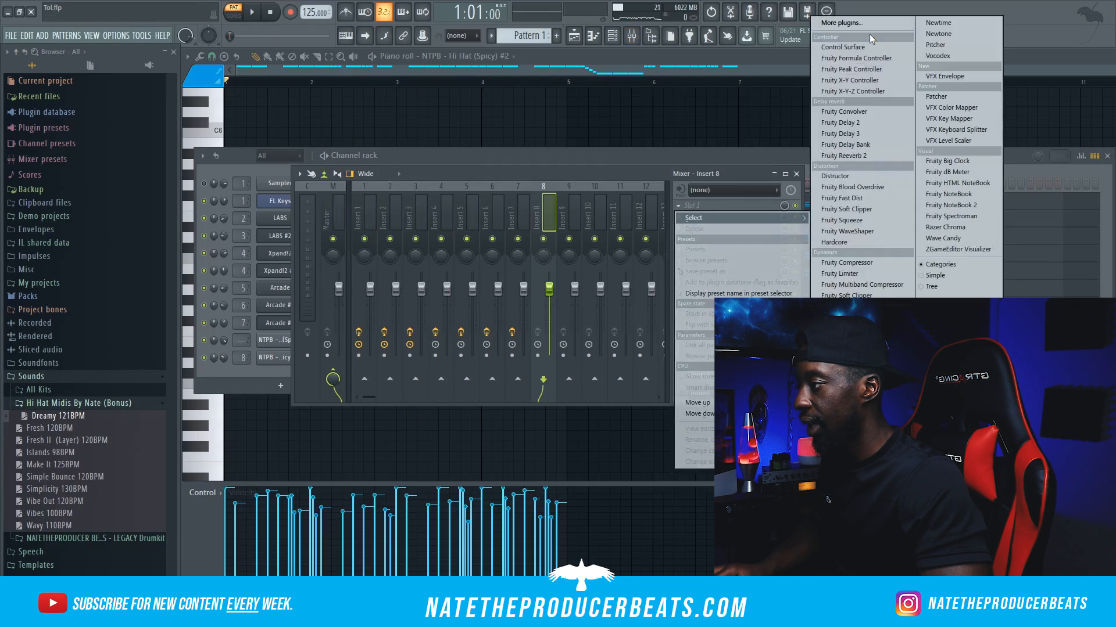
Add PanCake2 to the first effect slot of mixer insert 8 and apply its Swoosh preset.
{"action": "left_click", "coordinate": [859, 26]}
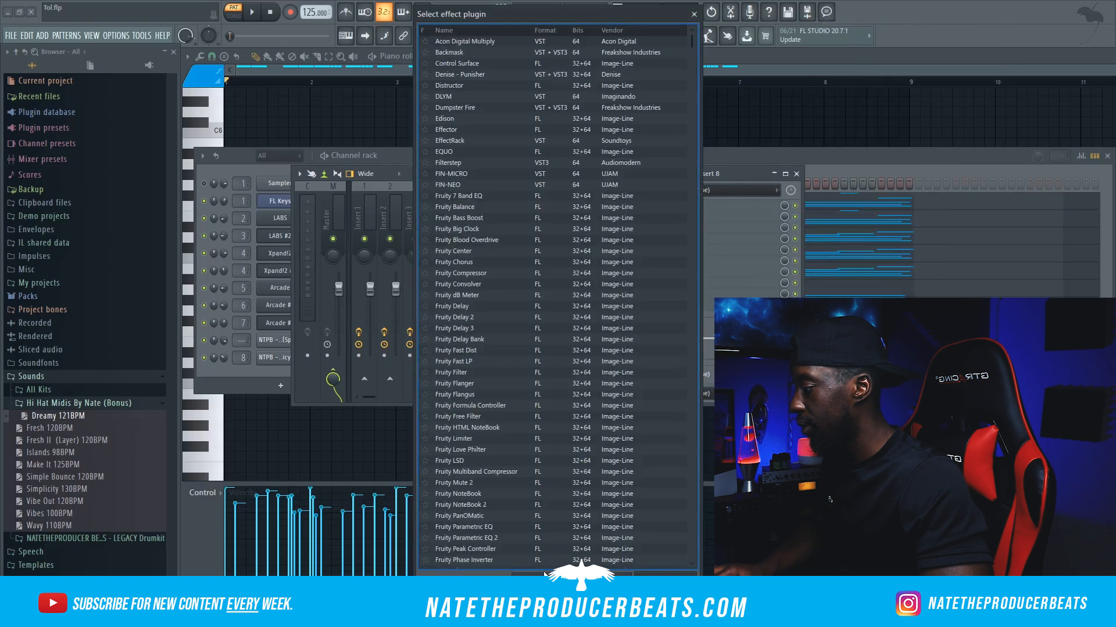
{"action": "type", "text": "pan"}
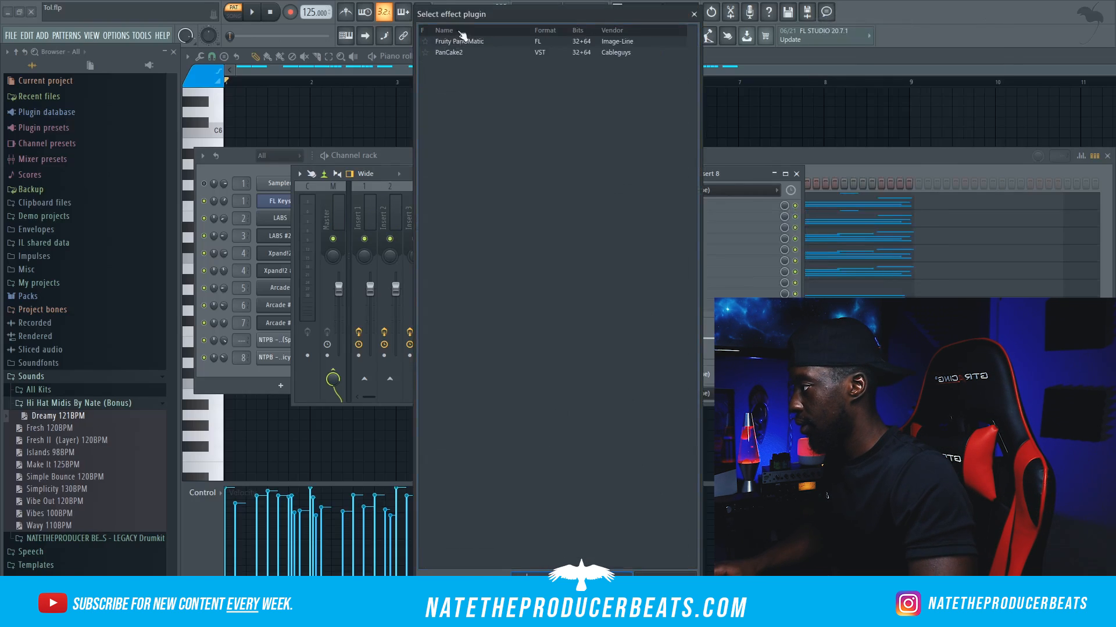
{"action": "double_click", "coordinate": [459, 52]}
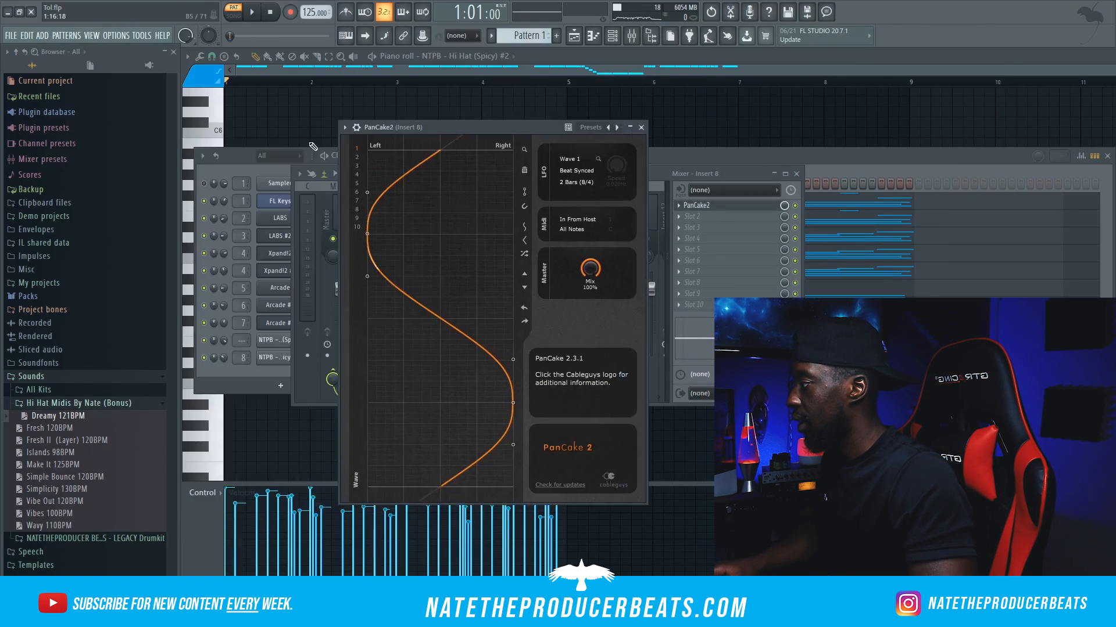
{"action": "left_click", "coordinate": [345, 127]}
{"action": "mouse_move", "coordinate": [383, 173]}
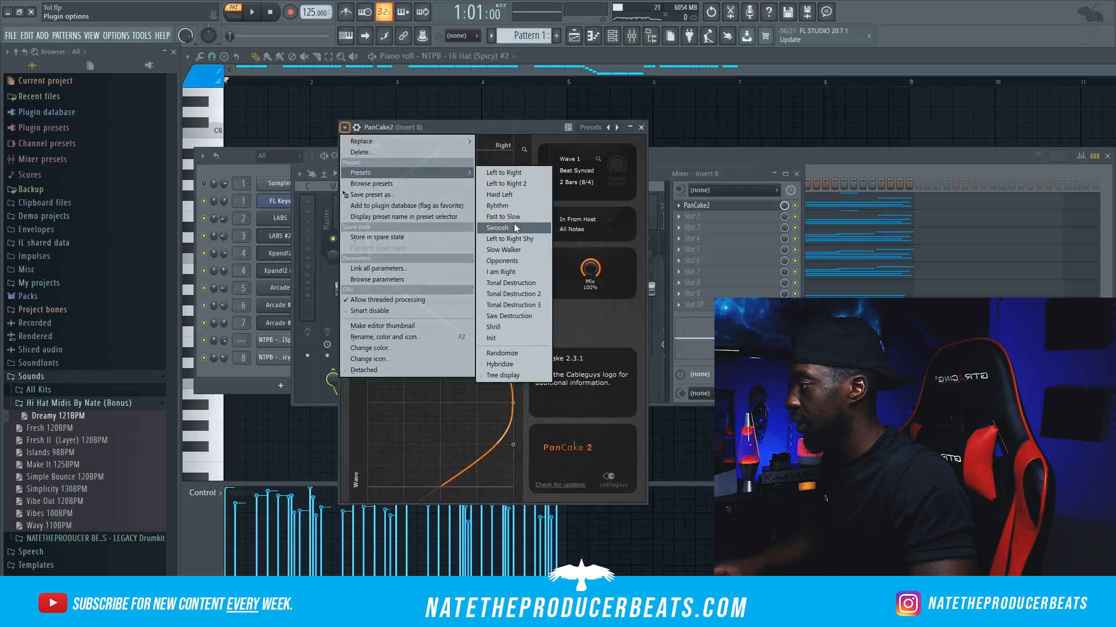
{"action": "left_click", "coordinate": [497, 228]}
Add Fruity Stereo Enhancer to the second effect slot of mixer insert 8 and play the pattern.
{"action": "left_click", "coordinate": [691, 216]}
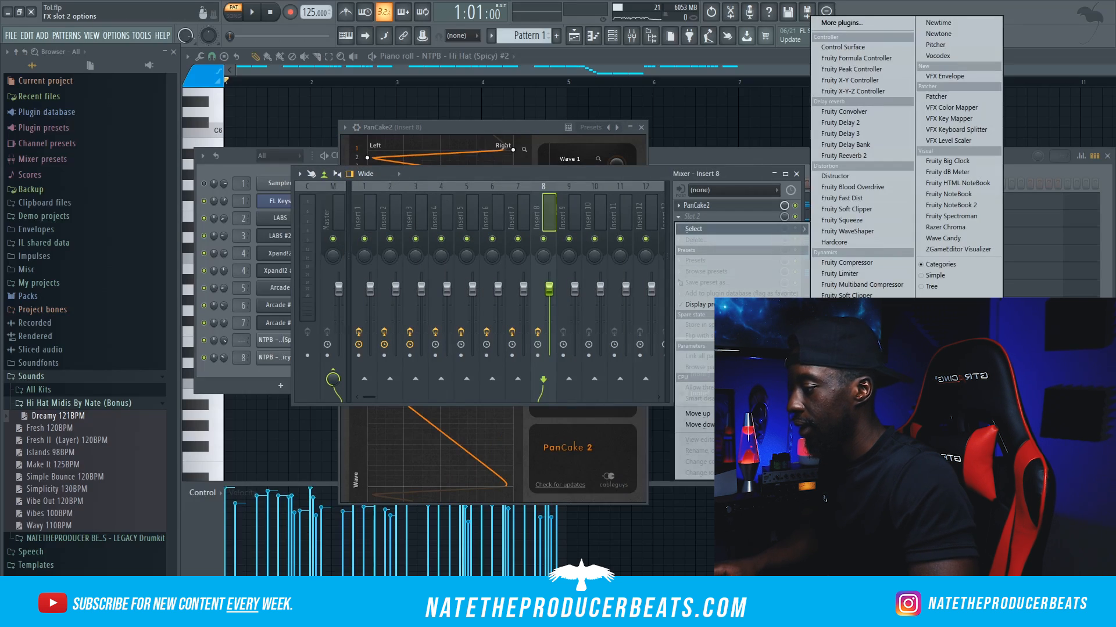
{"action": "left_click", "coordinate": [846, 500]}
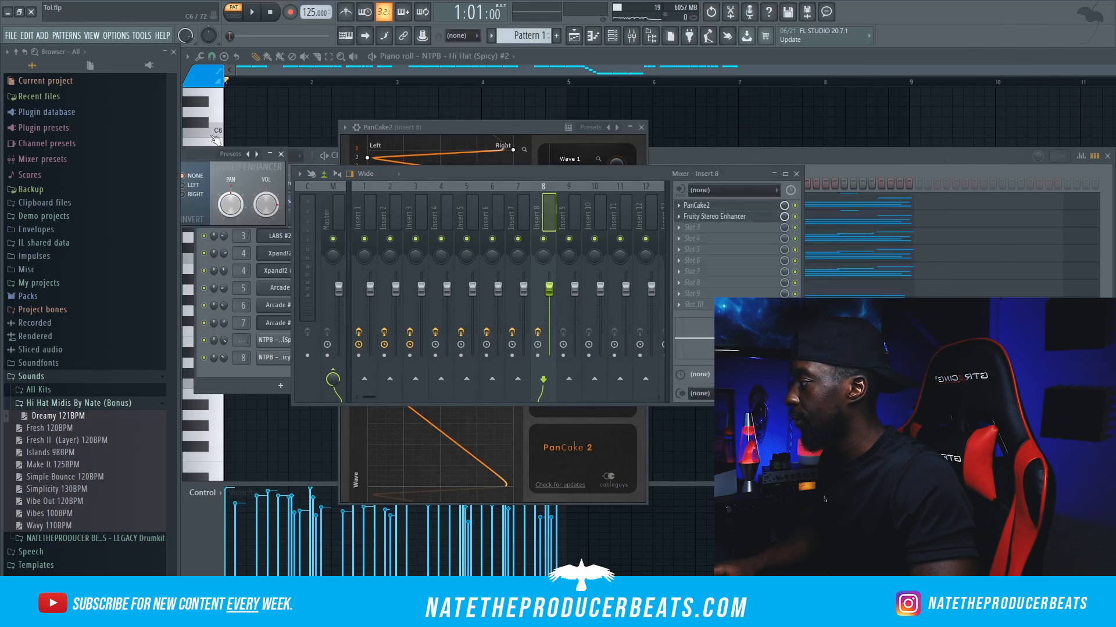
{"action": "left_click", "coordinate": [228, 361]}
{"action": "key", "text": "space"}
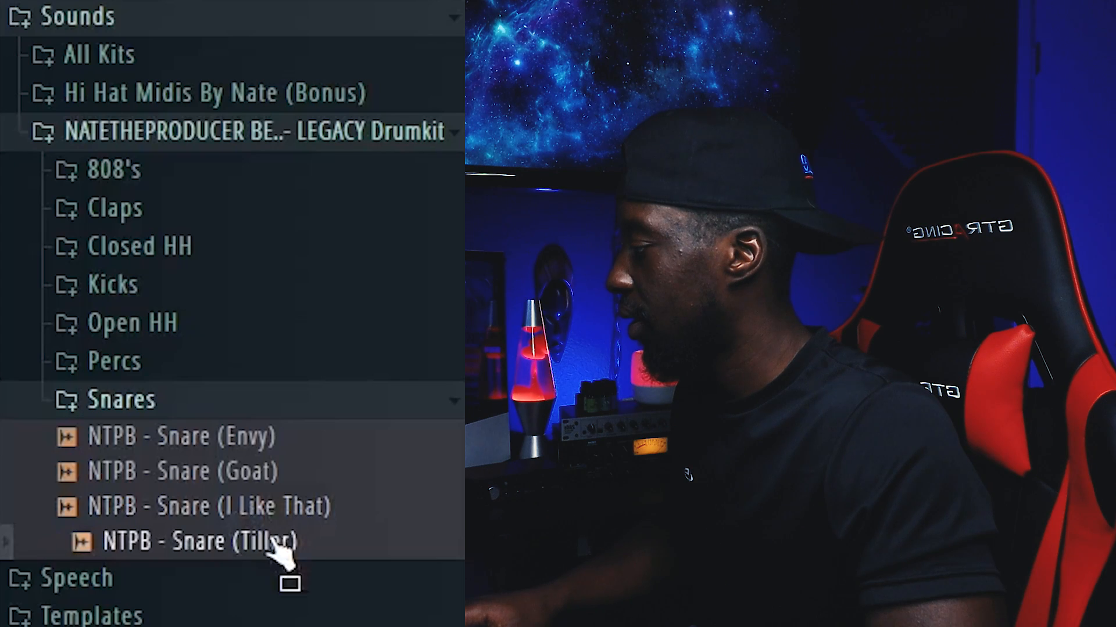
Audition the I Like That, Goat and Envy snare samples from the LEGACY Drumkit.
{"action": "left_click", "coordinate": [287, 514]}
{"action": "left_click", "coordinate": [289, 474]}
{"action": "left_click", "coordinate": [288, 450]}
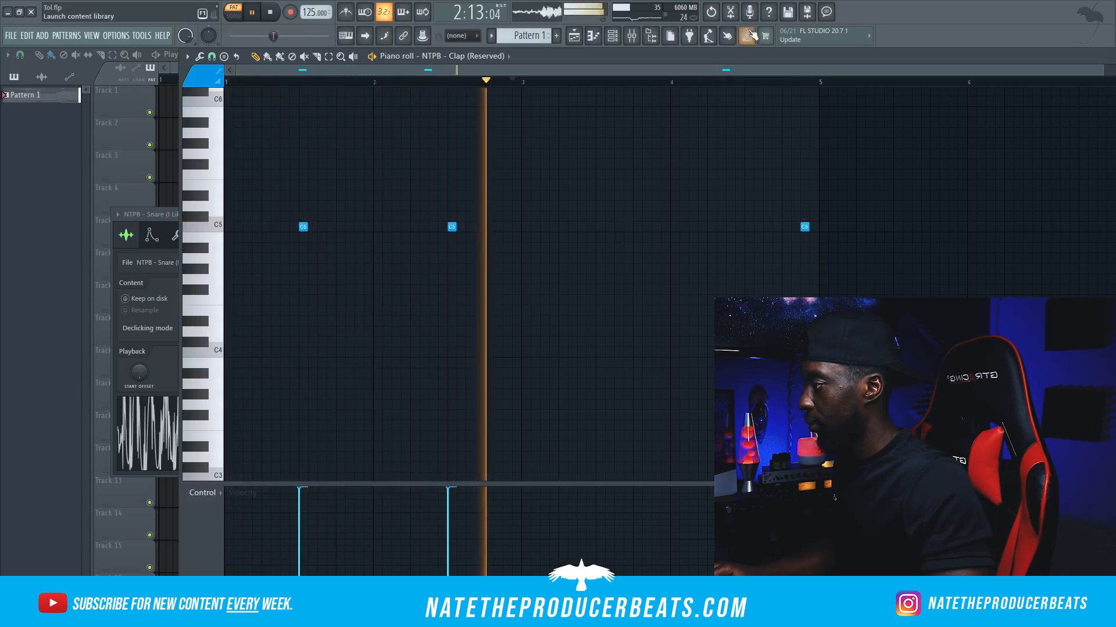
Stop playback and route the NTPB - Clap (Reserved) channel to mixer insert 9.
{"action": "key", "text": "space"}
{"action": "left_click", "coordinate": [614, 37]}
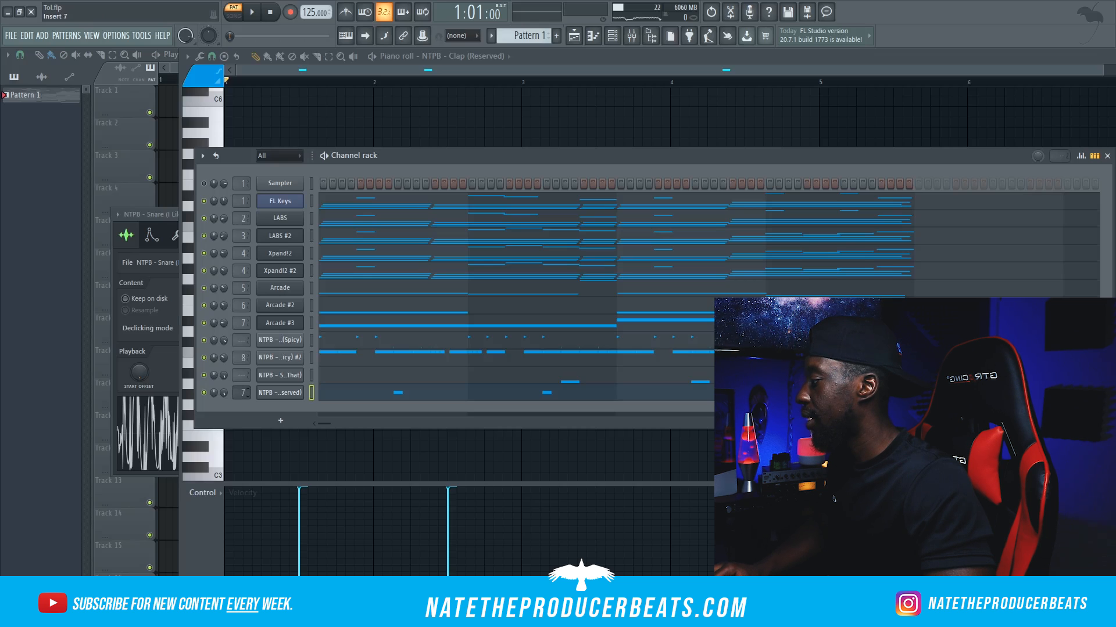
{"action": "left_click", "coordinate": [631, 36]}
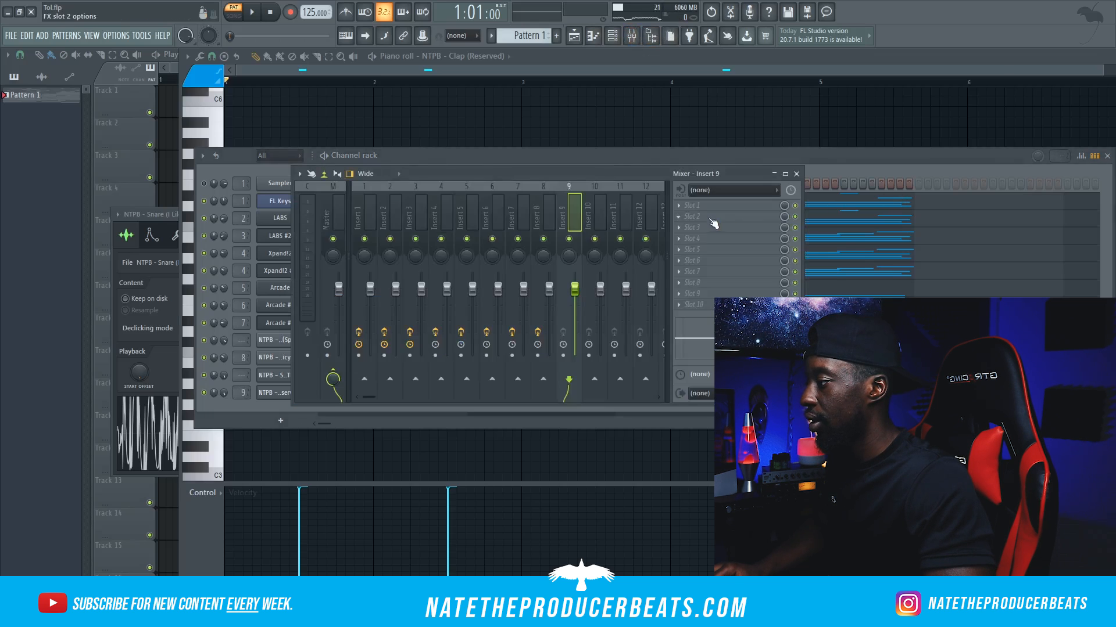
Add Fruity Delay 3 to the first effect slot of mixer insert 9 and lower its mix level.
{"action": "left_click", "coordinate": [720, 205]}
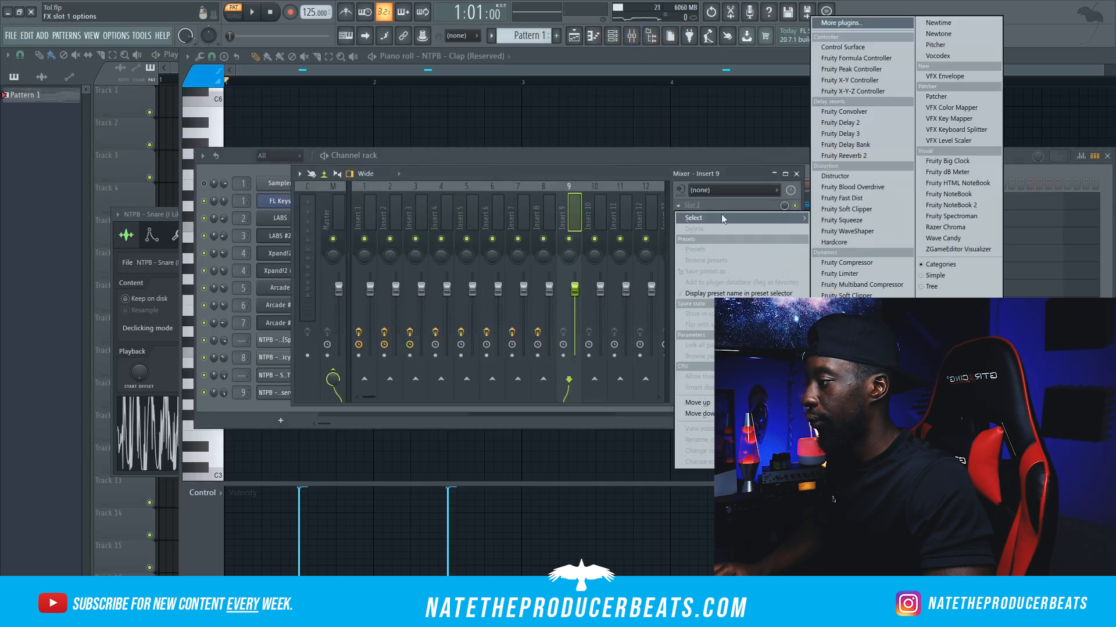
{"action": "left_click", "coordinate": [868, 137]}
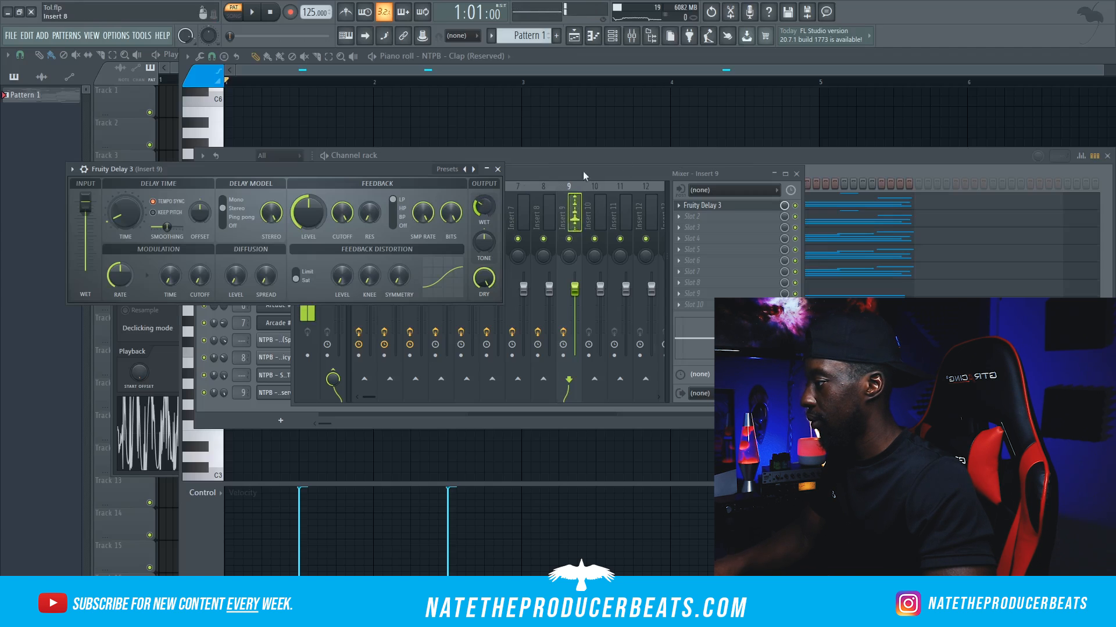
{"action": "left_click", "coordinate": [783, 207]}
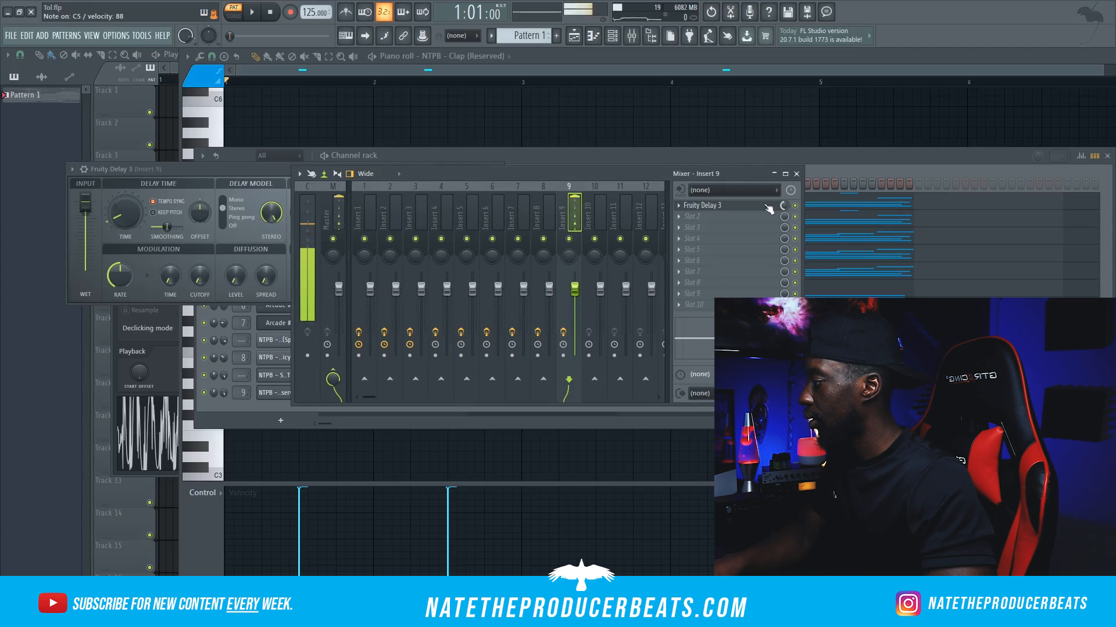
Add EffectRack with a PanMan module to mixer insert 9, adjust PanMan's width and smoothing, and play the pattern.
{"action": "left_click", "coordinate": [710, 227]}
{"action": "left_click", "coordinate": [860, 23]}
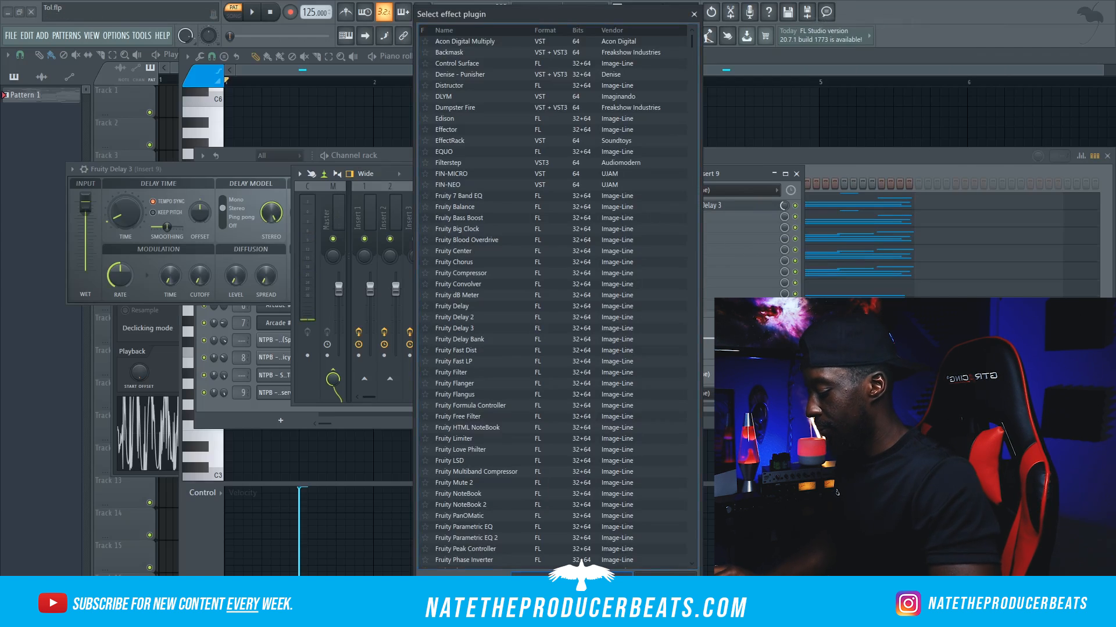
{"action": "type", "text": "effect"}
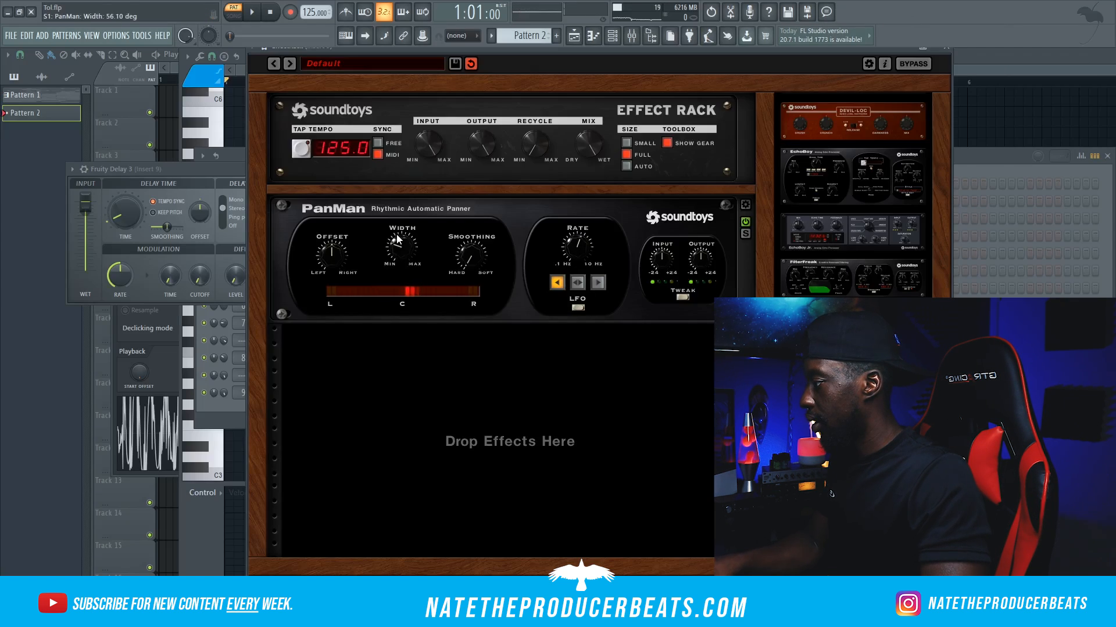
{"action": "left_click_drag", "start_coordinate": [471, 254], "coordinate": [470, 226]}
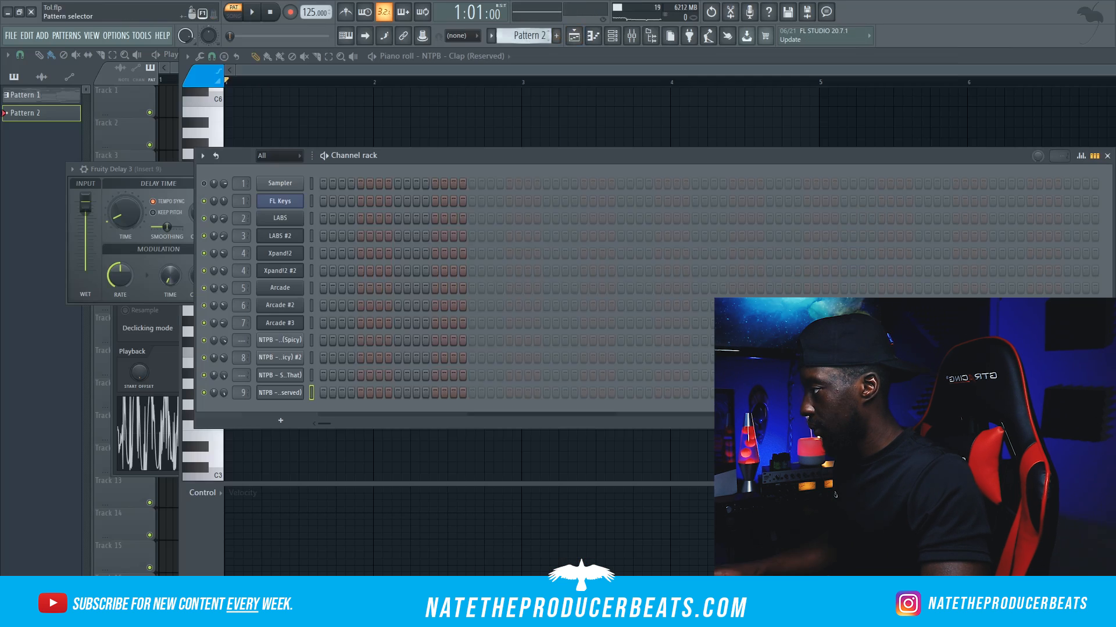
{"action": "key", "text": "space"}
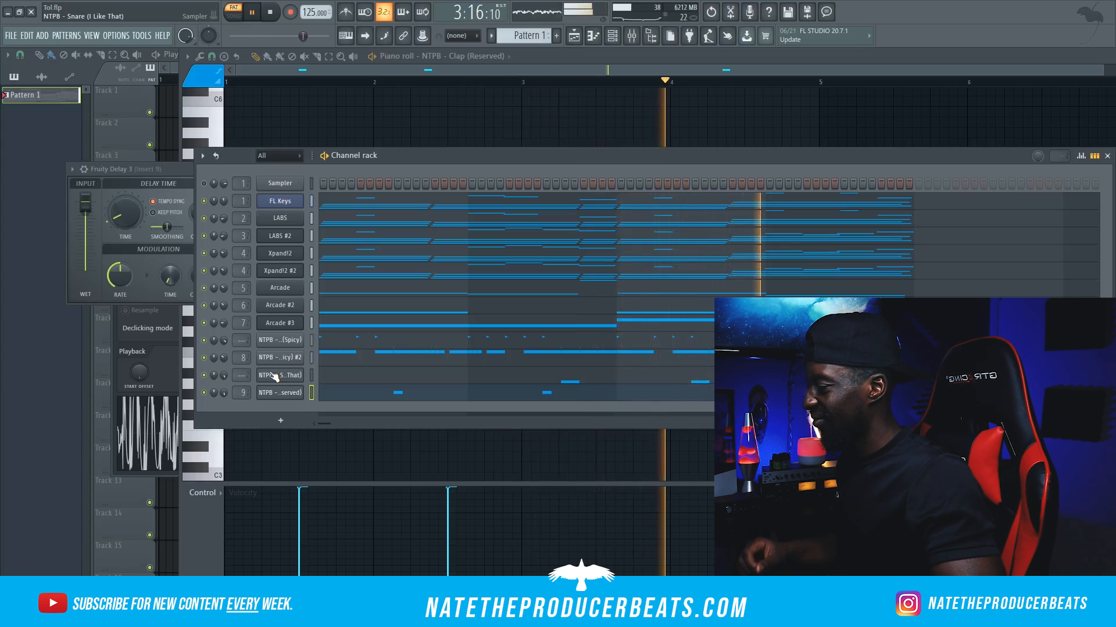
Load the NTPB - Perc (Blizzard) sample into a new channel and play the pattern with its percussion notes.
{"action": "key", "text": "space"}
{"action": "key", "text": "alt+F8"}
{"action": "left_click", "coordinate": [75, 521]}
{"action": "right_click", "coordinate": [108, 521]}
{"action": "left_click", "coordinate": [158, 468]}
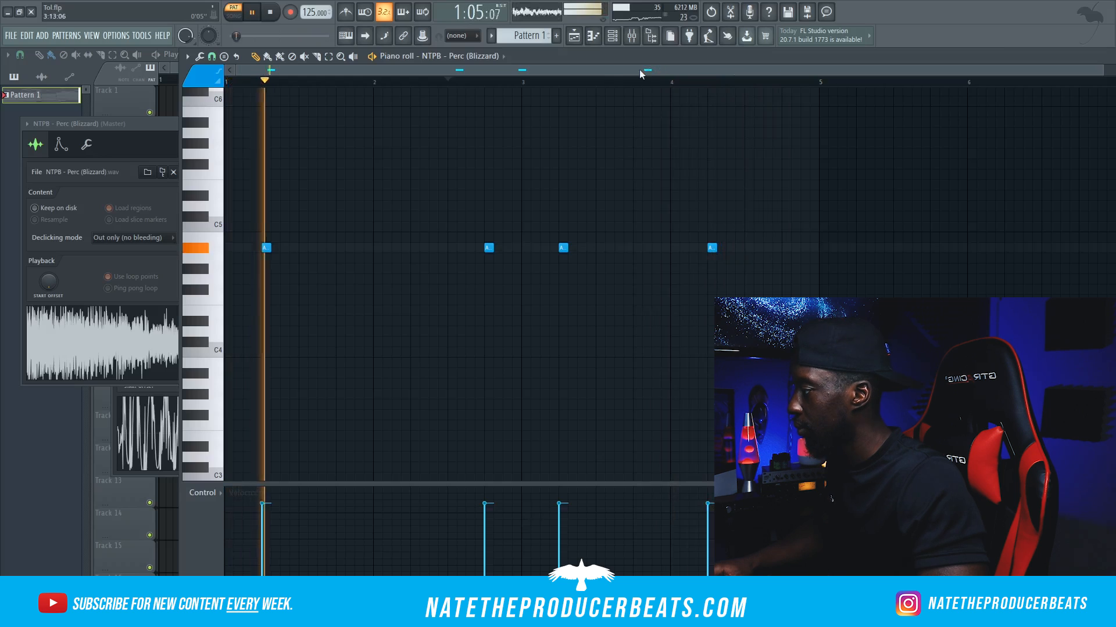
{"action": "key", "text": "space"}
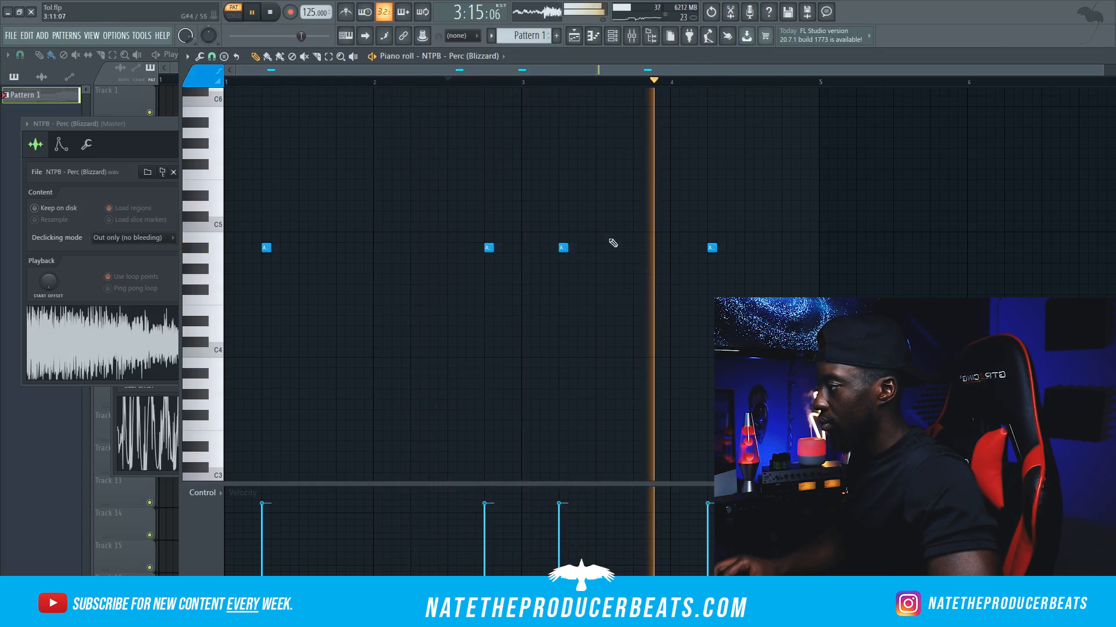
Load the NTPB - Rim (Special) sample from the Percs folder into a new channel.
{"action": "left_click", "coordinate": [612, 35]}
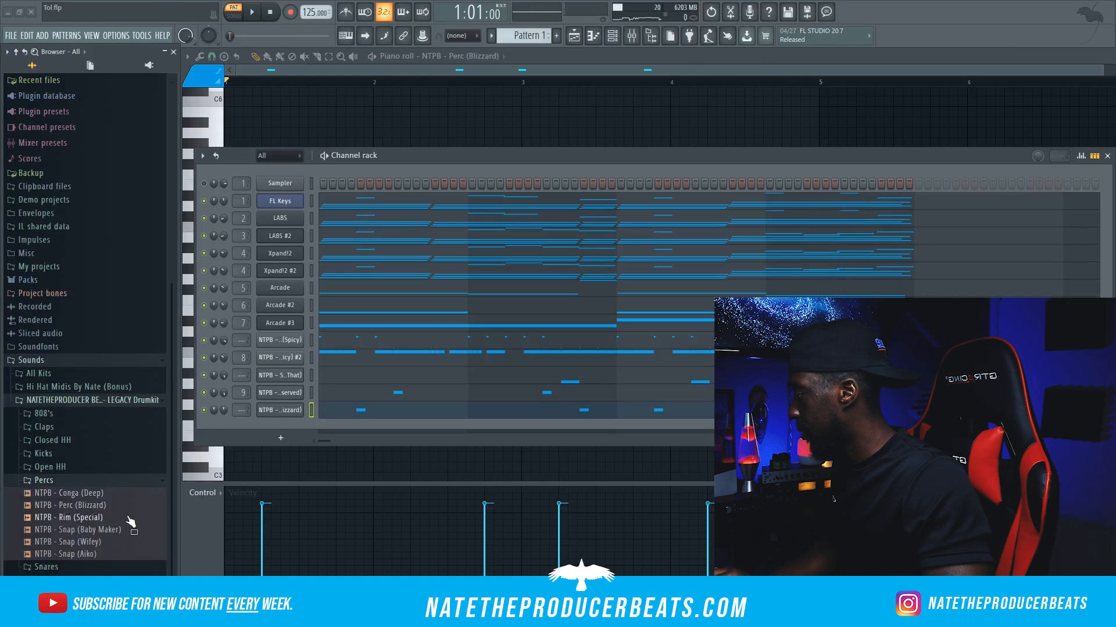
{"action": "left_click", "coordinate": [129, 519]}
{"action": "right_click", "coordinate": [129, 519]}
{"action": "left_click", "coordinate": [190, 470]}
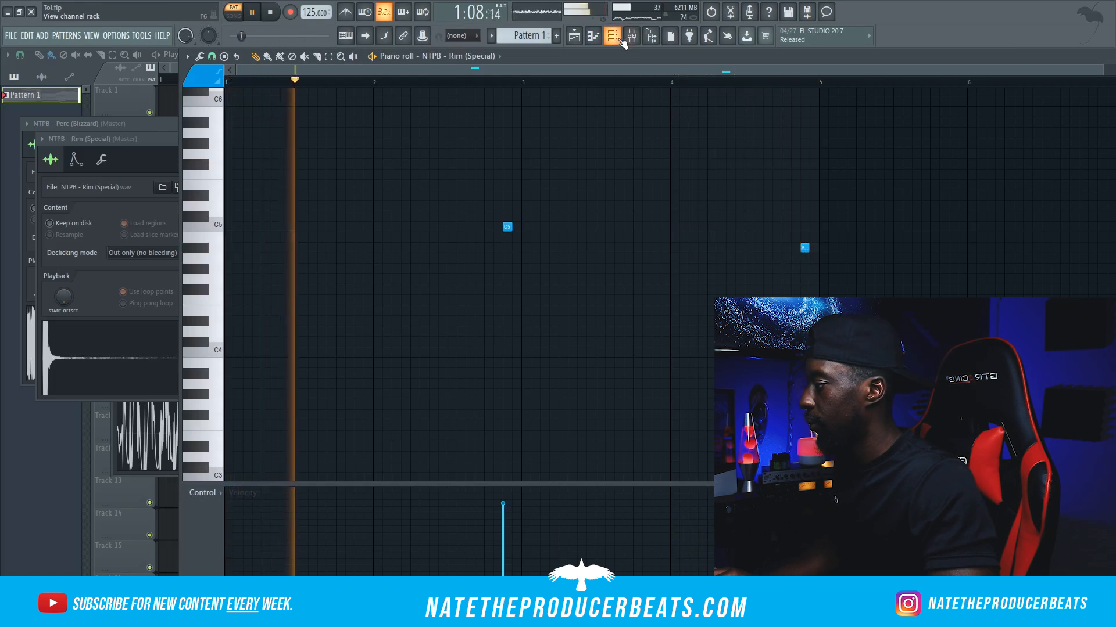
Load the NTPB - Kick (Royal) and NTPB - 808 (Battle) samples into new channels and play the pattern with them.
{"action": "left_click", "coordinate": [612, 36]}
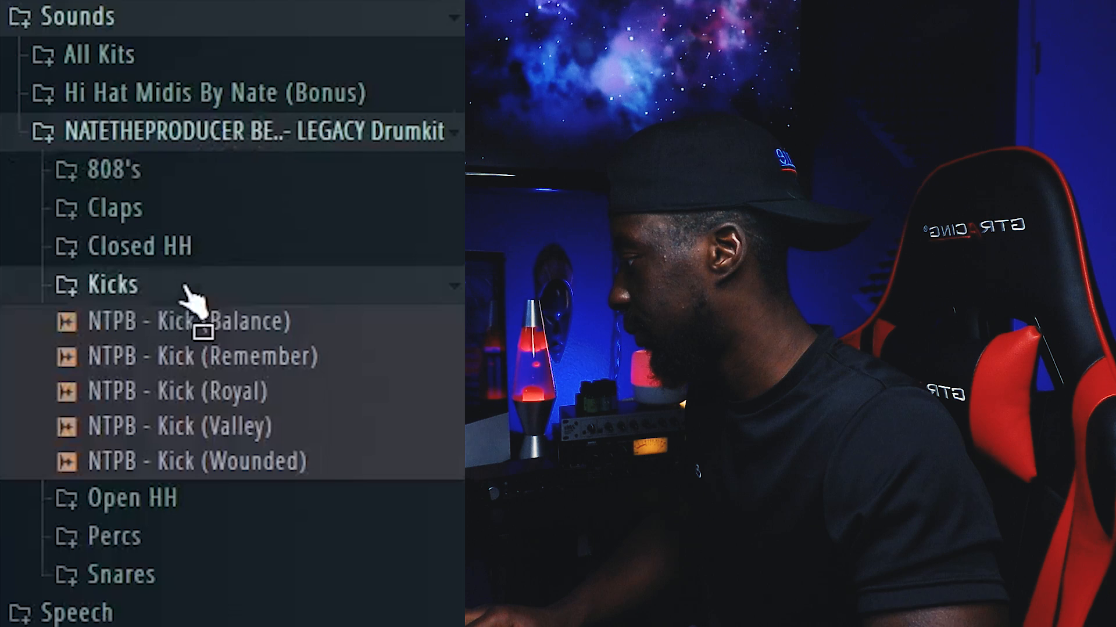
{"action": "left_click", "coordinate": [238, 392]}
{"action": "left_click_drag", "start_coordinate": [247, 420], "coordinate": [272, 401]}
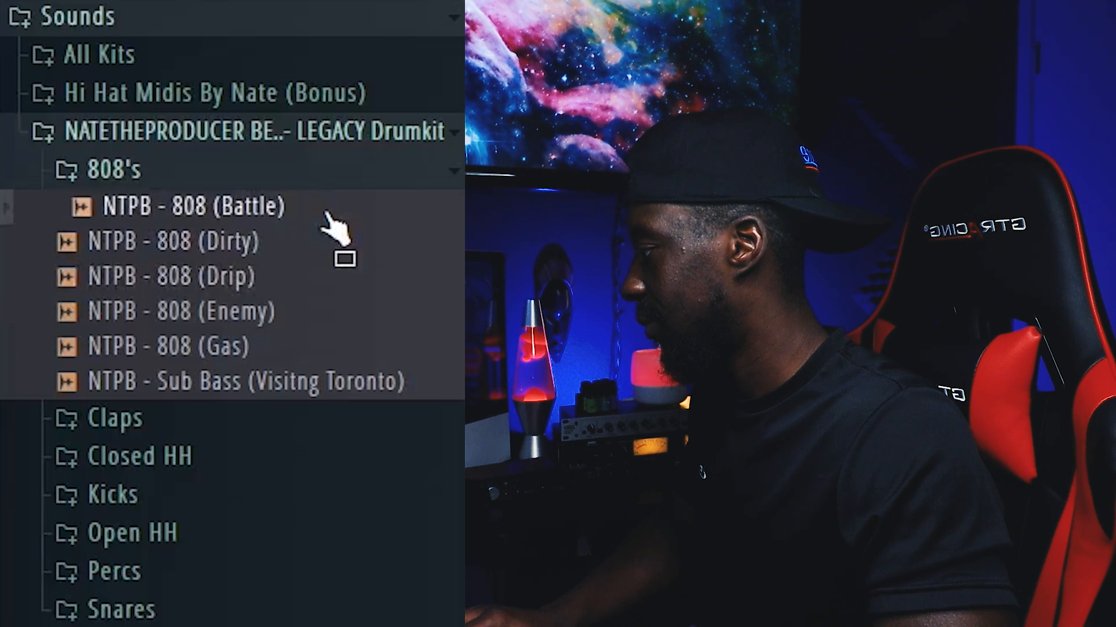
{"action": "right_click", "coordinate": [339, 200]}
{"action": "left_click", "coordinate": [387, 207]}
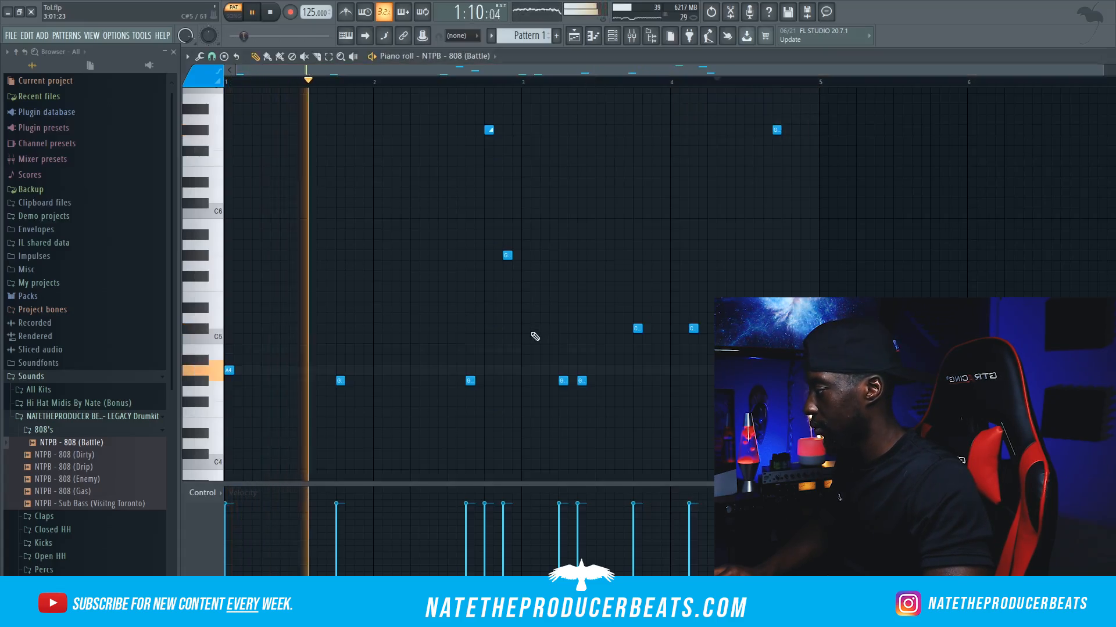
{"action": "scroll", "coordinate": [535, 336], "scroll_direction": "down", "scroll_amount": 1}
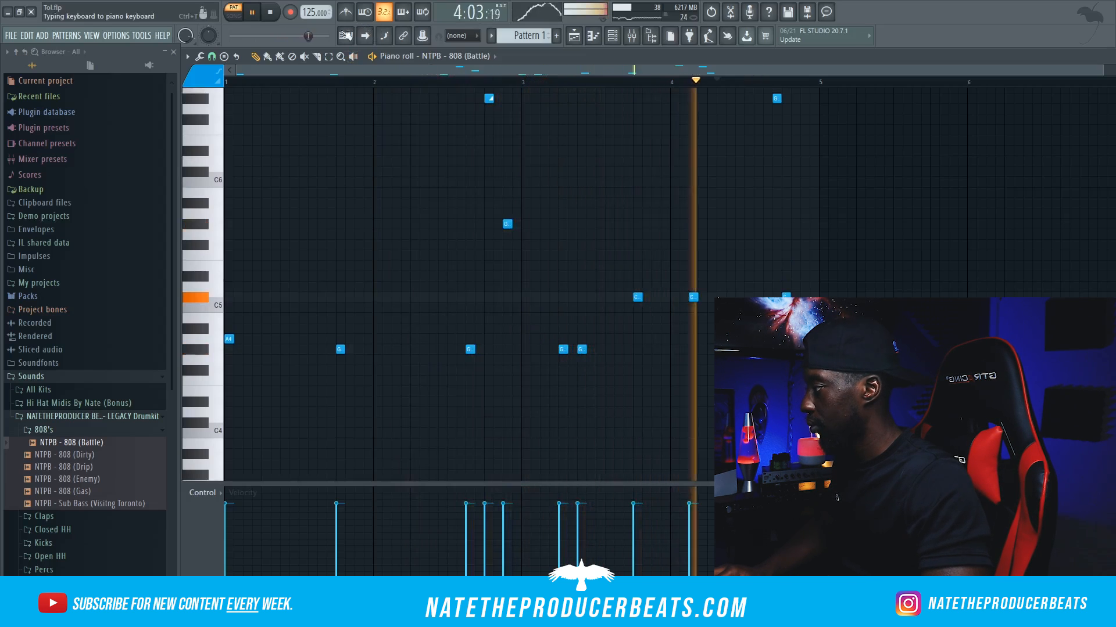
{"action": "key", "text": "space"}
Play the drums with the FL Keys and LABS melody layers and look at the piano rolls of LABS and LABS #2.
{"action": "key", "text": "F6"}
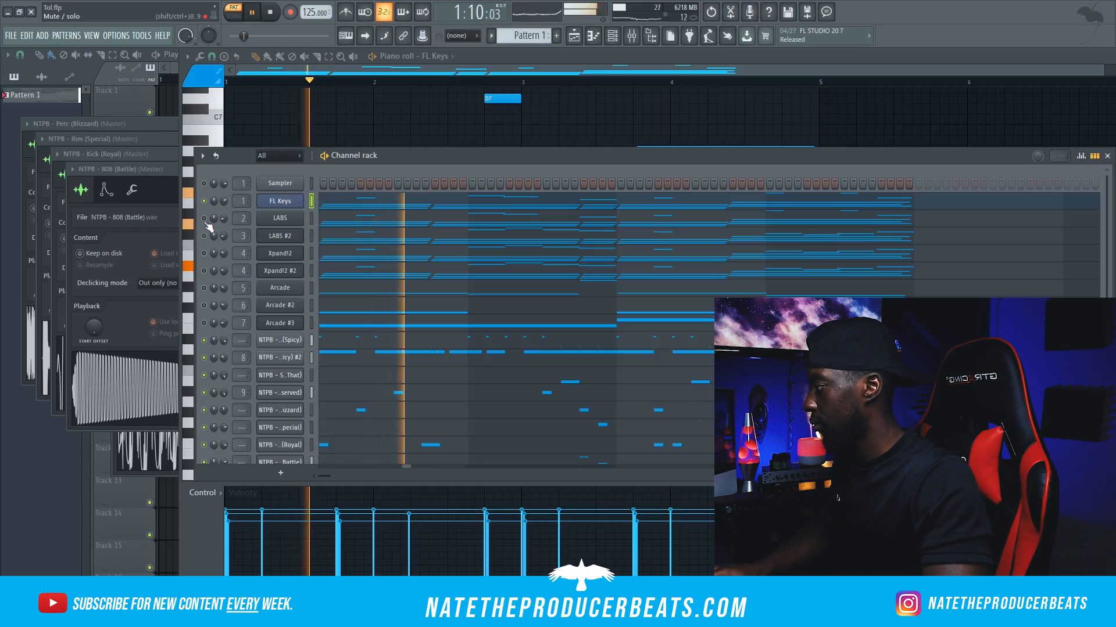
{"action": "left_click", "coordinate": [335, 220]}
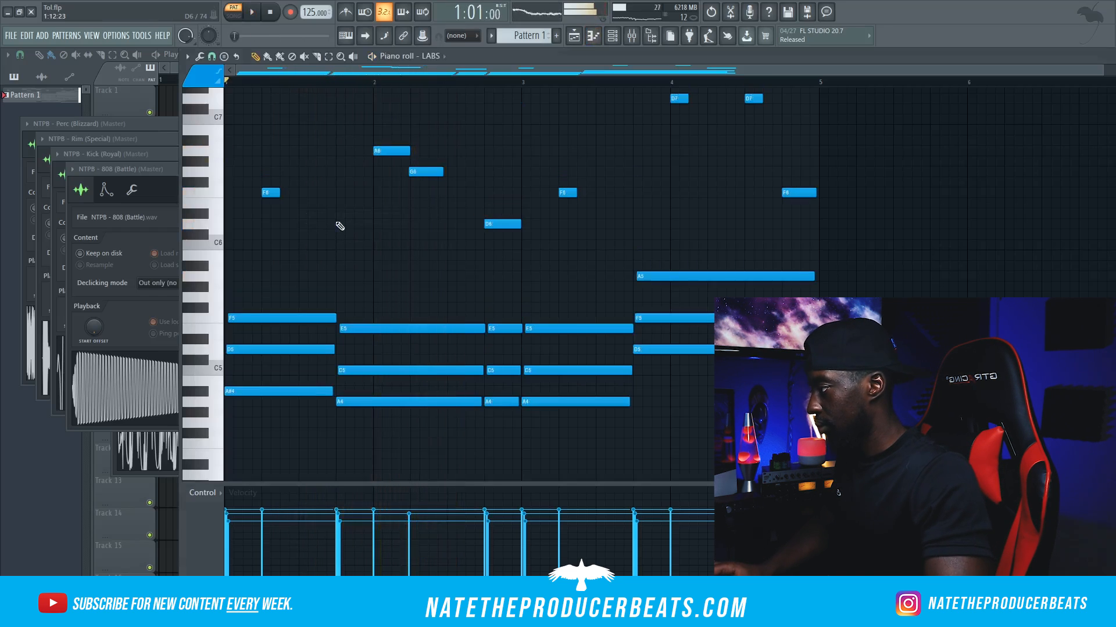
{"action": "key", "text": "F6"}
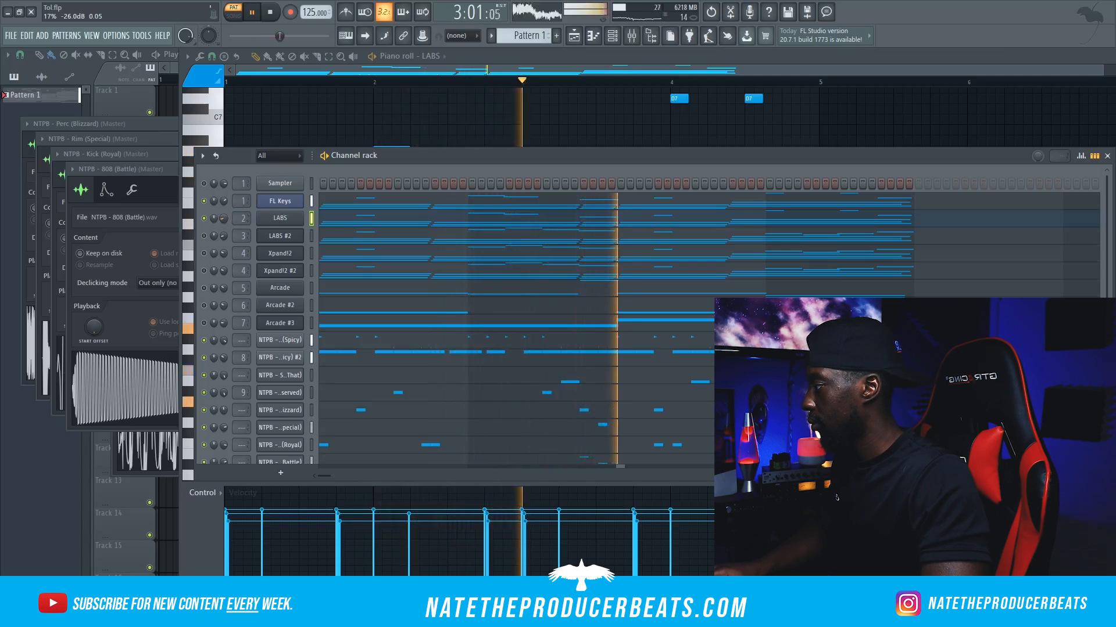
{"action": "scroll", "coordinate": [224, 204], "scroll_direction": "down", "scroll_amount": 2}
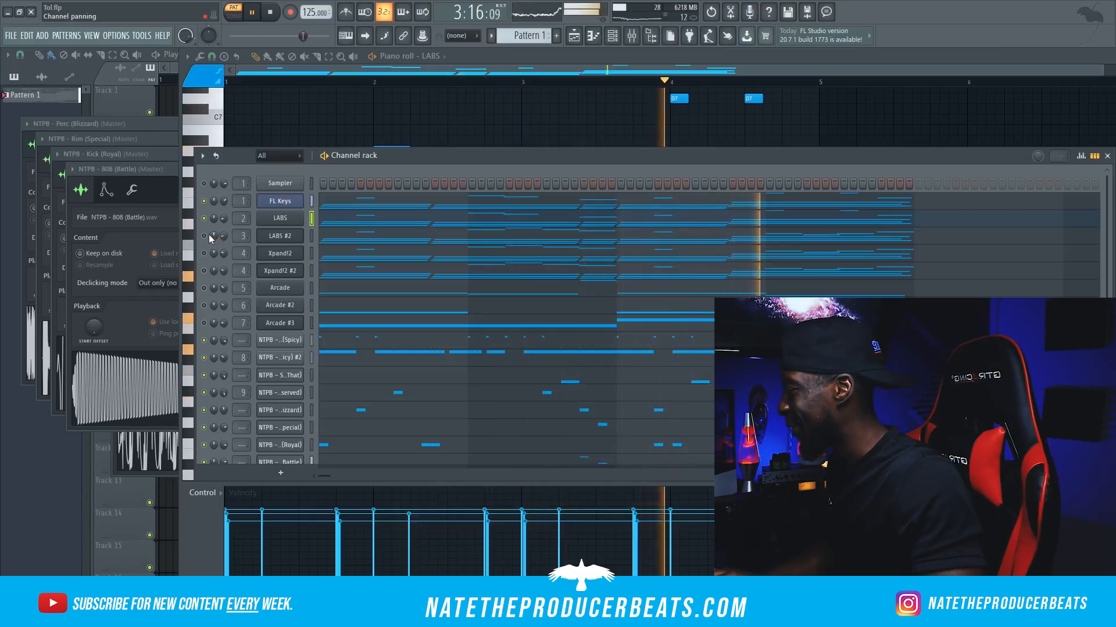
{"action": "right_click", "coordinate": [329, 232]}
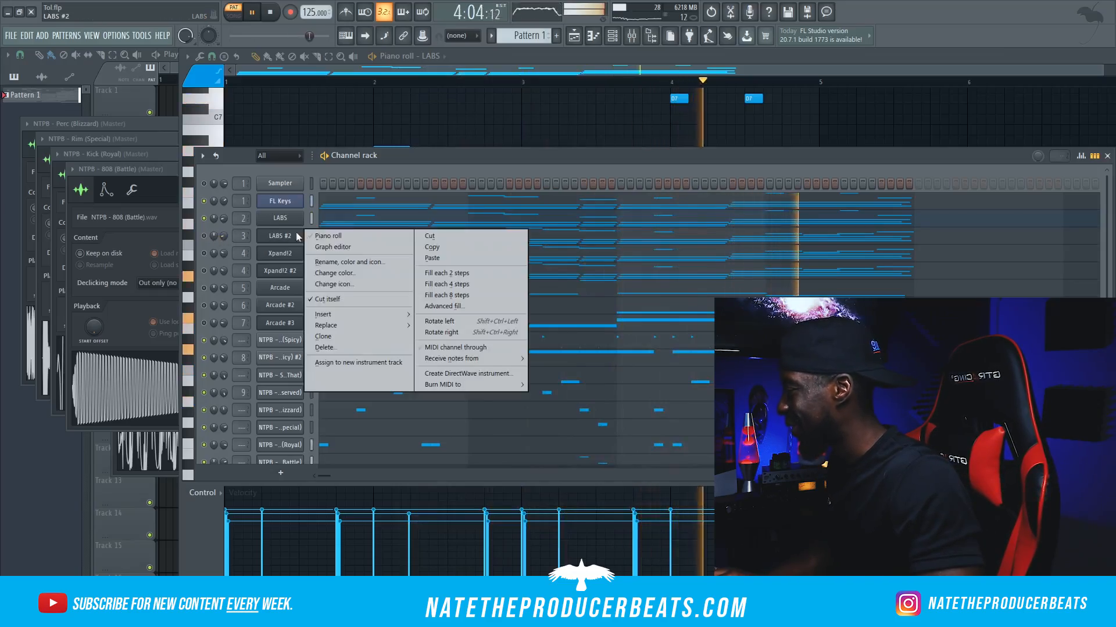
{"action": "left_click", "coordinate": [329, 232]}
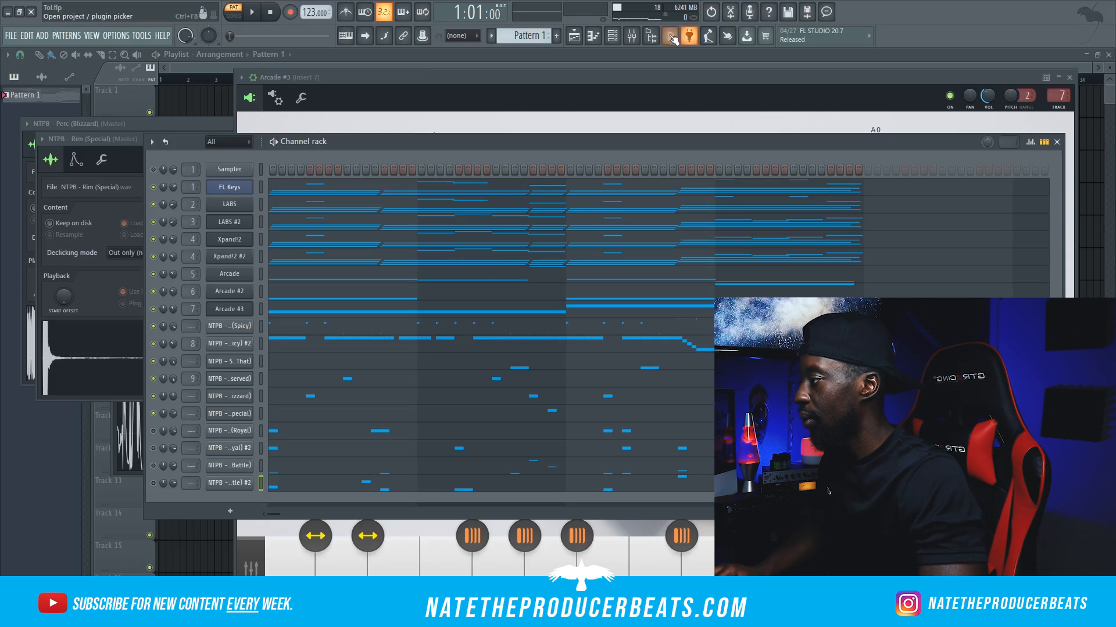
Add an Omnisphere channel, clone it, fill the clone with notes and play the pattern.
{"action": "left_click", "coordinate": [650, 36]}
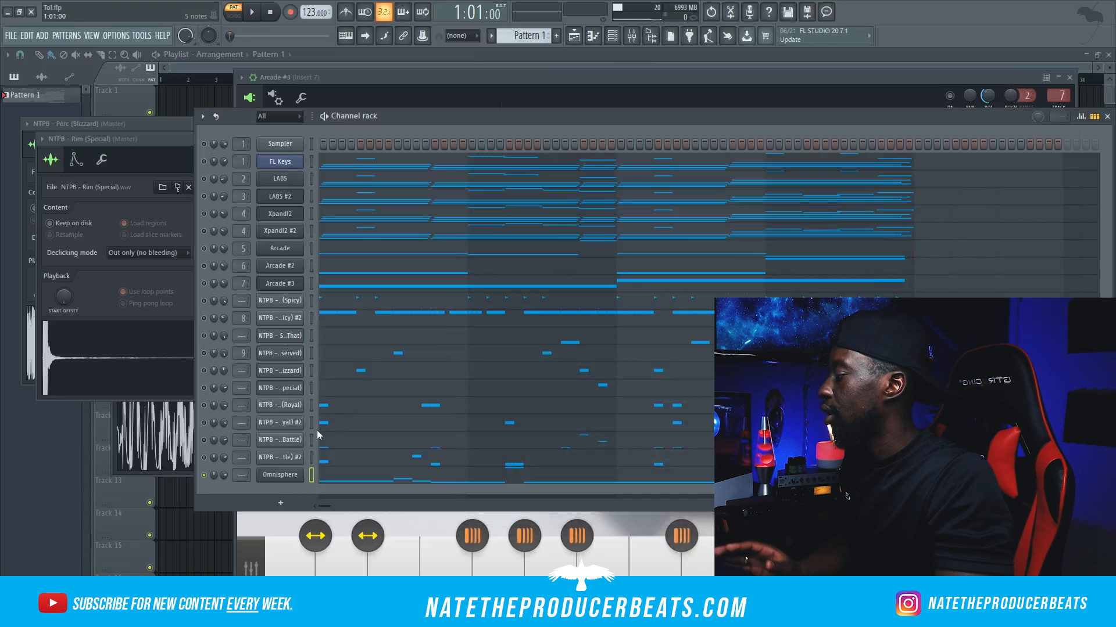
{"action": "right_click", "coordinate": [280, 474]}
{"action": "left_click", "coordinate": [324, 538]}
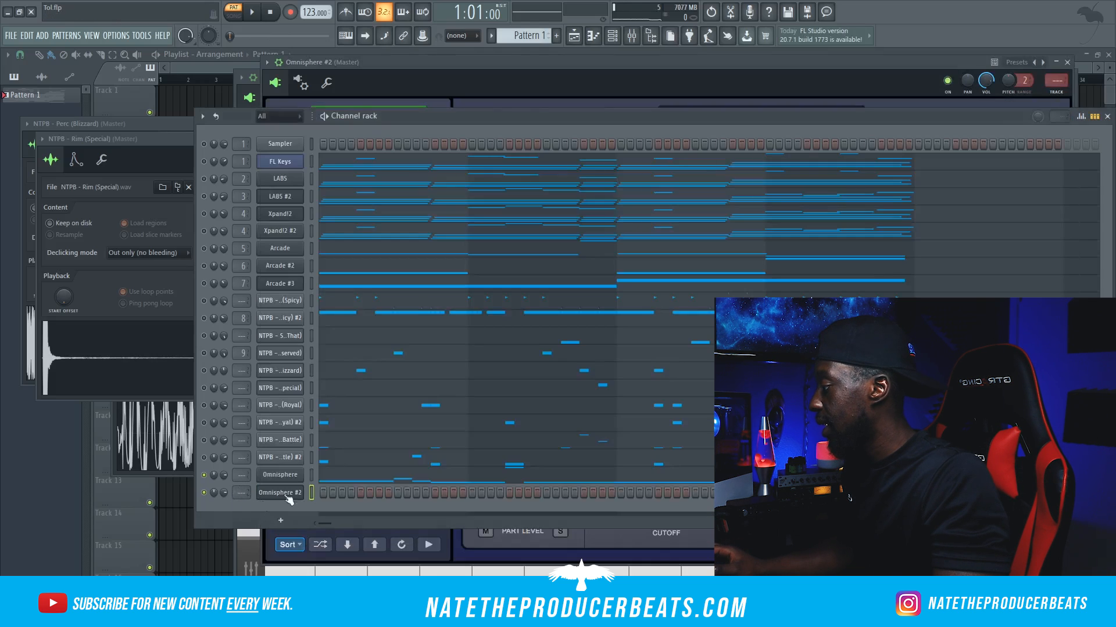
{"action": "right_click", "coordinate": [290, 495]}
{"action": "left_click", "coordinate": [337, 441]}
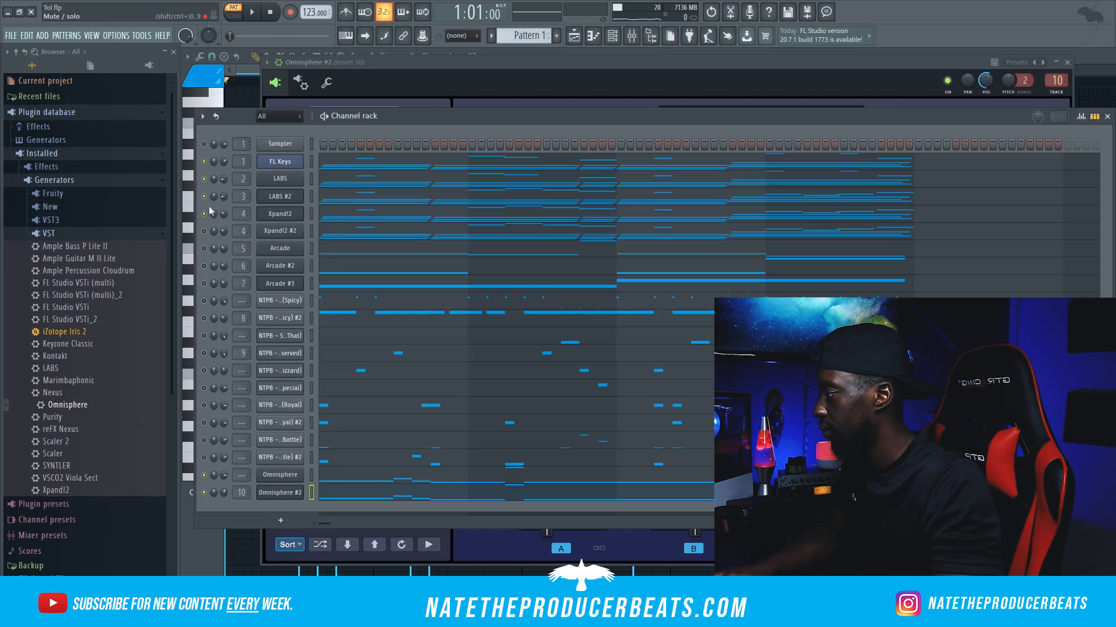
{"action": "key", "text": "space"}
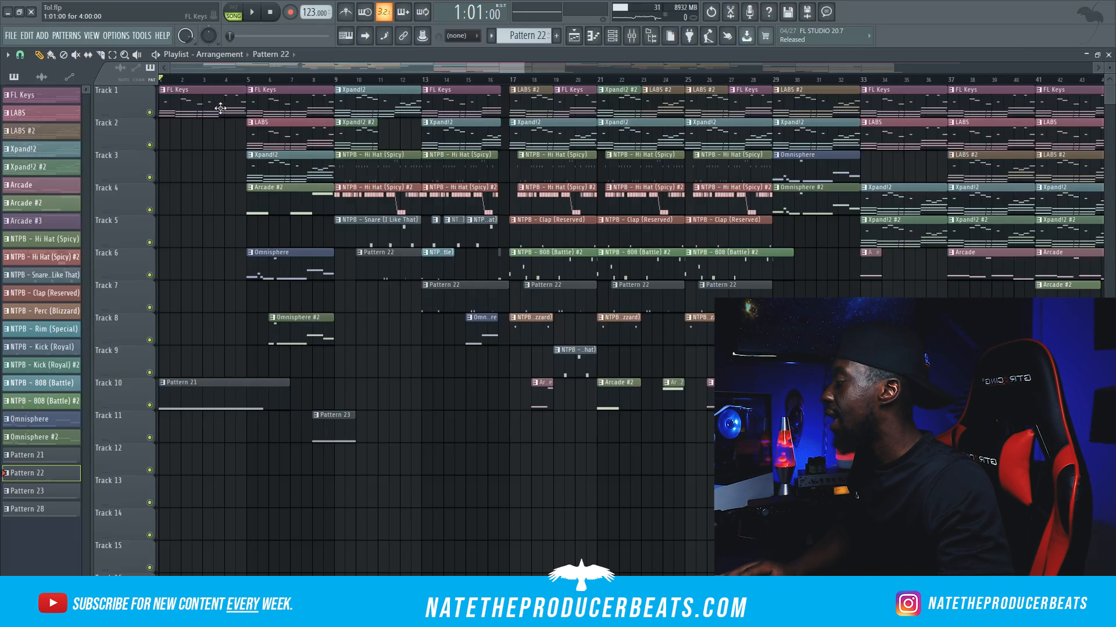
Examine the Noisescapes patches in the Omnisphere #3 and Omnisphere #4 channels and save the project.
{"action": "left_click", "coordinate": [631, 36]}
{"action": "left_click", "coordinate": [617, 36]}
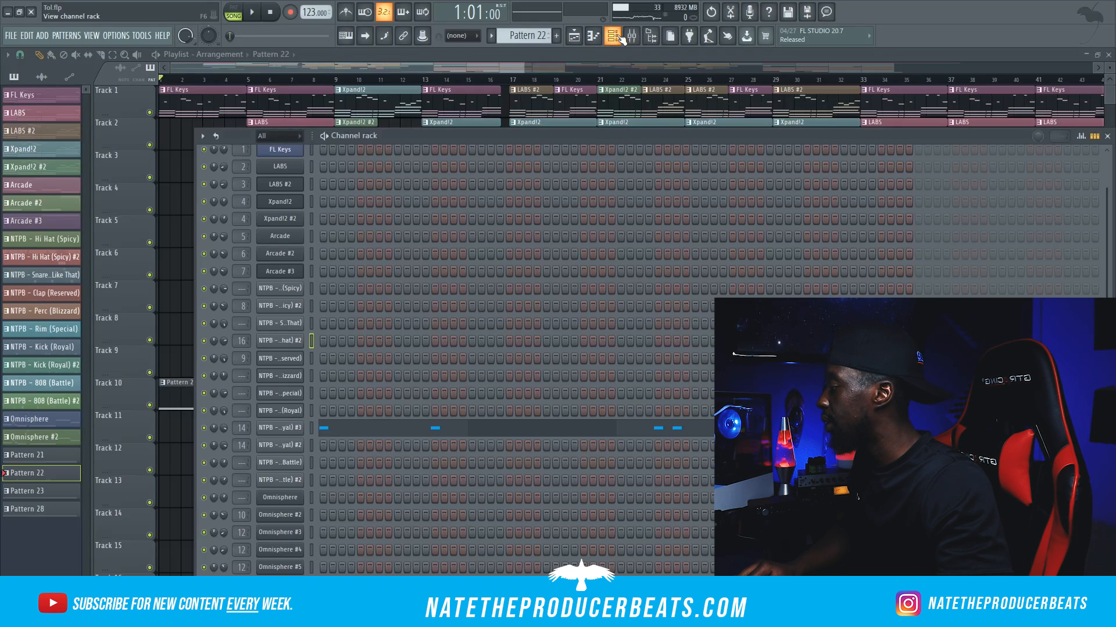
{"action": "left_click", "coordinate": [298, 535]}
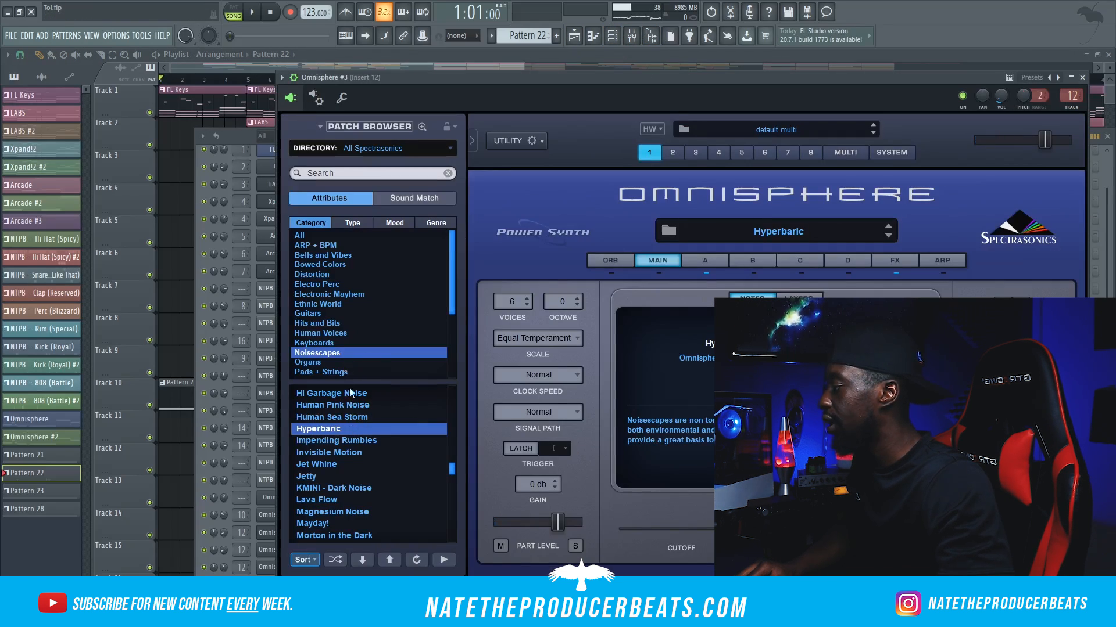
{"action": "left_click", "coordinate": [267, 550]}
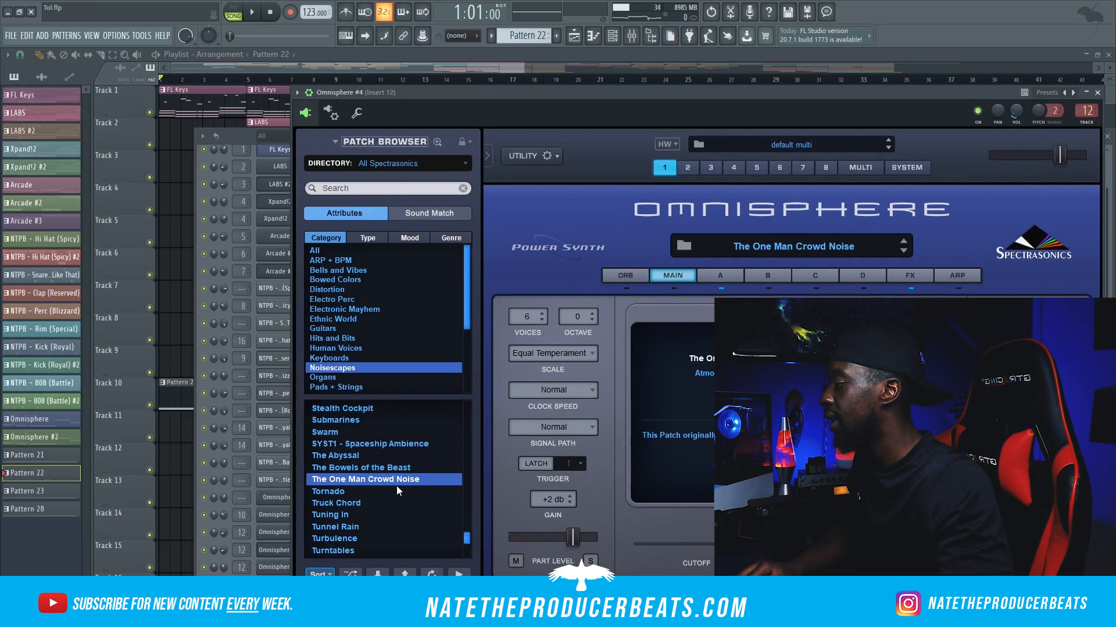
{"action": "key", "text": "ctrl+s"}
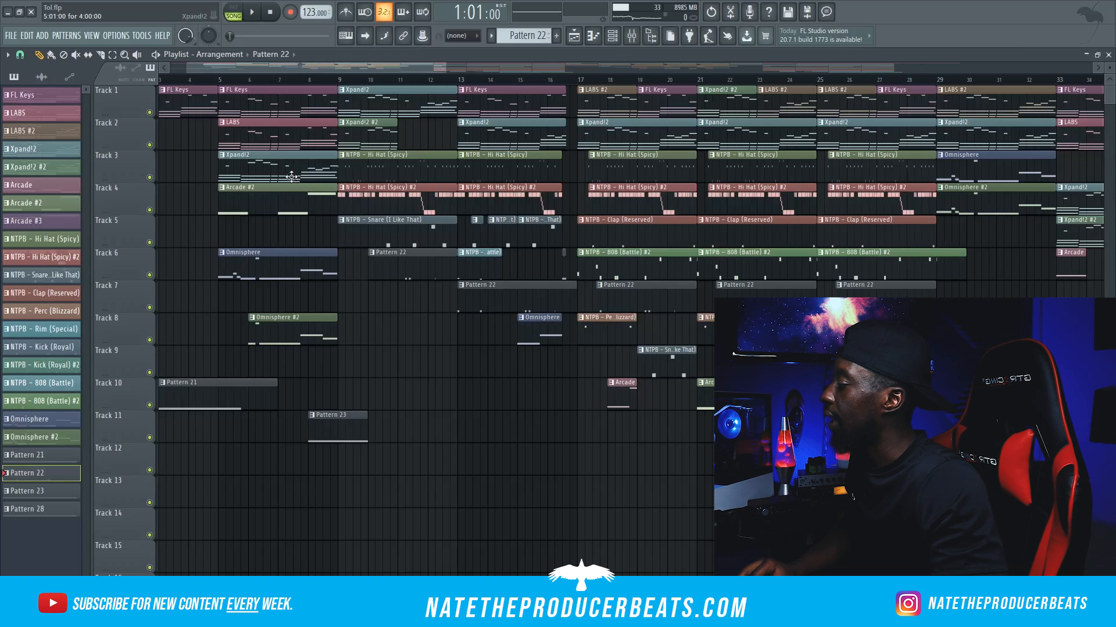
Examine the intro clips across the playlist tracks and select Pattern 23.
{"action": "scroll", "coordinate": [292, 218], "scroll_direction": "down", "scroll_amount": 2}
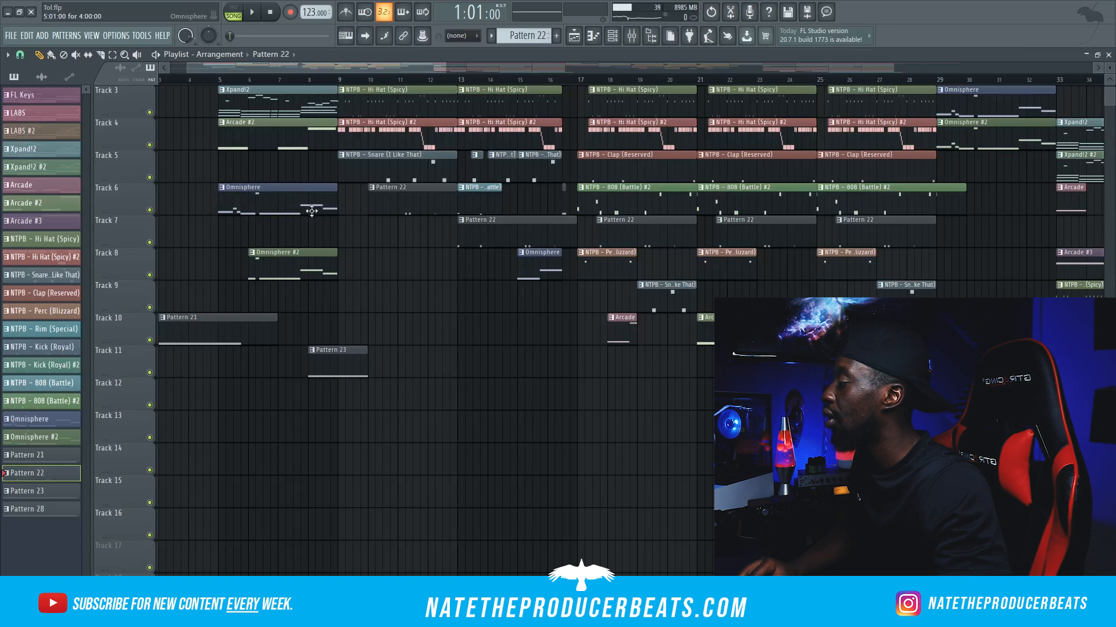
{"action": "scroll", "coordinate": [348, 216], "scroll_direction": "down", "scroll_amount": 1}
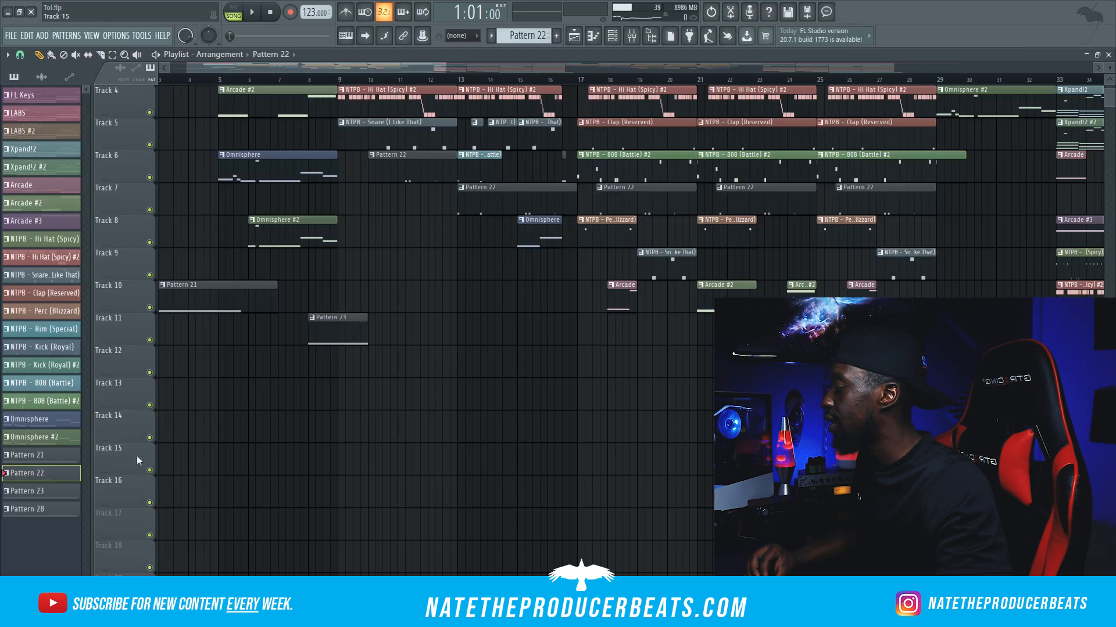
{"action": "left_click", "coordinate": [35, 491]}
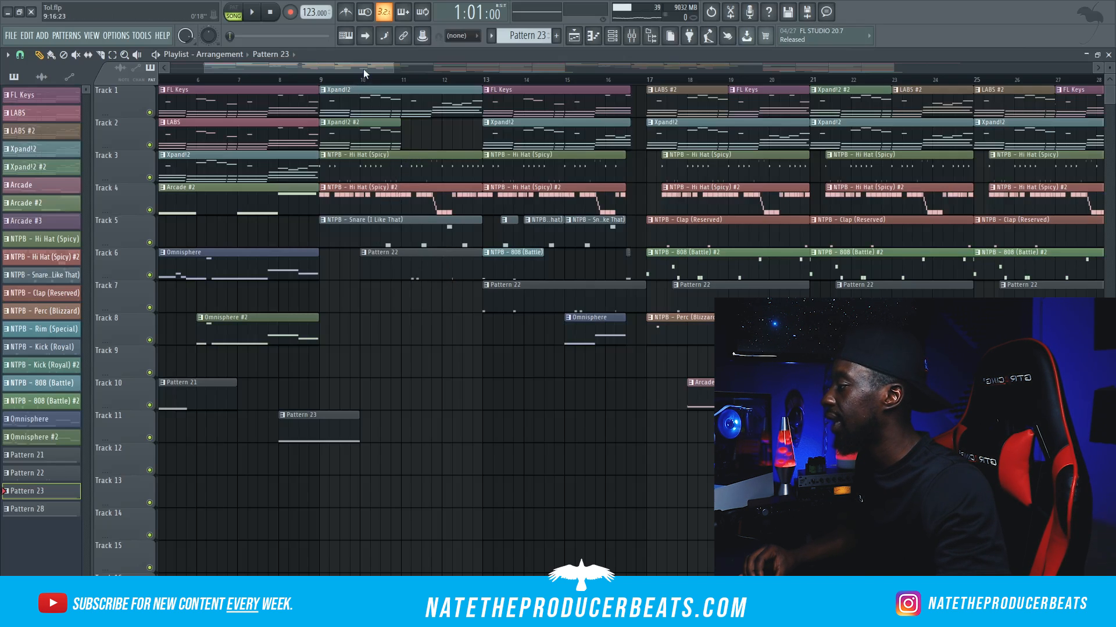
Examine the playlist arrangement from bar 9 to the section starting at bar 17 and select Pattern 28.
{"action": "scroll", "coordinate": [380, 89], "scroll_direction": "right", "scroll_amount": 4}
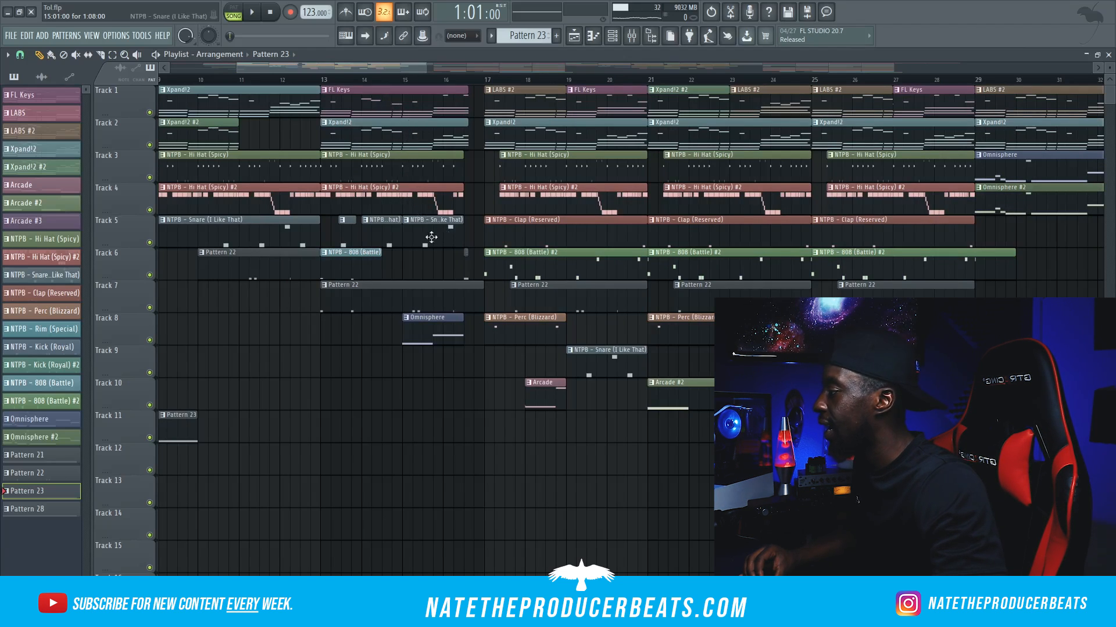
{"action": "scroll", "coordinate": [396, 241], "scroll_direction": "up", "scroll_amount": 2, "text": "ctrl"}
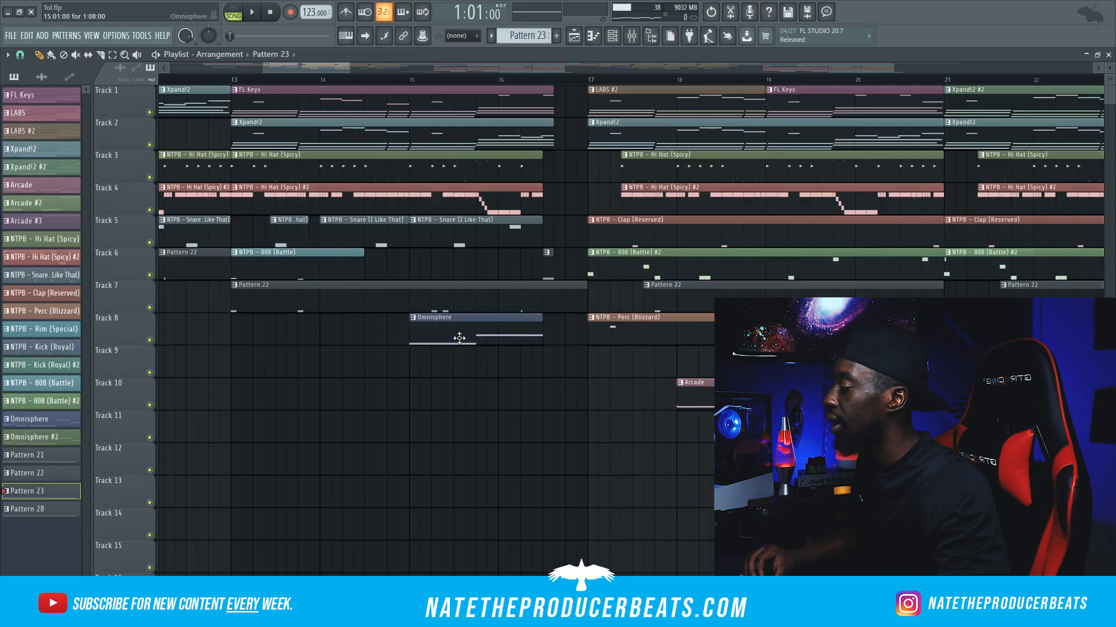
{"action": "scroll", "coordinate": [495, 340], "scroll_direction": "down", "scroll_amount": 2}
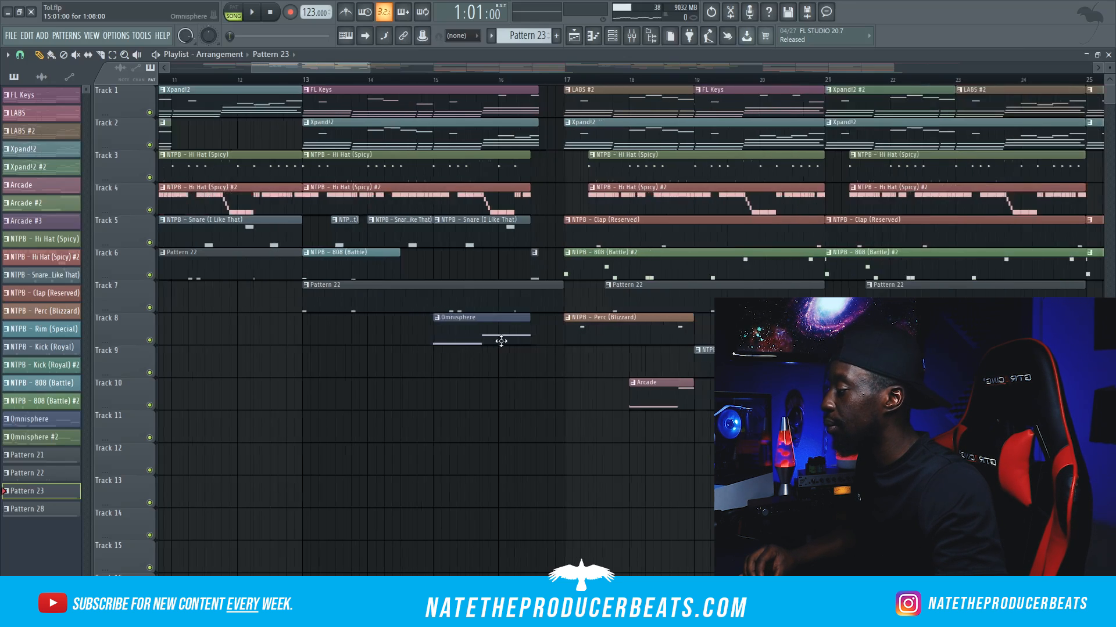
{"action": "scroll", "coordinate": [564, 222], "scroll_direction": "up", "scroll_amount": 3}
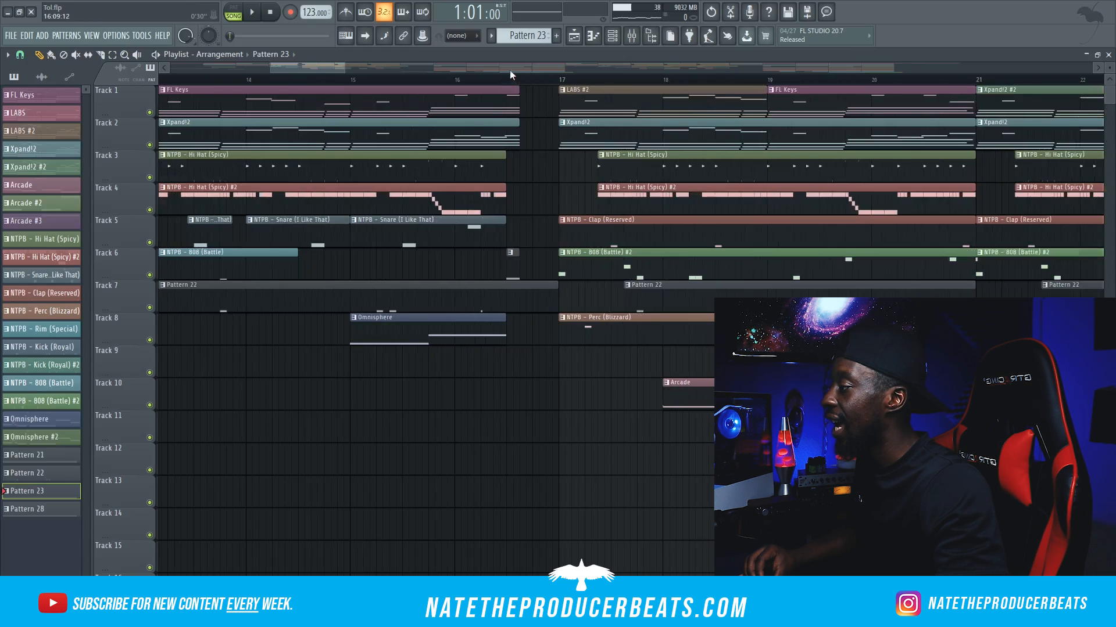
{"action": "scroll", "coordinate": [510, 70], "scroll_direction": "right", "scroll_amount": 3}
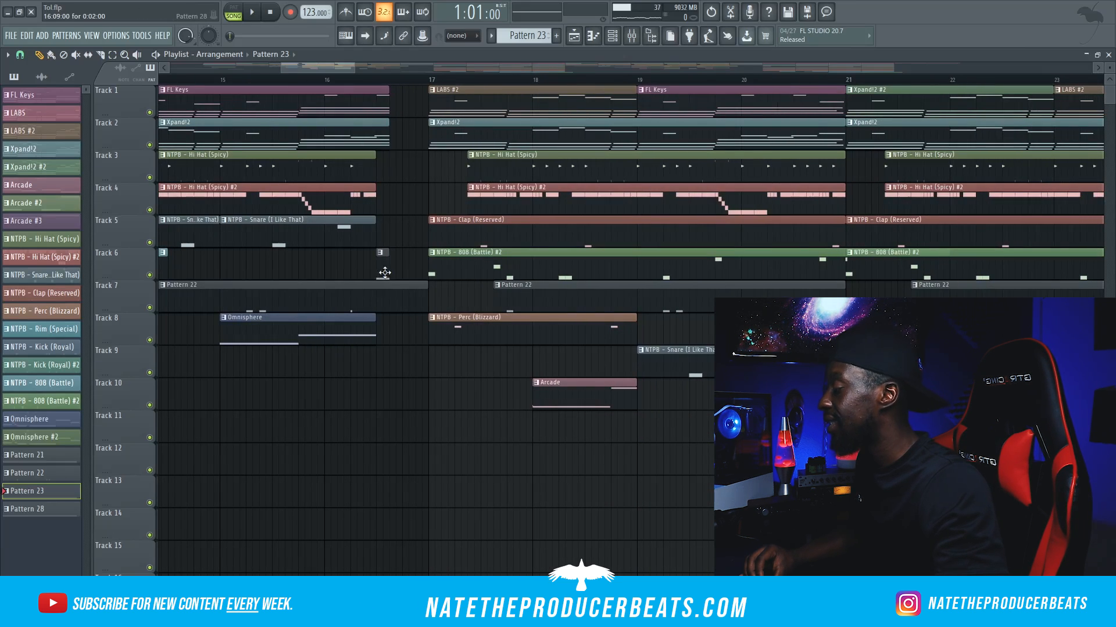
{"action": "left_click", "coordinate": [77, 511]}
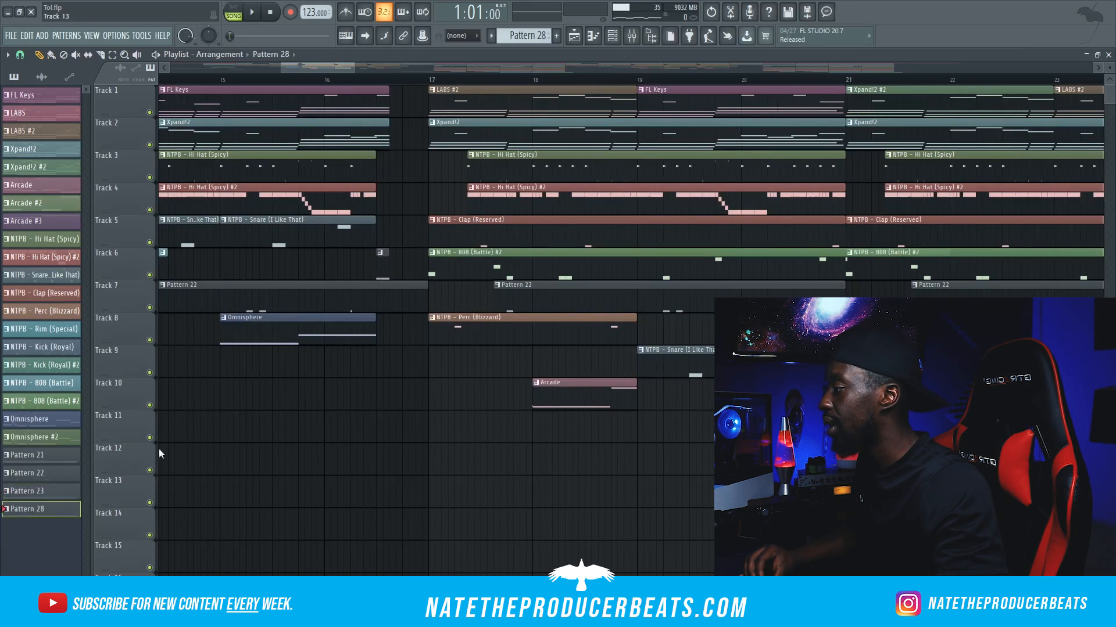
Inspect the Fruity Reeverb 2 and PanCake2 effects on mixer Insert 16.
{"action": "left_click", "coordinate": [616, 37]}
{"action": "left_click", "coordinate": [612, 36]}
{"action": "left_click", "coordinate": [631, 36]}
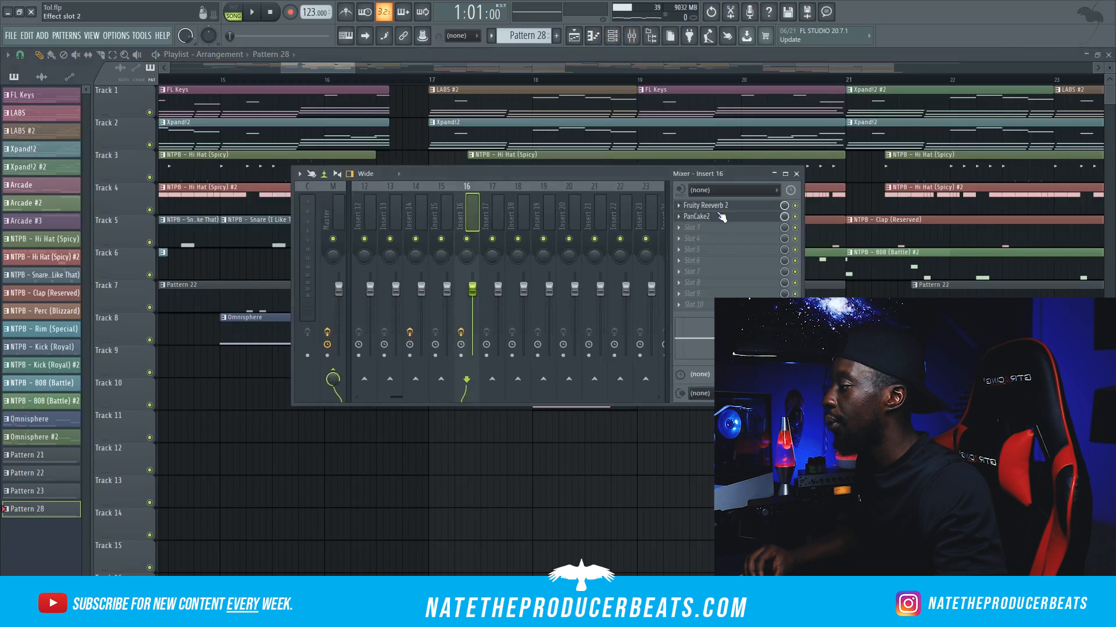
{"action": "left_click", "coordinate": [723, 207]}
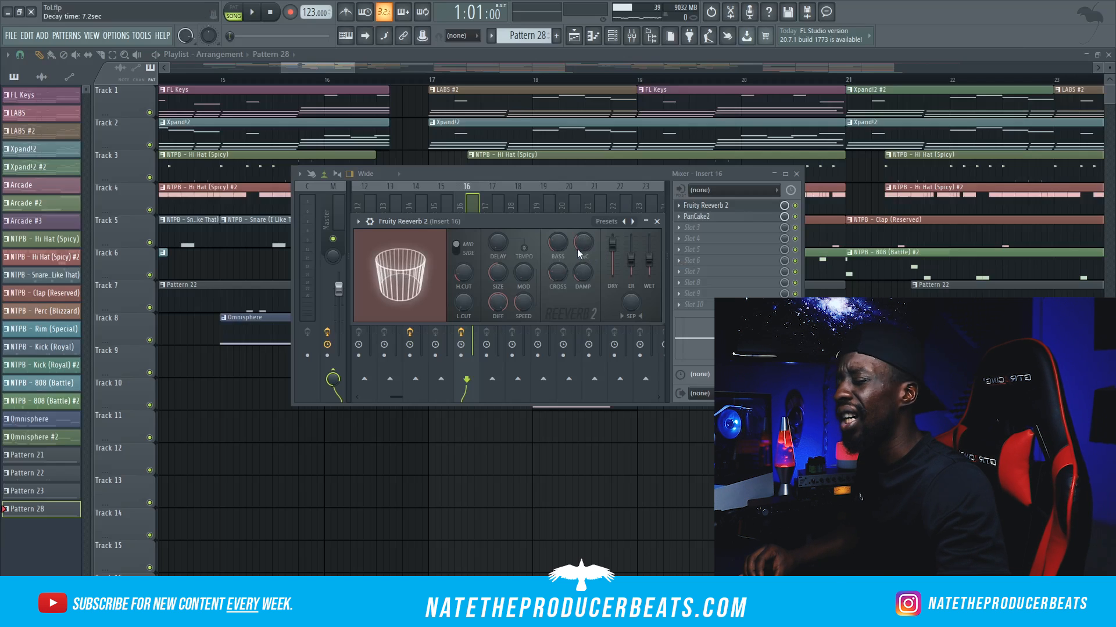
{"action": "left_click", "coordinate": [736, 219]}
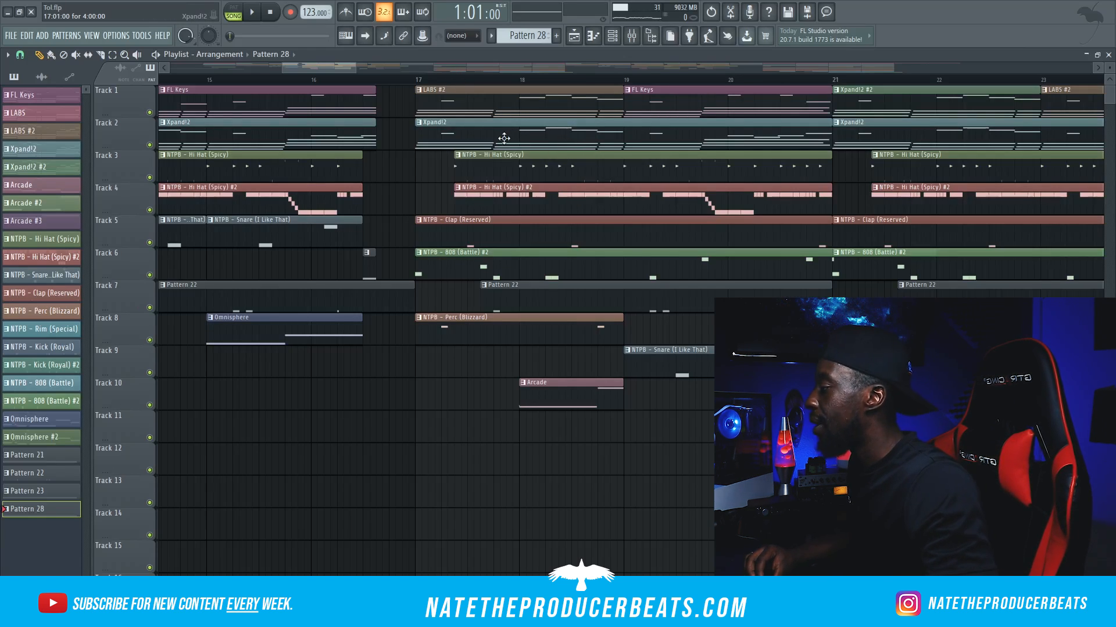
Examine the playlist clips in the section from bar 17 to bar 29 across Tracks 1 to 10.
{"action": "scroll", "coordinate": [504, 197], "scroll_direction": "up", "scroll_amount": 1, "text": "ctrl"}
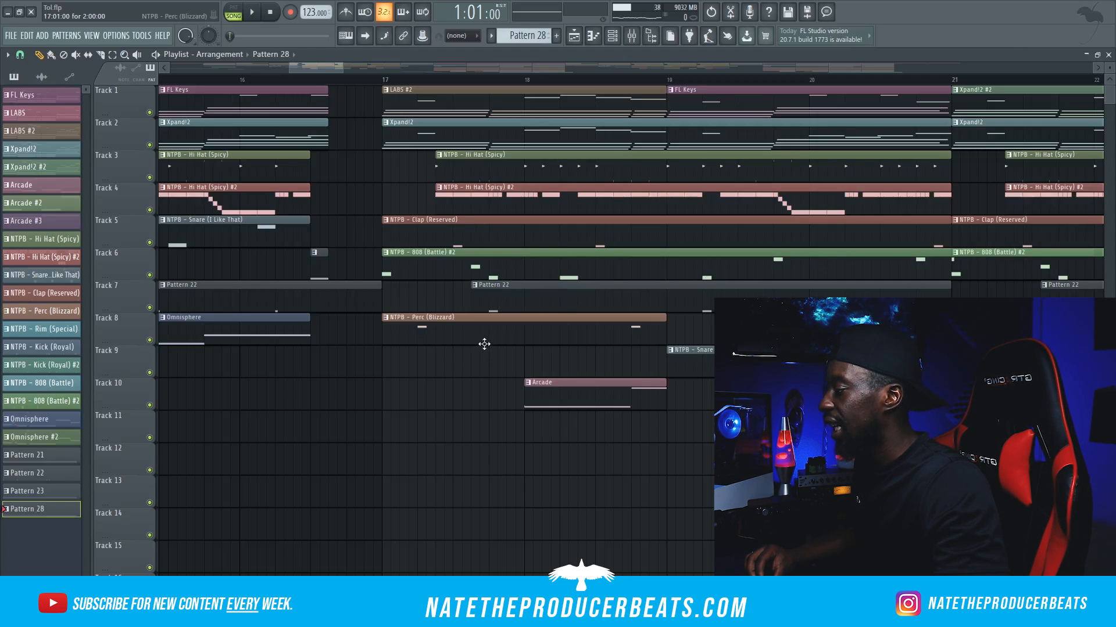
{"action": "scroll", "coordinate": [599, 403], "scroll_direction": "down", "scroll_amount": 1}
{"action": "scroll", "coordinate": [599, 403], "scroll_direction": "down", "scroll_amount": 2, "text": "ctrl"}
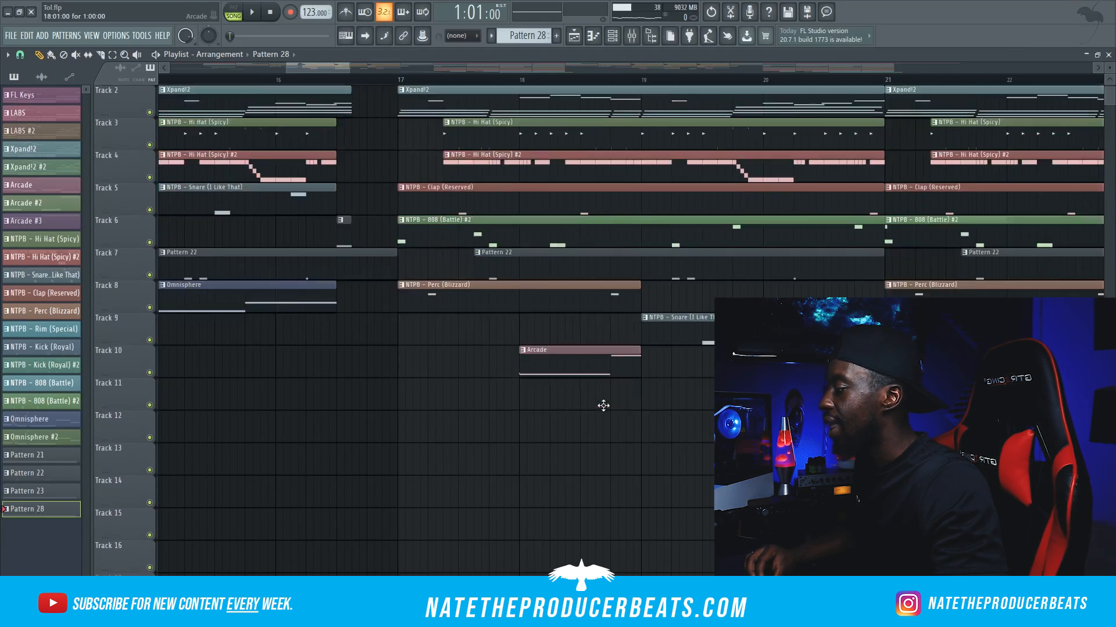
{"action": "scroll", "coordinate": [611, 370], "scroll_direction": "up", "scroll_amount": 1}
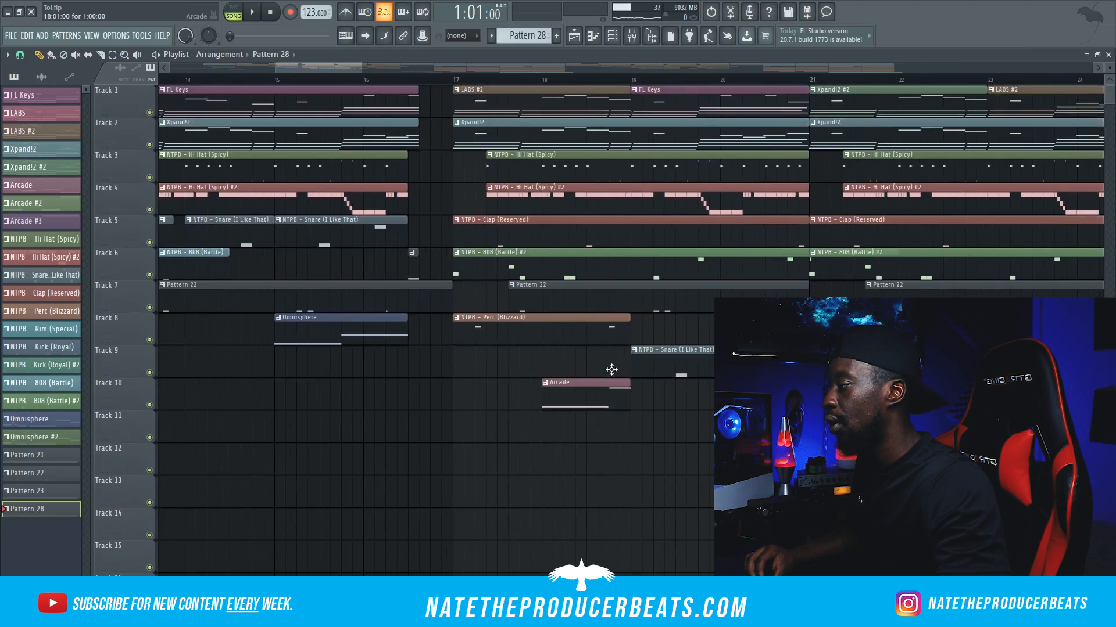
{"action": "scroll", "coordinate": [611, 369], "scroll_direction": "down", "scroll_amount": 1, "text": "ctrl"}
{"action": "left_click_drag", "start_coordinate": [349, 68], "coordinate": [366, 68]}
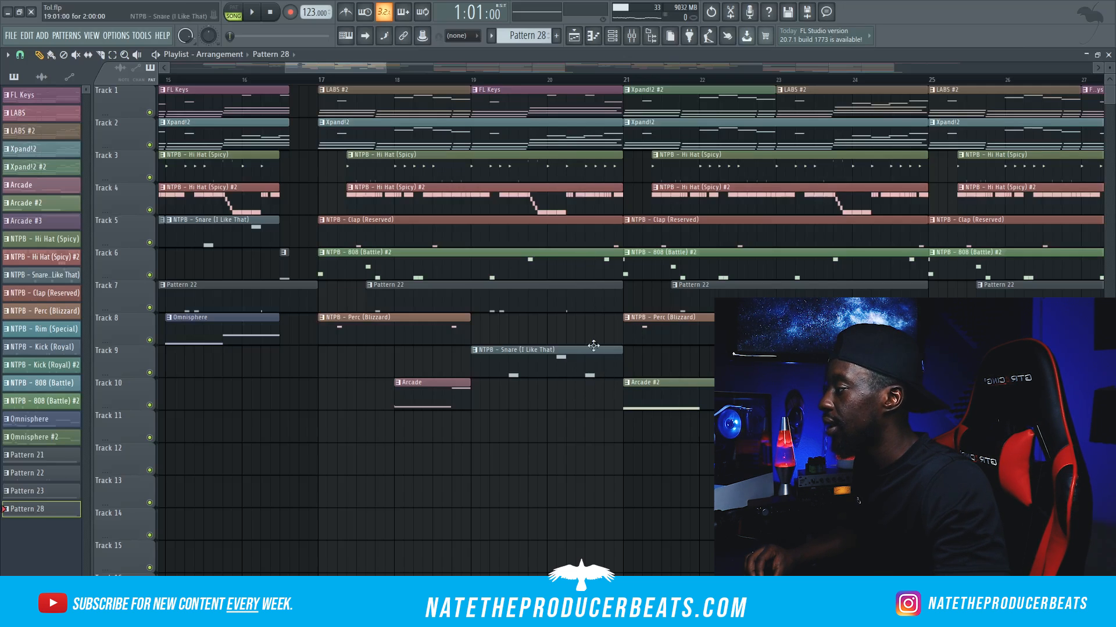
{"action": "scroll", "coordinate": [551, 62], "scroll_direction": "right", "scroll_amount": 5}
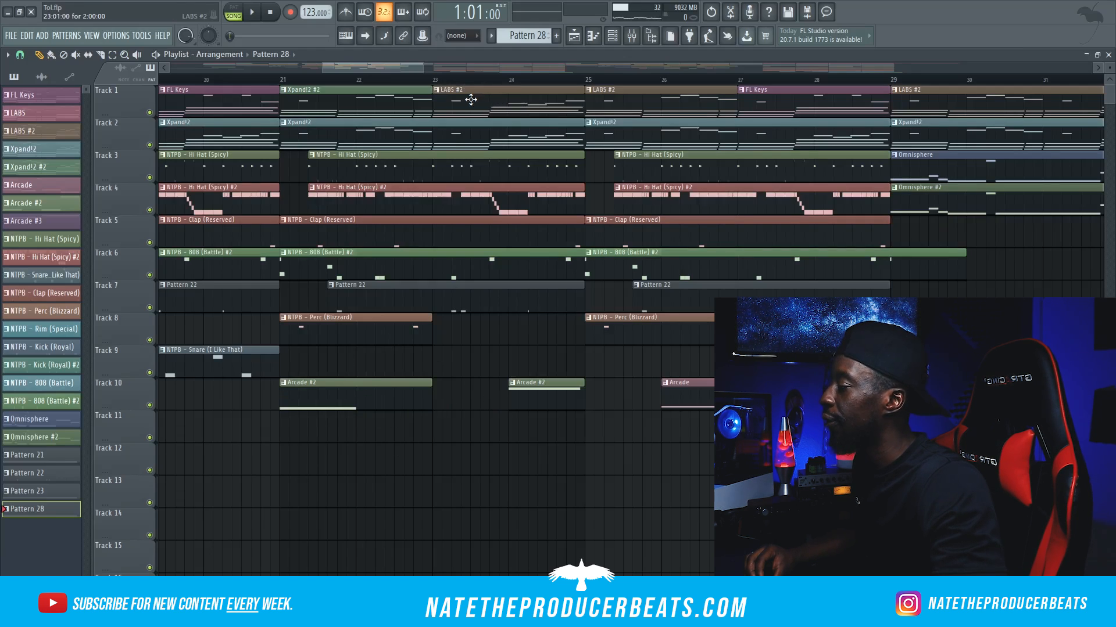
{"action": "scroll", "coordinate": [392, 65], "scroll_direction": "right", "scroll_amount": 2}
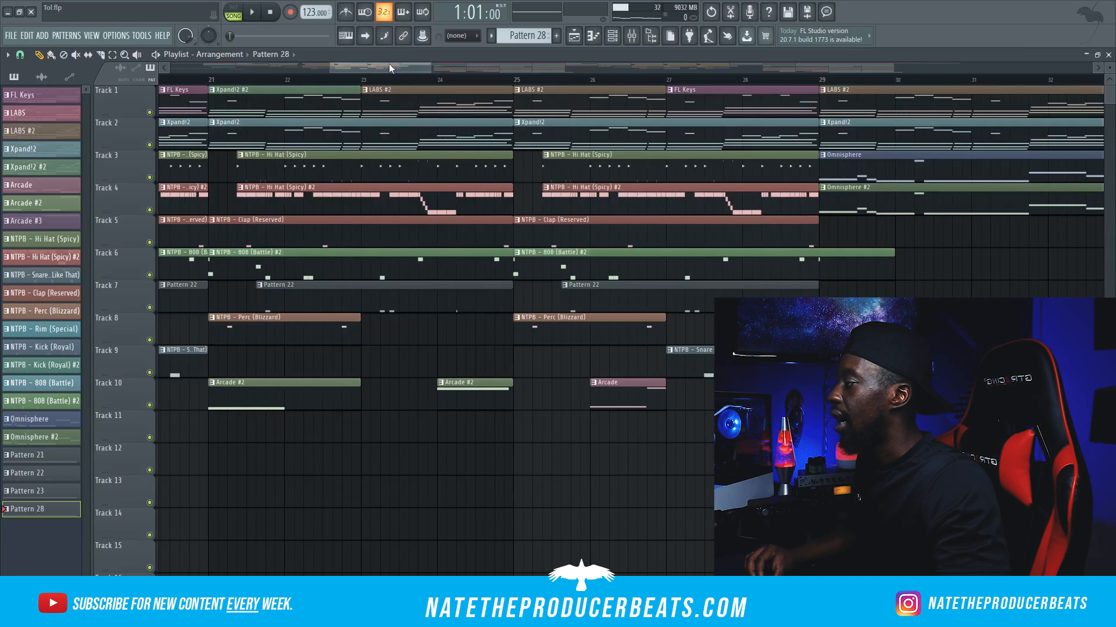
{"action": "scroll", "coordinate": [388, 64], "scroll_direction": "right", "scroll_amount": 5}
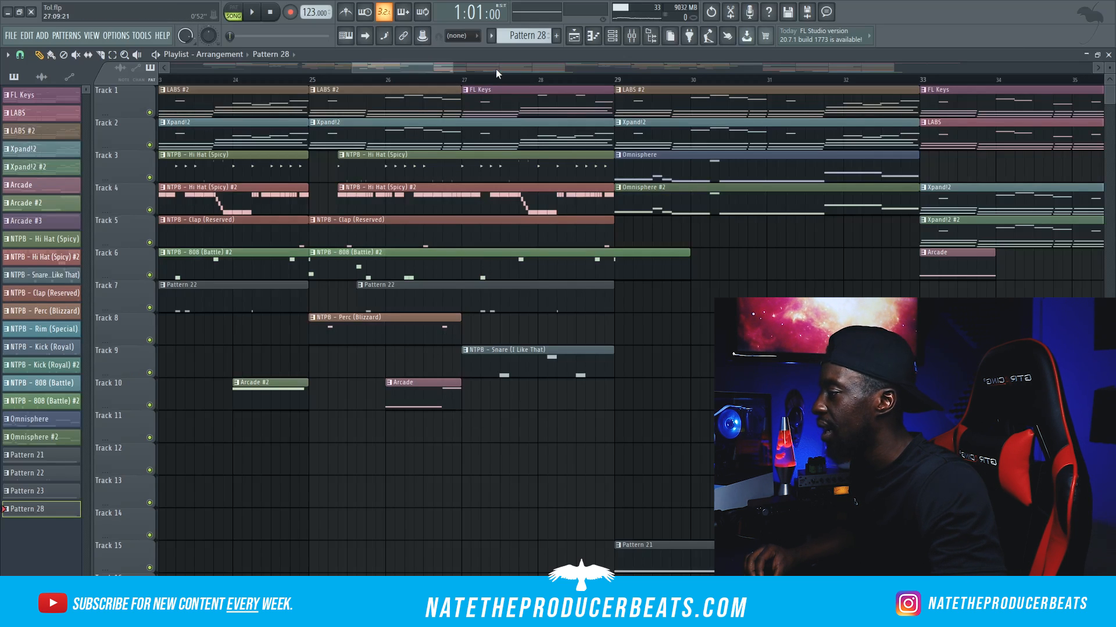
Examine the breakdown from bar 29 to bar 33, including the Omnisphere, Pattern 21 and Pattern 23 clips.
{"action": "scroll", "coordinate": [496, 68], "scroll_direction": "right", "scroll_amount": 10}
{"action": "scroll", "coordinate": [500, 66], "scroll_direction": "left", "scroll_amount": 6}
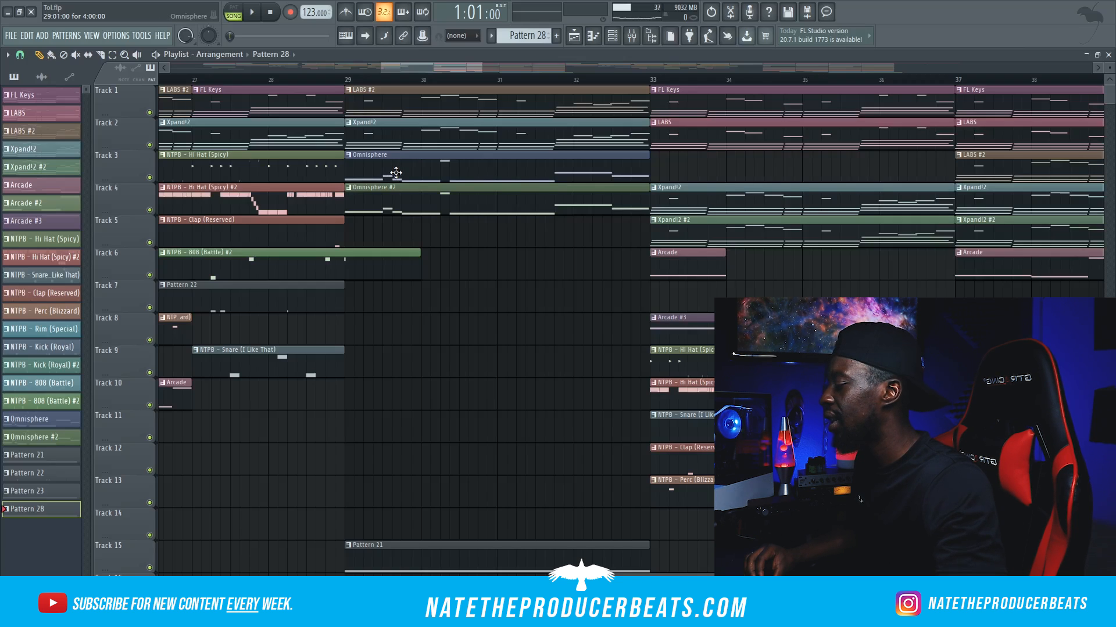
{"action": "scroll", "coordinate": [451, 286], "scroll_direction": "down", "scroll_amount": 3}
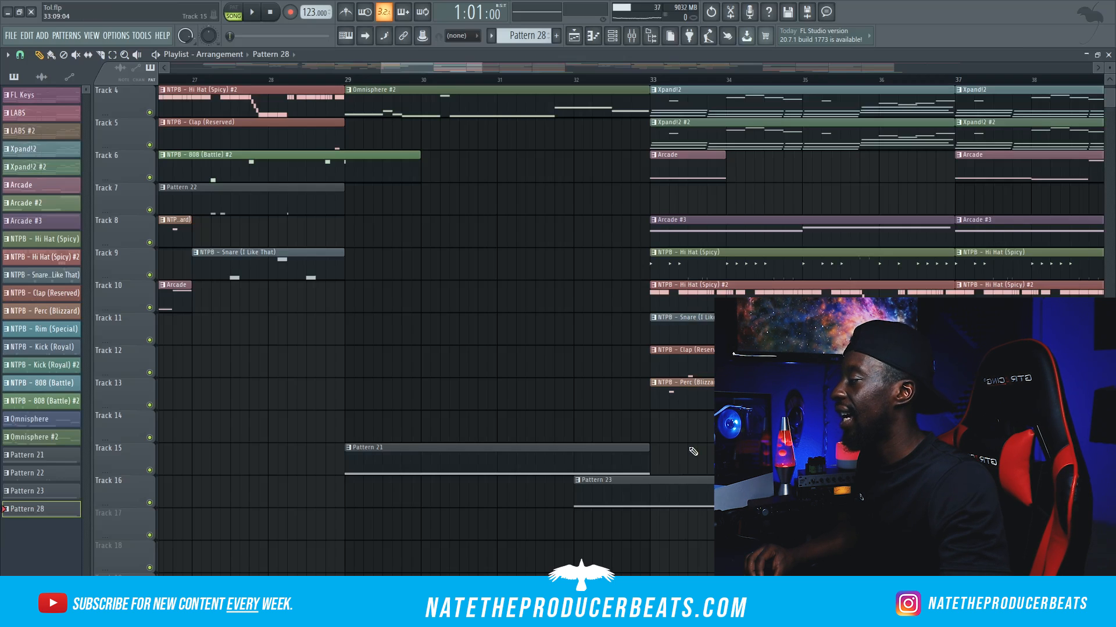
{"action": "scroll", "coordinate": [694, 451], "scroll_direction": "up", "scroll_amount": 1}
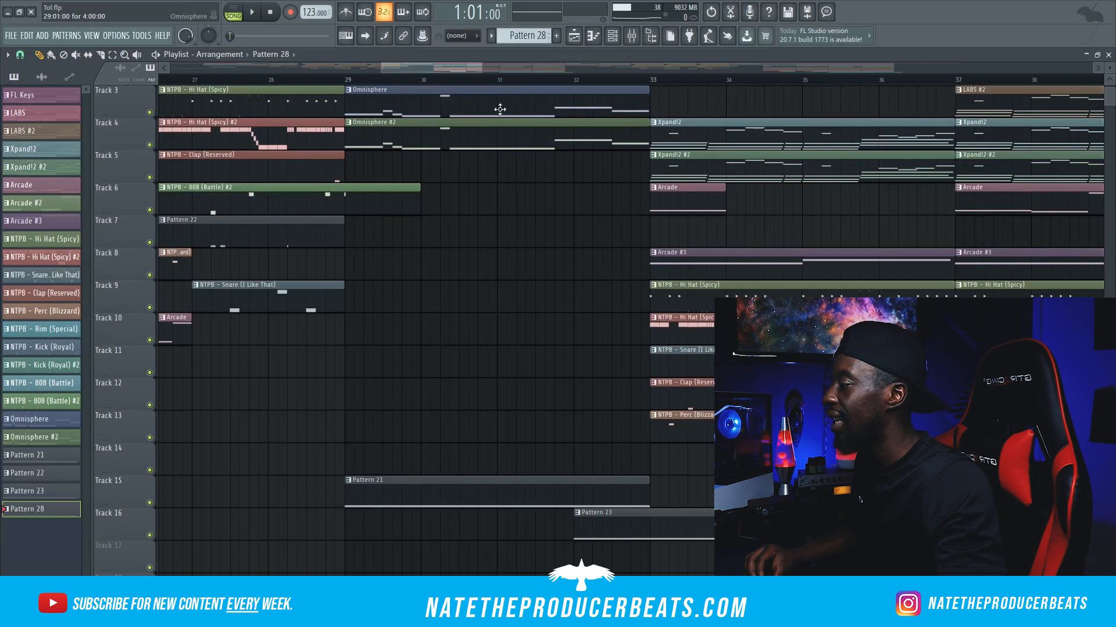
{"action": "scroll", "coordinate": [560, 334], "scroll_direction": "down", "scroll_amount": 5}
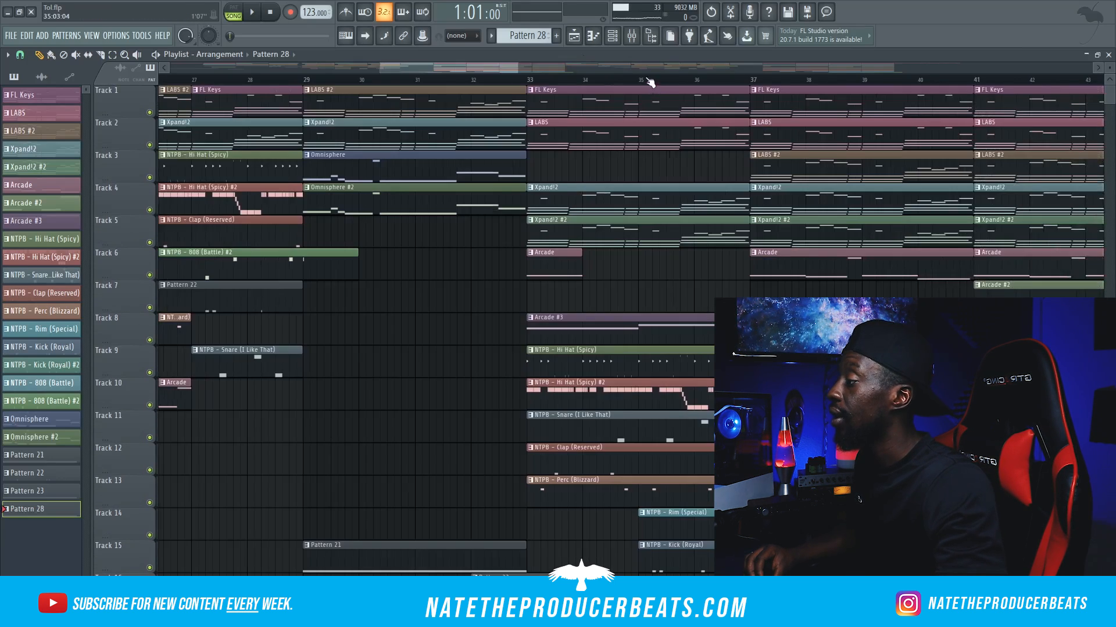
{"action": "left_click_drag", "start_coordinate": [667, 65], "coordinate": [682, 61]}
Examine the layered melody, drum and 808 clips from bar 33 to bar 49, and view the whole arrangement.
{"action": "scroll", "coordinate": [407, 102], "scroll_direction": "down", "scroll_amount": 3}
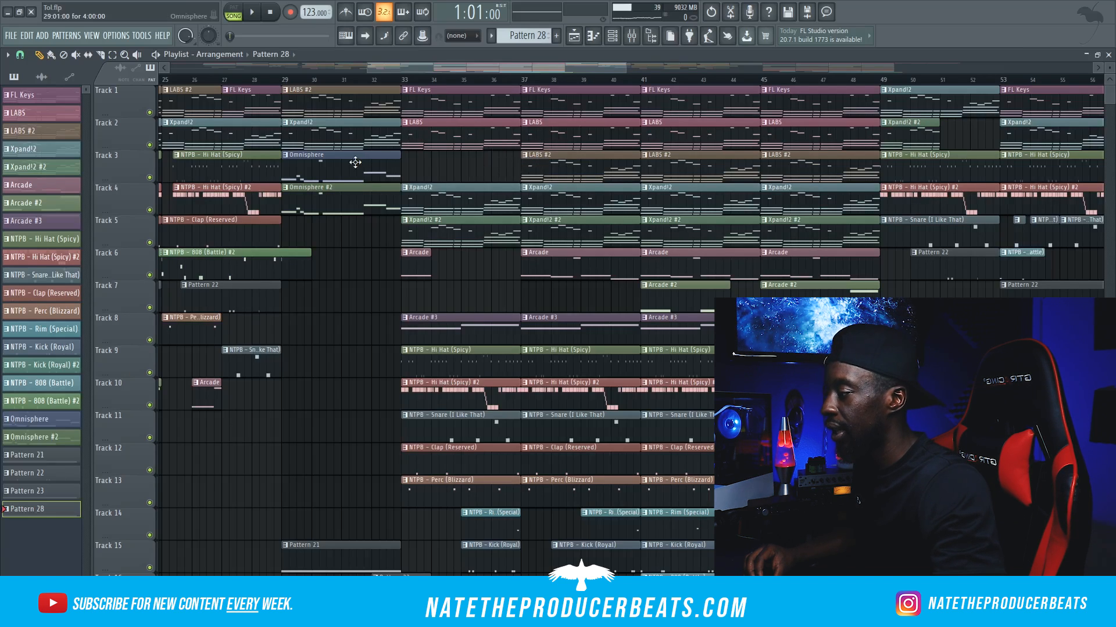
{"action": "scroll", "coordinate": [751, 204], "scroll_direction": "down", "scroll_amount": 1}
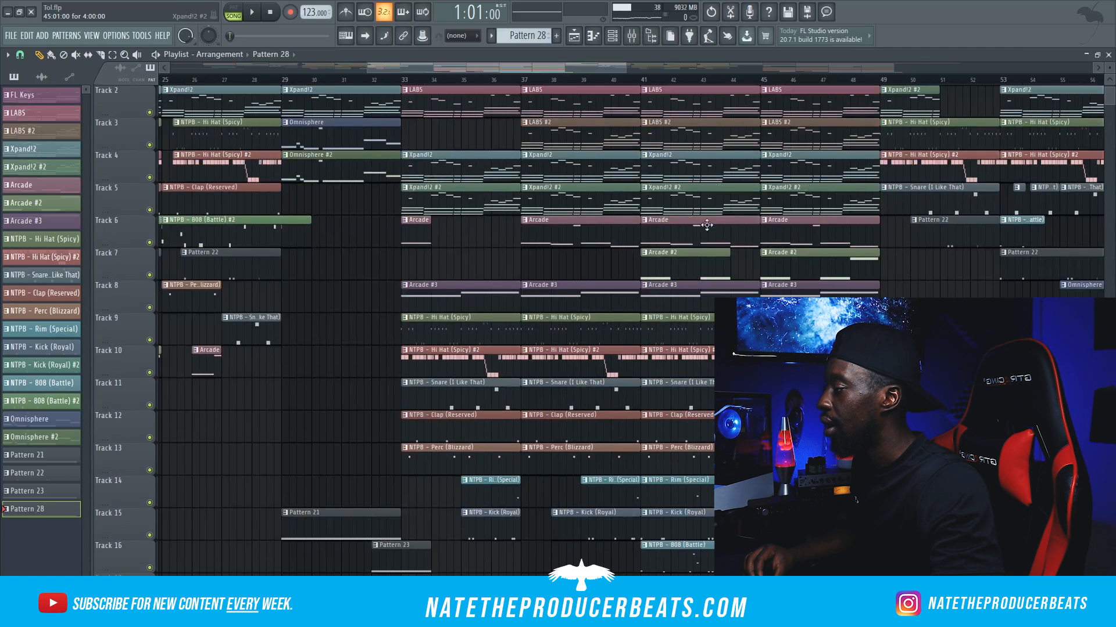
{"action": "scroll", "coordinate": [706, 215], "scroll_direction": "down", "scroll_amount": 1}
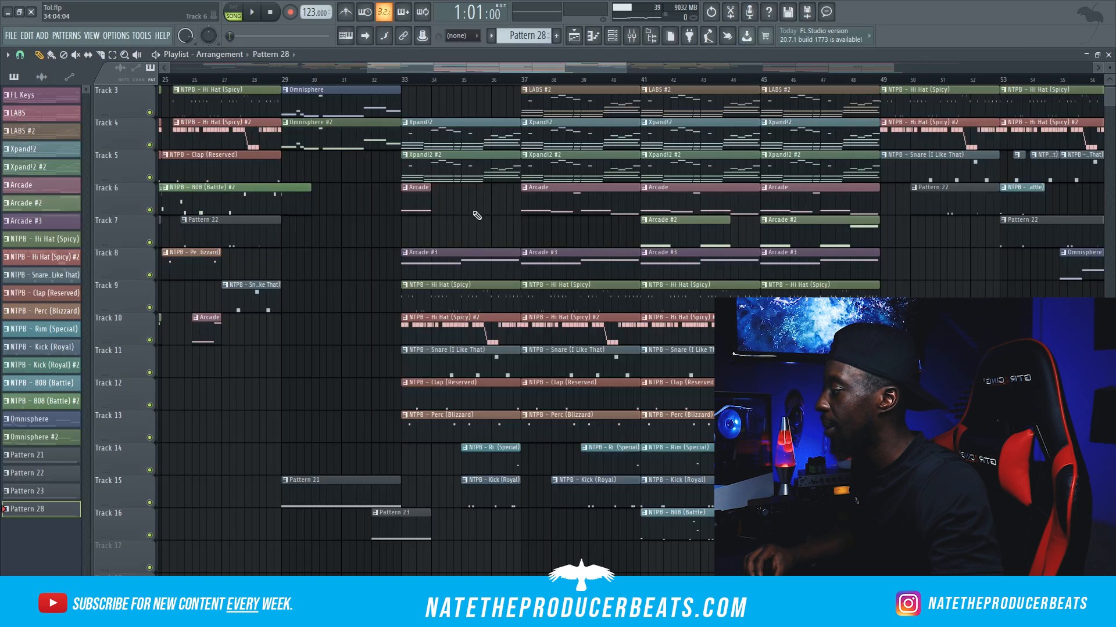
{"action": "scroll", "coordinate": [578, 209], "scroll_direction": "down", "scroll_amount": 1}
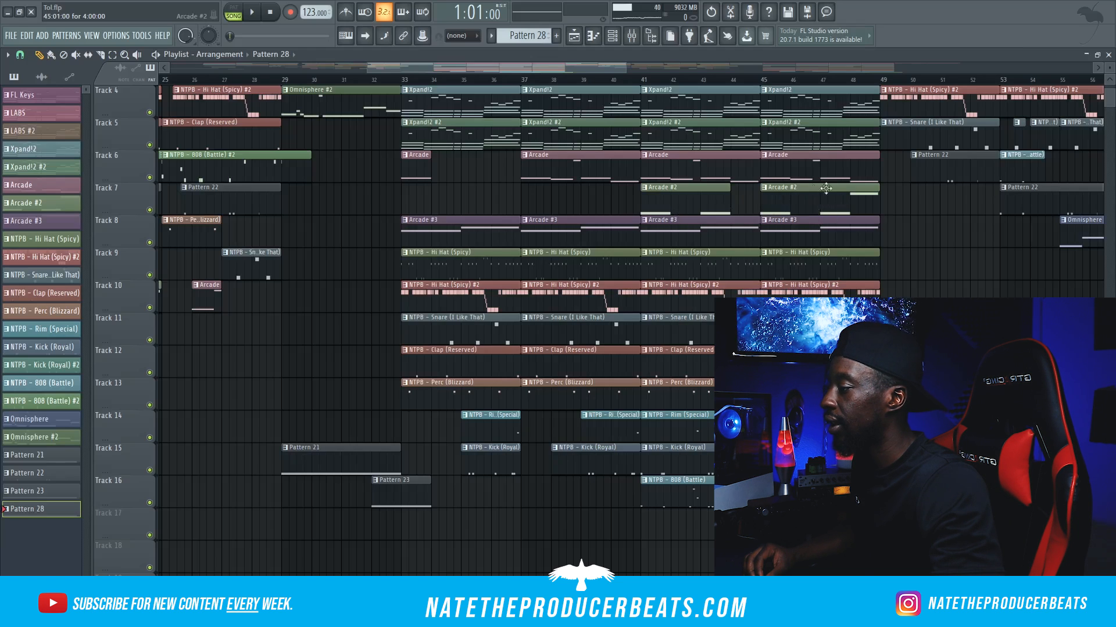
{"action": "scroll", "coordinate": [633, 198], "scroll_direction": "down", "scroll_amount": 1}
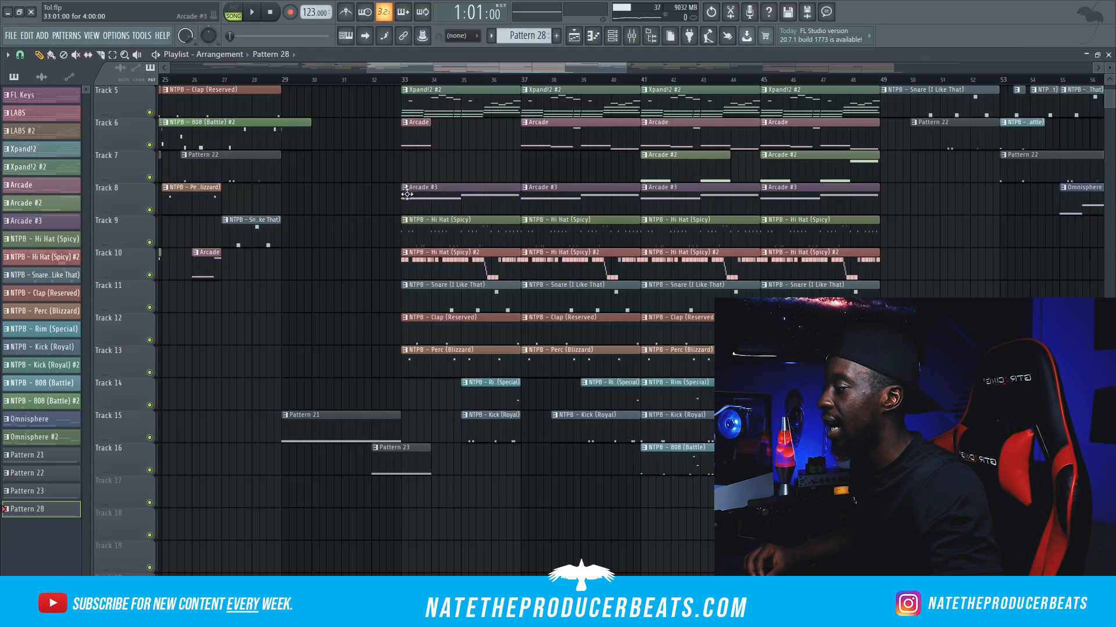
{"action": "scroll", "coordinate": [407, 200], "scroll_direction": "down", "scroll_amount": 1}
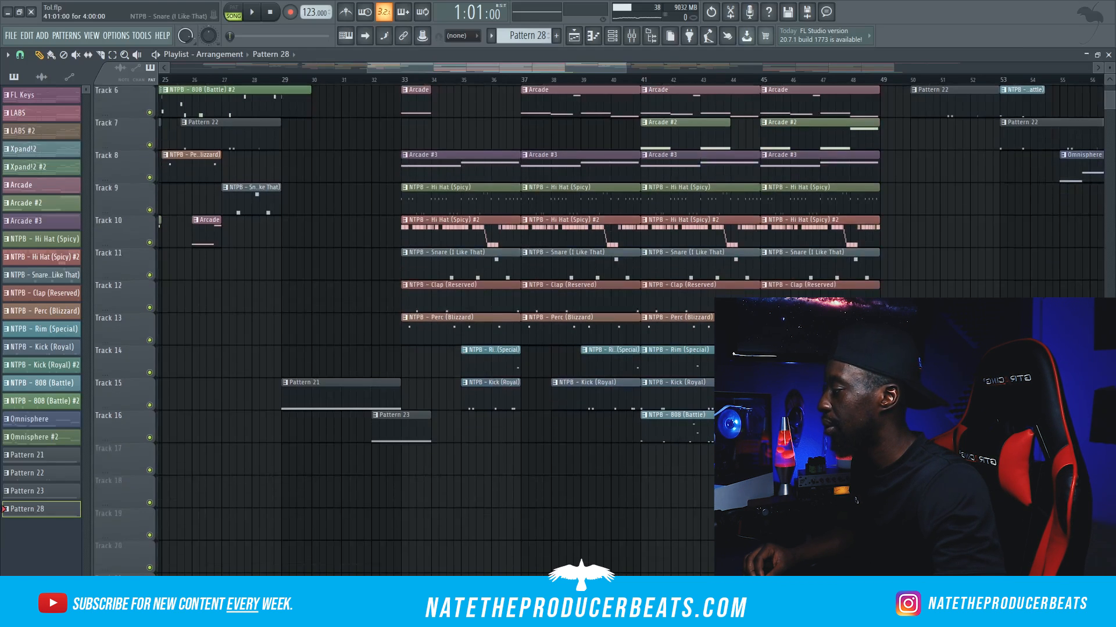
{"action": "scroll", "coordinate": [581, 244], "scroll_direction": "down", "scroll_amount": 1}
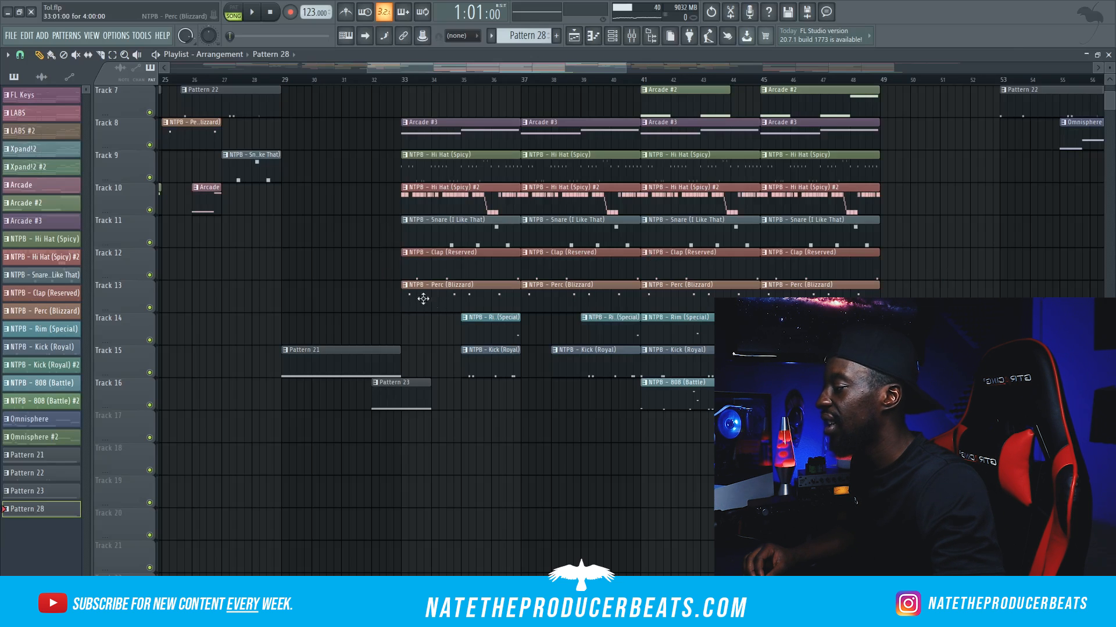
{"action": "scroll", "coordinate": [384, 282], "scroll_direction": "down", "scroll_amount": 1}
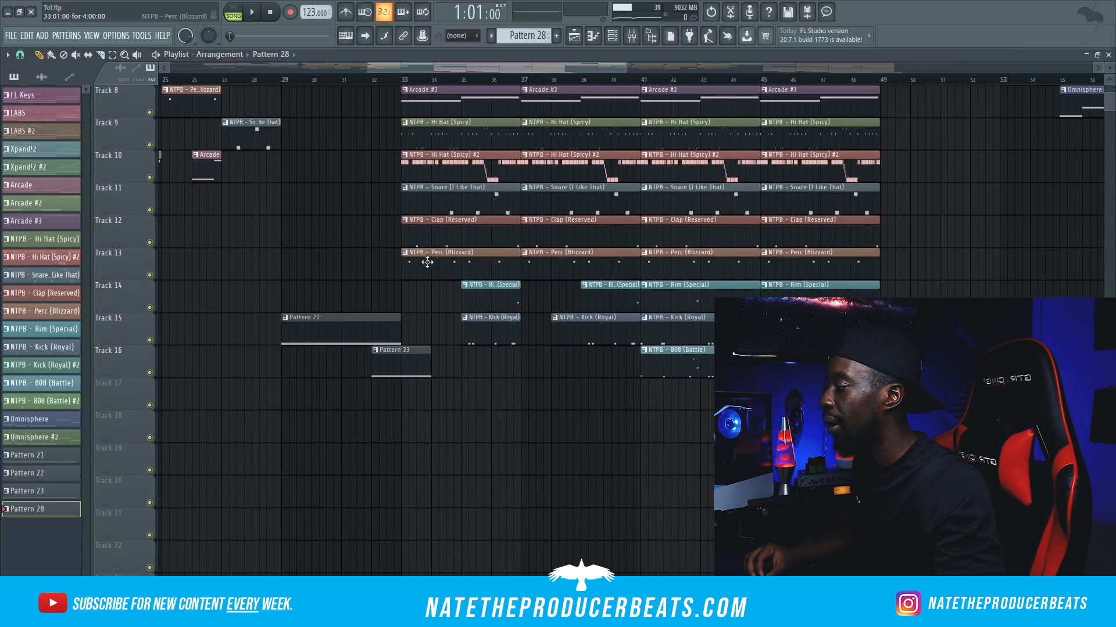
{"action": "scroll", "coordinate": [802, 277], "scroll_direction": "down", "scroll_amount": 1}
{"action": "scroll", "coordinate": [549, 312], "scroll_direction": "up", "scroll_amount": 2}
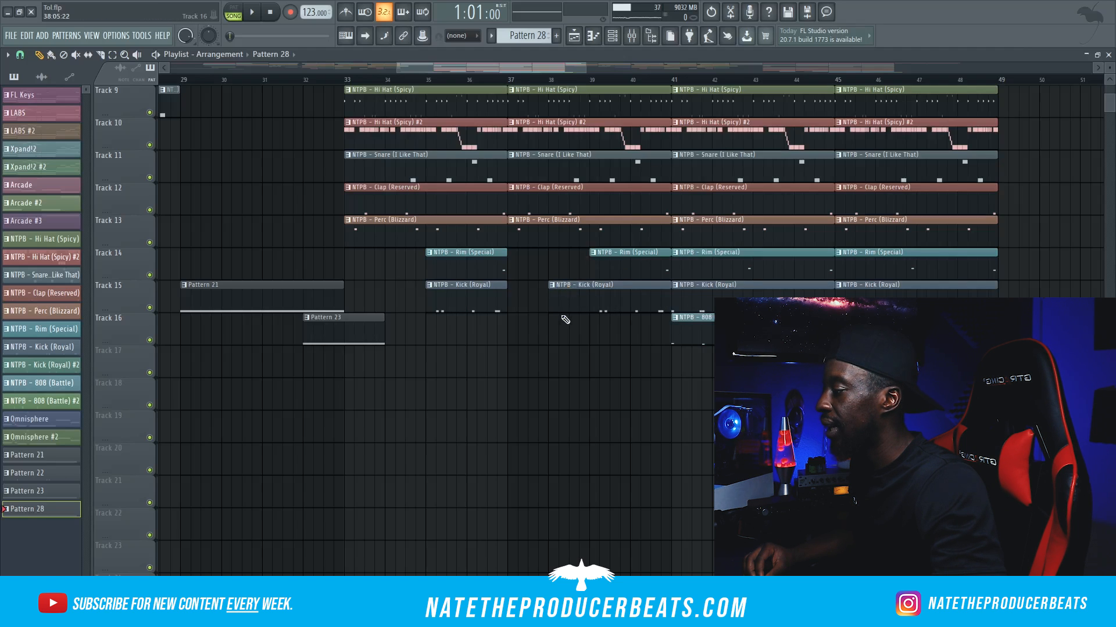
{"action": "left_click_drag", "start_coordinate": [534, 62], "coordinate": [580, 63]}
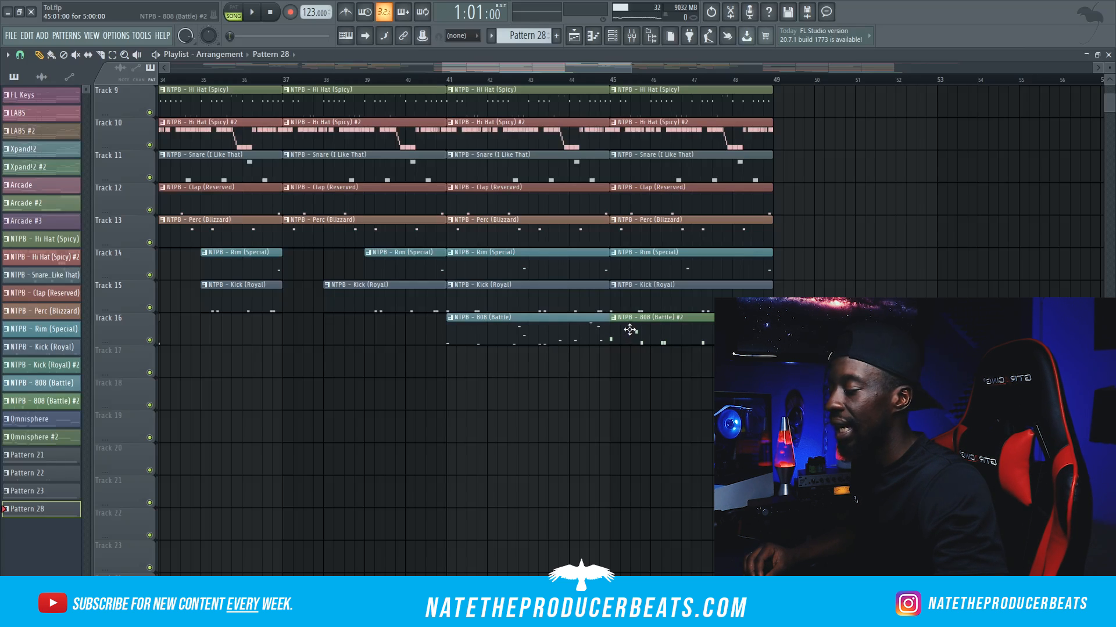
{"action": "scroll", "coordinate": [637, 330], "scroll_direction": "down", "scroll_amount": 5, "text": "ctrl"}
{"action": "scroll", "coordinate": [638, 329], "scroll_direction": "up", "scroll_amount": 4}
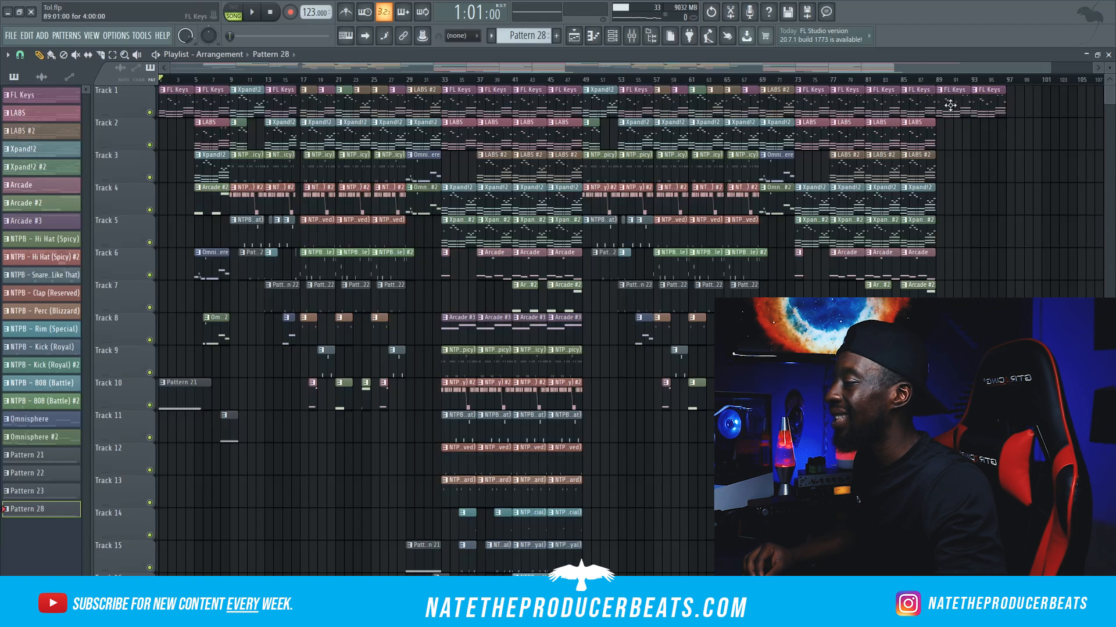
Inspect Ozone 8 on the mixer's Master track and its Brighten Overall Mix preset, and close the preset manager.
{"action": "left_click", "coordinate": [632, 35]}
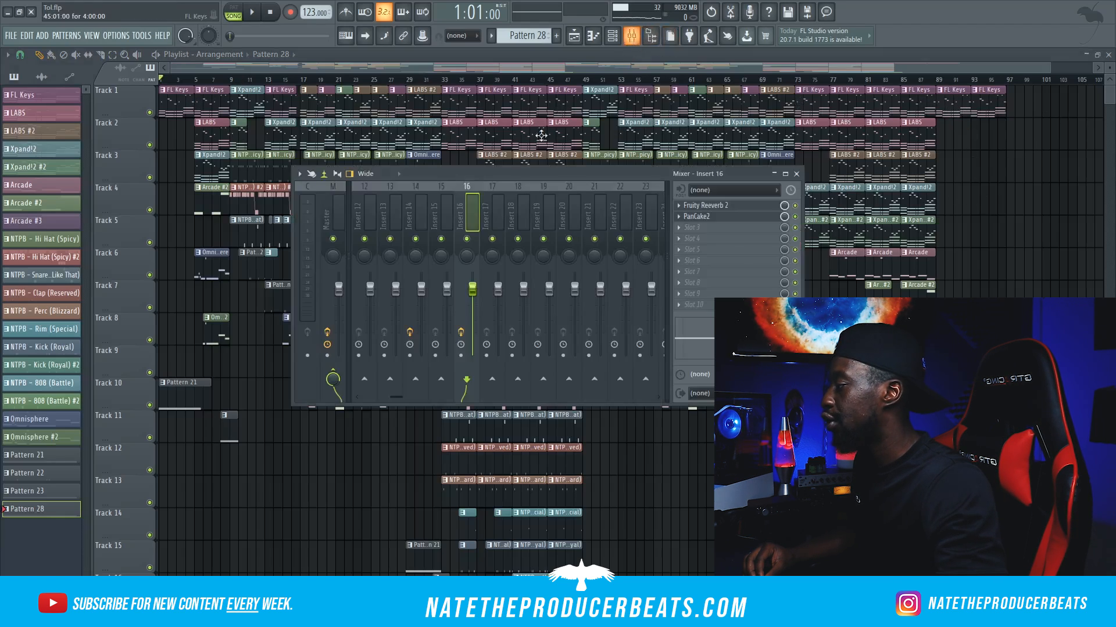
{"action": "left_click", "coordinate": [329, 204]}
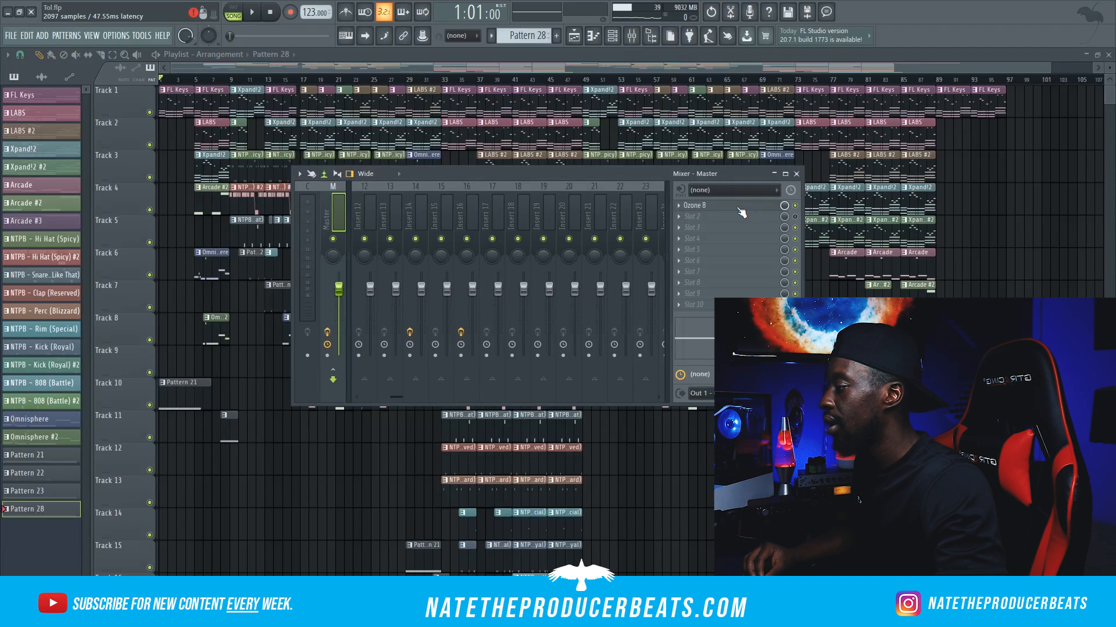
{"action": "left_click", "coordinate": [737, 205]}
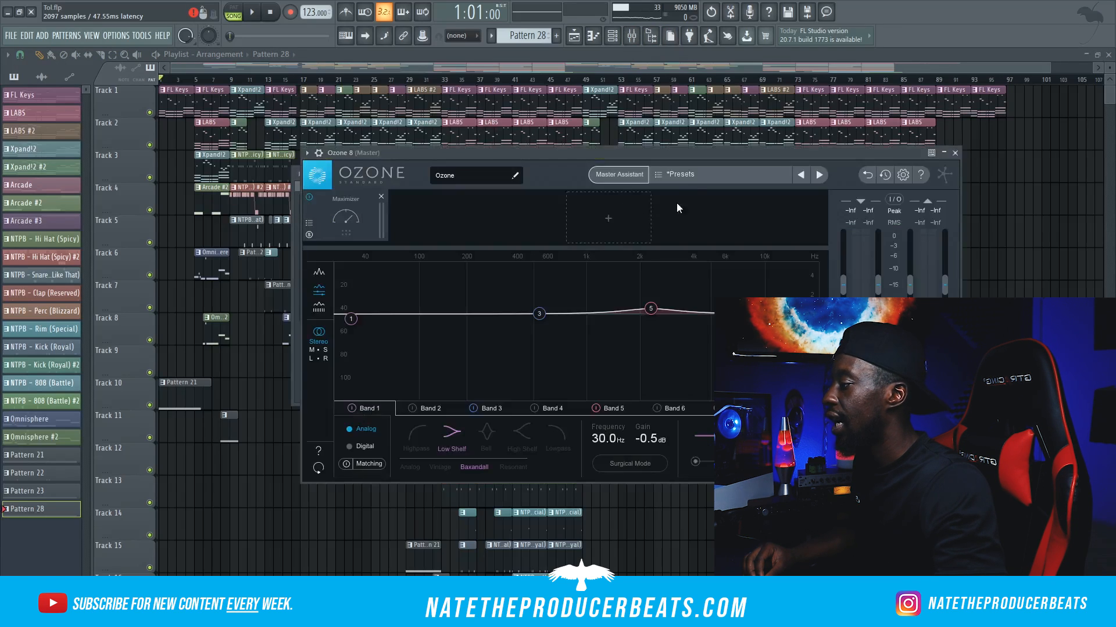
{"action": "left_click", "coordinate": [705, 177]}
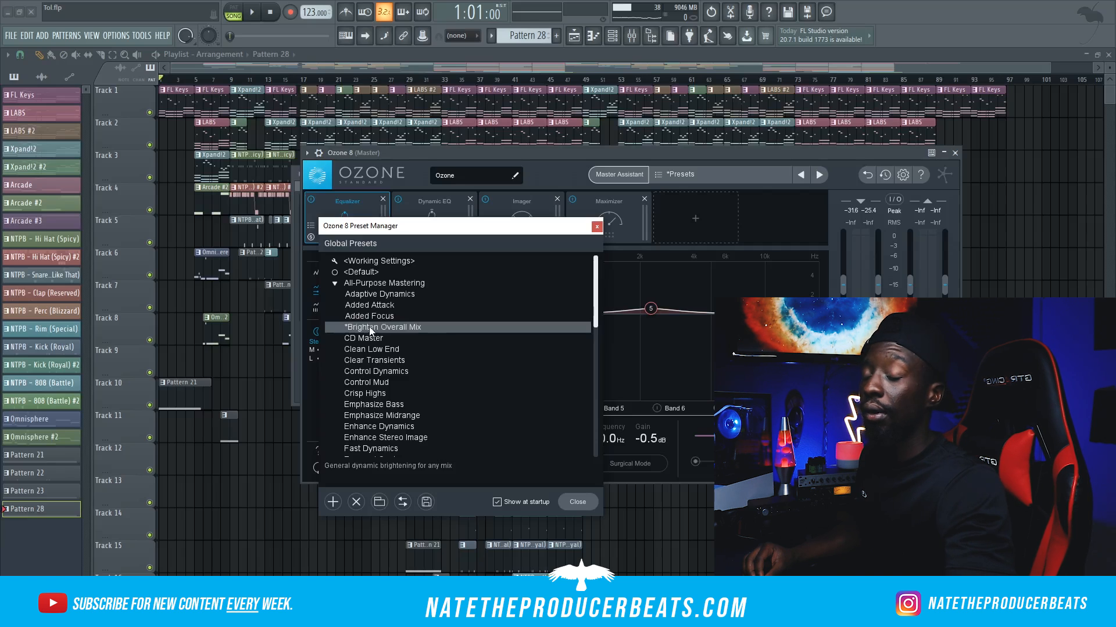
{"action": "left_click", "coordinate": [662, 217]}
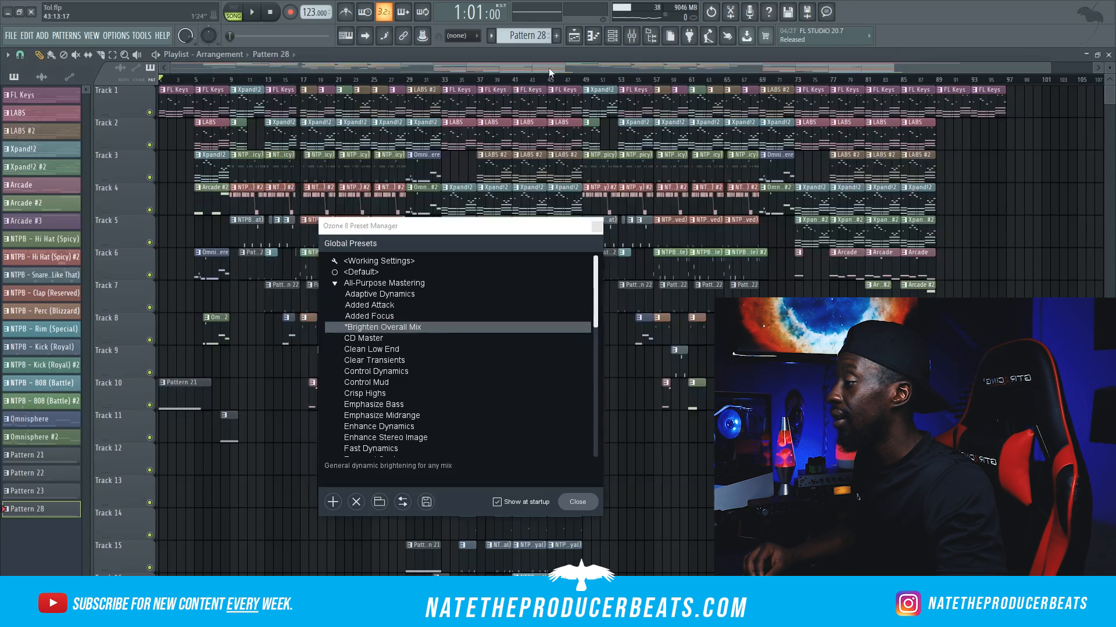
{"action": "left_click", "coordinate": [571, 505]}
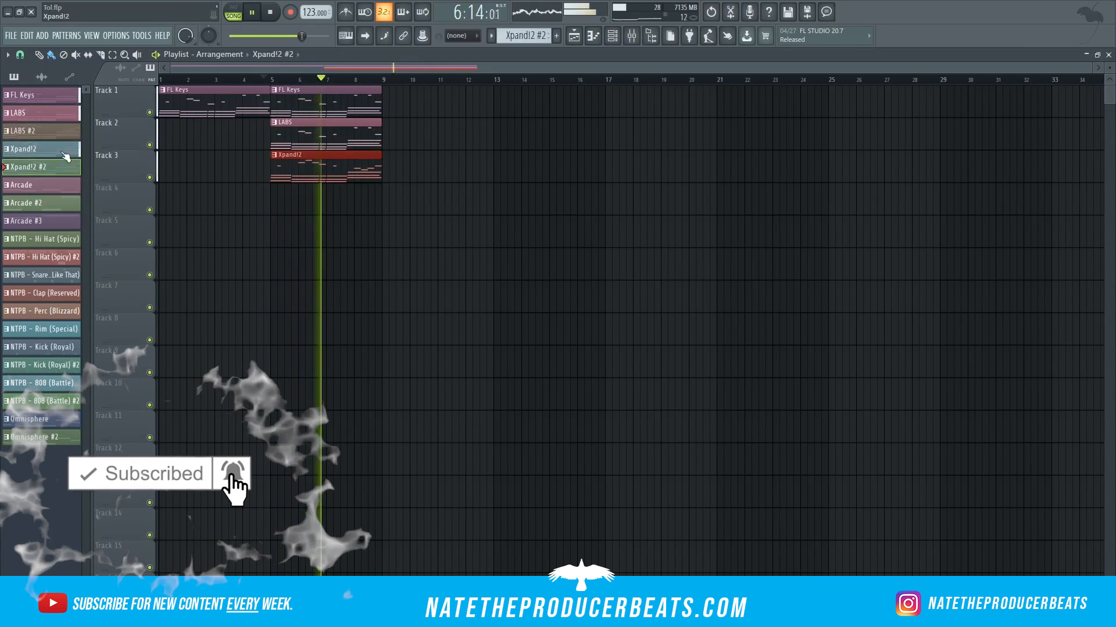
Place an Xpand!2 clip at bar 9 on Track 1 and move the playback position there.
{"action": "left_click", "coordinate": [64, 153]}
{"action": "left_click", "coordinate": [392, 174]}
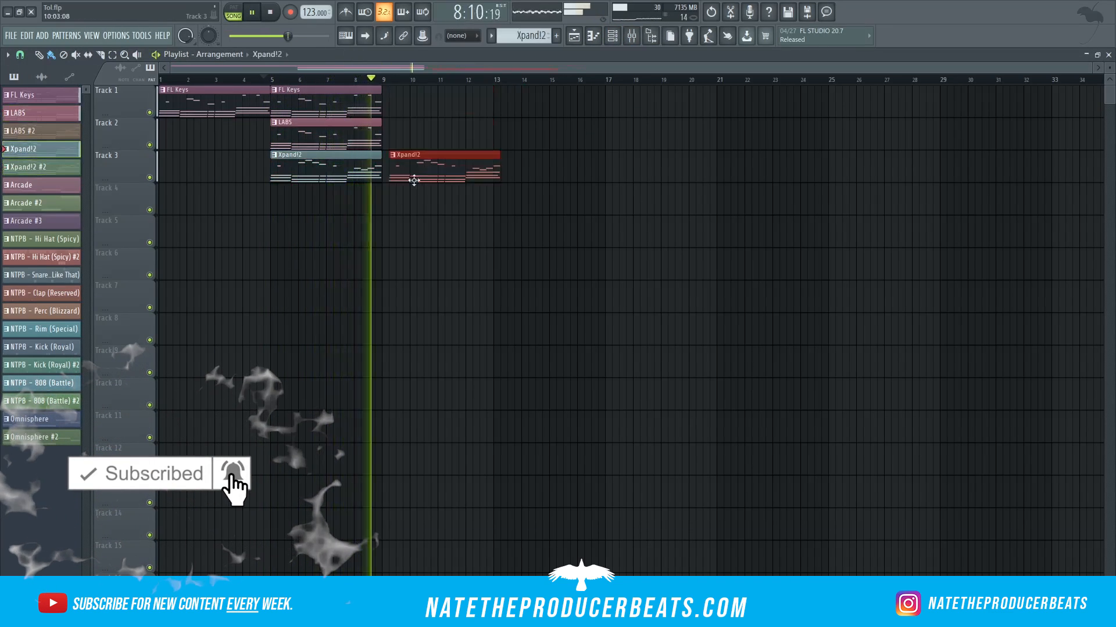
{"action": "left_click_drag", "start_coordinate": [413, 179], "coordinate": [406, 90]}
{"action": "left_click", "coordinate": [376, 80]}
Place an Xpand!2 #2 clip at bar 9 on Track 2 and audition the section.
{"action": "left_click", "coordinate": [65, 185]}
{"action": "key", "text": "space"}
{"action": "left_click", "coordinate": [66, 169]}
{"action": "left_click", "coordinate": [390, 134]}
{"action": "key", "text": "F6"}
{"action": "key", "text": "F6"}
{"action": "key", "text": "space"}
Add the NTPB - Hi Hat (Spicy) clip on Track 3 and Hi Hat (Spicy) #2 on Track 4 at bar 9, and play.
{"action": "left_click_drag", "start_coordinate": [49, 240], "coordinate": [212, 204]}
{"action": "left_click", "coordinate": [49, 257]}
{"action": "key", "text": "F7"}
{"action": "key", "text": "F7"}
{"action": "left_click", "coordinate": [390, 201]}
{"action": "key", "text": "space"}
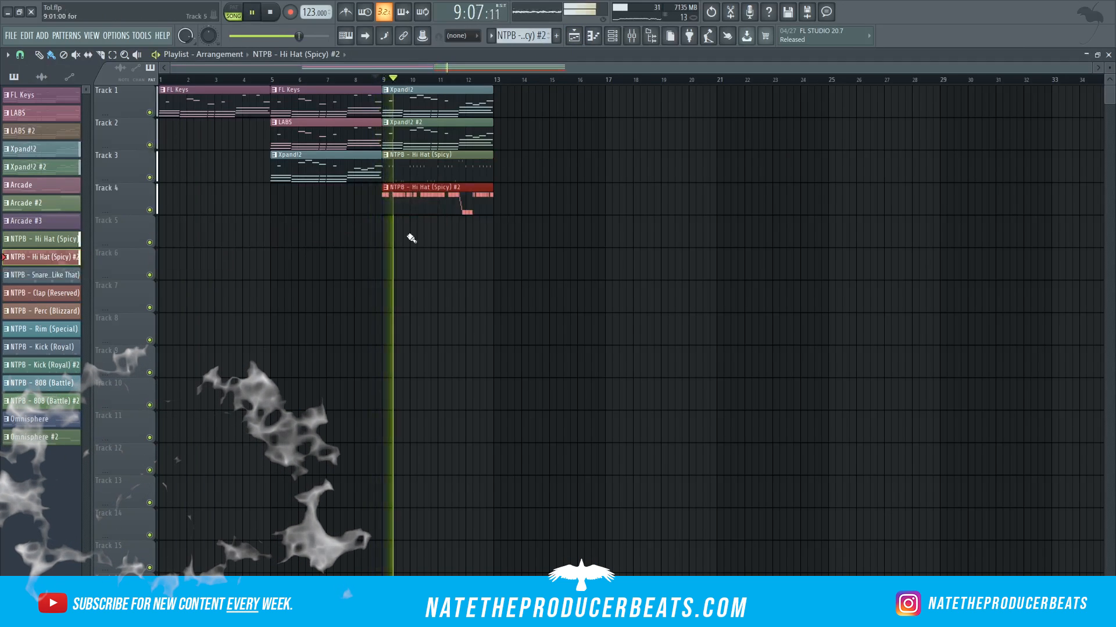
Add the NTPB - Snare (I Like That) clip on Track 5 and NTPB - Kick (Royal) on Track 6 at bar 9, and play.
{"action": "left_click", "coordinate": [49, 275]}
{"action": "left_click", "coordinate": [388, 234]}
{"action": "key", "text": "space"}
{"action": "key", "text": "space"}
{"action": "left_click_drag", "start_coordinate": [42, 347], "coordinate": [397, 268]}
{"action": "key", "text": "space"}
{"action": "key", "text": "space"}
Create a new pattern for a copy of NTPB - Kick (Royal) and reduce its bar 4 notes to one short kick on beat two.
{"action": "left_click", "coordinate": [613, 36]}
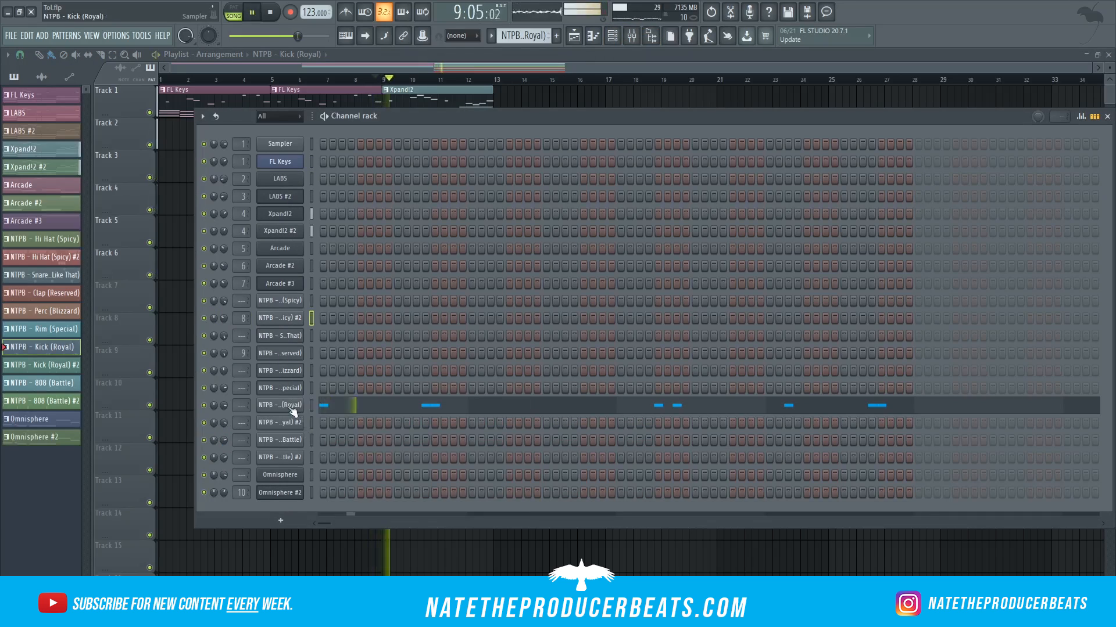
{"action": "key", "text": "F4"}
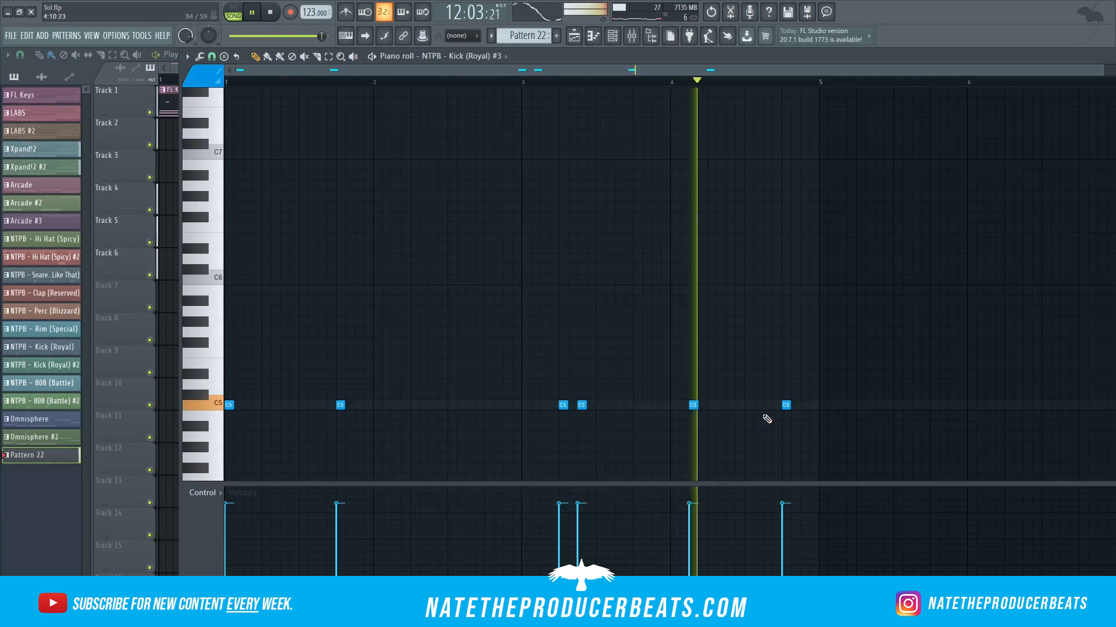
{"action": "right_click", "coordinate": [693, 405]}
{"action": "key", "text": "ctrl+m"}
{"action": "left_click", "coordinate": [712, 405]}
{"action": "left_click_drag", "start_coordinate": [715, 406], "coordinate": [780, 406]}
{"action": "right_click", "coordinate": [785, 406]}
{"action": "right_click", "coordinate": [726, 407]}
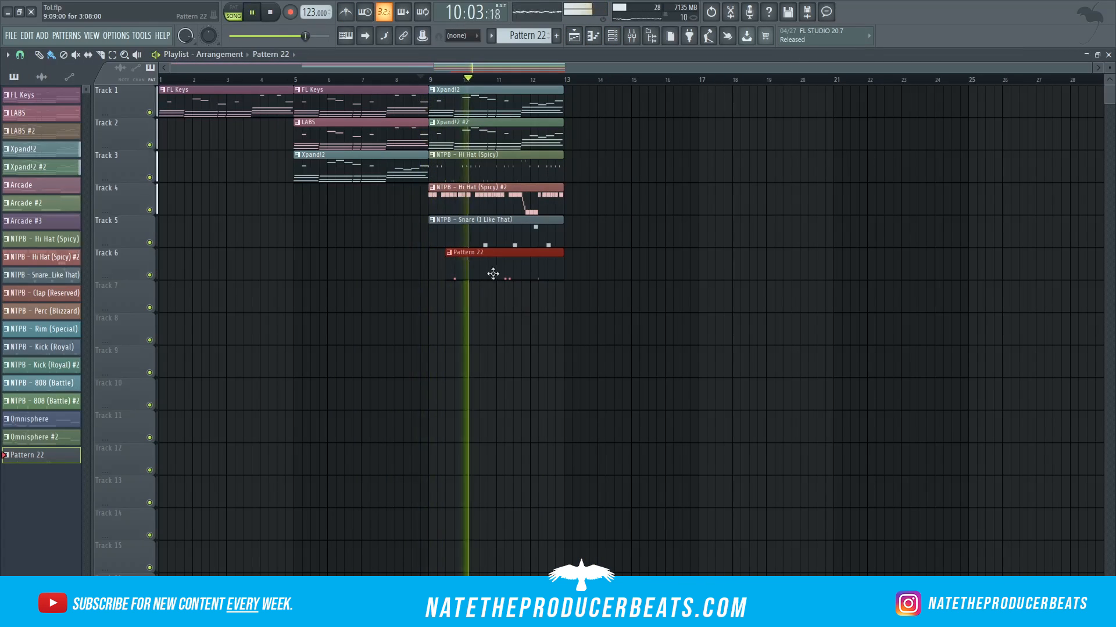
Repeat the Xpand!2, Xpand!2 #2, hi-hat and snare clips at bar 13 on Tracks 1 to 5 and place Pattern 22 on Track 7.
{"action": "left_click_drag", "start_coordinate": [513, 264], "coordinate": [615, 296]}
{"action": "left_click_drag", "start_coordinate": [572, 107], "coordinate": [708, 107]}
{"action": "left_click_drag", "start_coordinate": [578, 207], "coordinate": [615, 207]}
{"action": "left_click", "coordinate": [639, 220]}
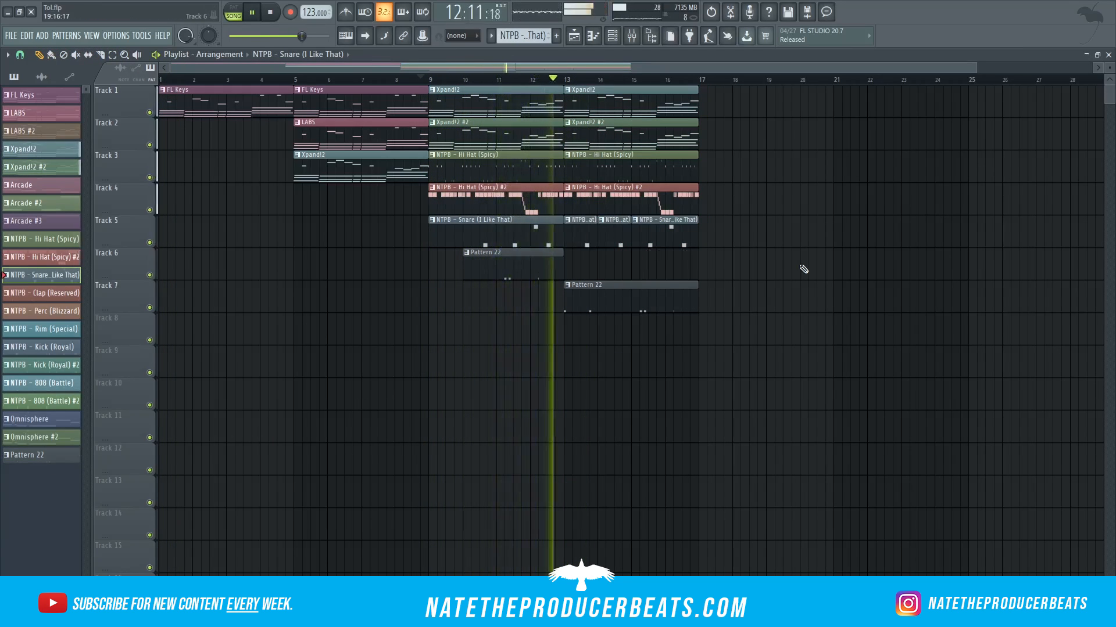
Trim the first snare clip at bar 13 on Track 5 to a short piece starting about half a bar in.
{"action": "scroll", "coordinate": [633, 232], "scroll_direction": "up", "scroll_amount": 3}
{"action": "left_click", "coordinate": [420, 232]}
{"action": "left_click_drag", "start_coordinate": [442, 233], "coordinate": [478, 241]}
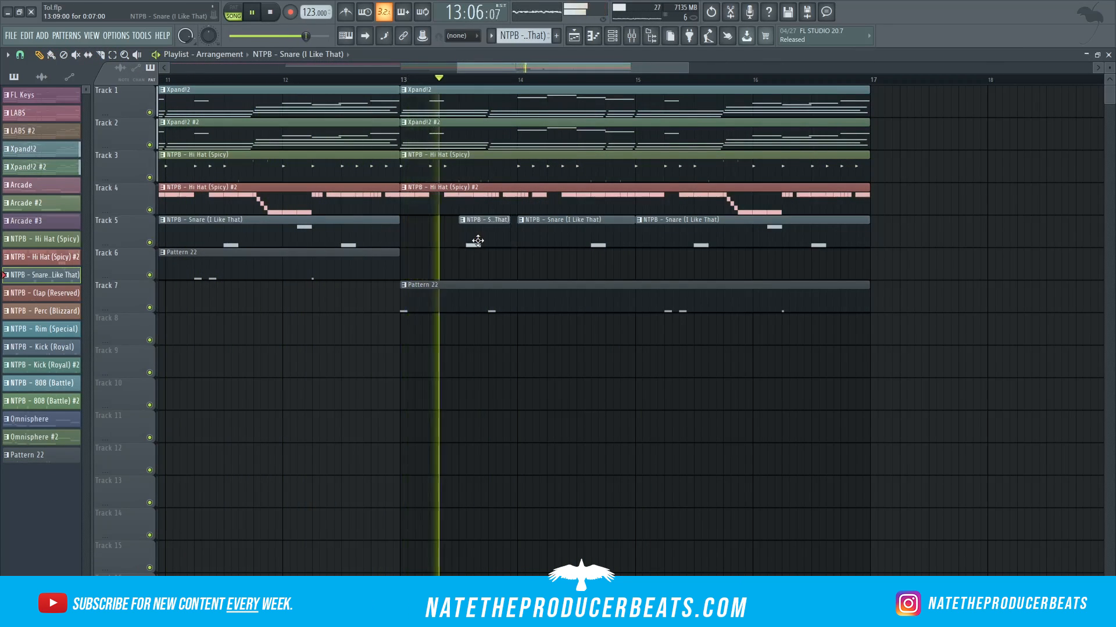
Try the NTPB - 808 (Battle) #2 clip on Track 6 at bar 13 and audition it.
{"action": "key", "text": "space"}
{"action": "scroll", "coordinate": [406, 86], "scroll_direction": "down", "scroll_amount": 3}
{"action": "left_click", "coordinate": [57, 402]}
{"action": "left_click", "coordinate": [562, 265]}
{"action": "key", "text": "space"}
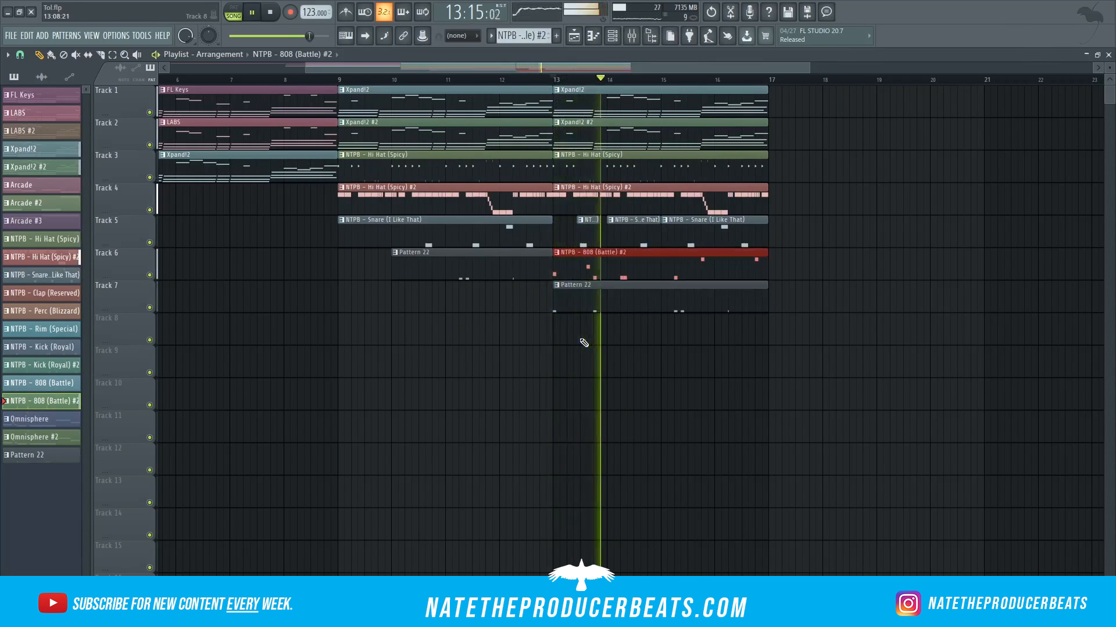
{"action": "scroll", "coordinate": [587, 276], "scroll_direction": "up", "scroll_amount": 3}
{"action": "key", "text": "space"}
{"action": "key", "text": "space"}
Put the NTPB - 808 (Battle) clip on Track 6 at bar 13 in place of the #2 clip and play it.
{"action": "right_click", "coordinate": [373, 271]}
{"action": "left_click", "coordinate": [57, 383]}
{"action": "left_click", "coordinate": [360, 265]}
{"action": "key", "text": "space"}
{"action": "key", "text": "space"}
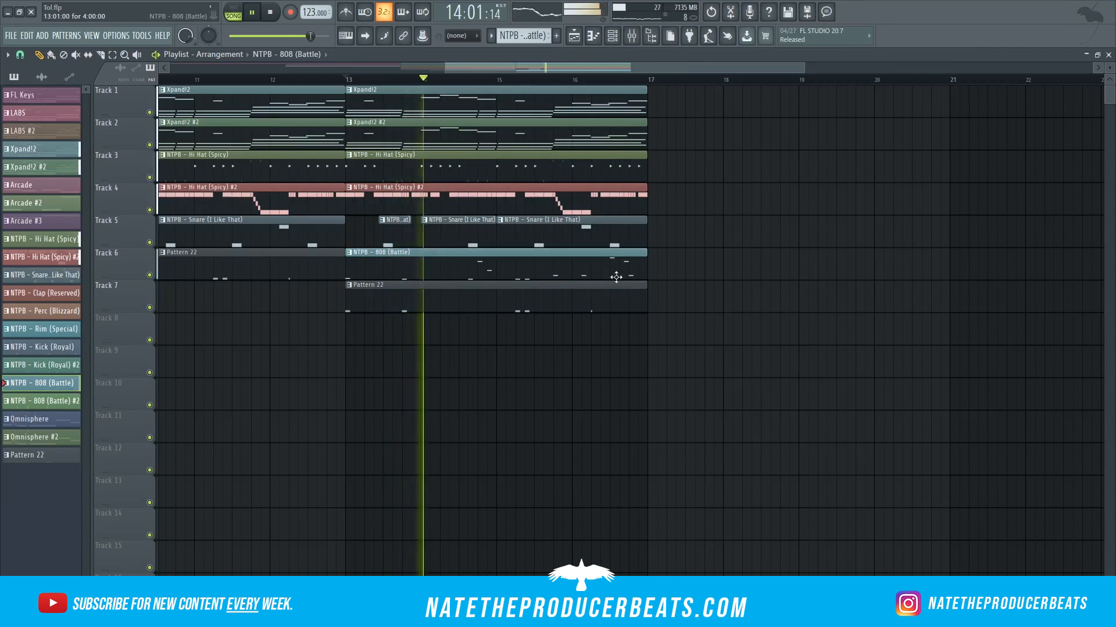
Slice the NTPB - 808 (Battle) clip on Track 6 near the end of bar 16 and delete the pieces after the first cut.
{"action": "scroll", "coordinate": [489, 262], "scroll_direction": "up", "scroll_amount": 3}
{"action": "scroll", "coordinate": [219, 154], "scroll_direction": "up", "scroll_amount": 2}
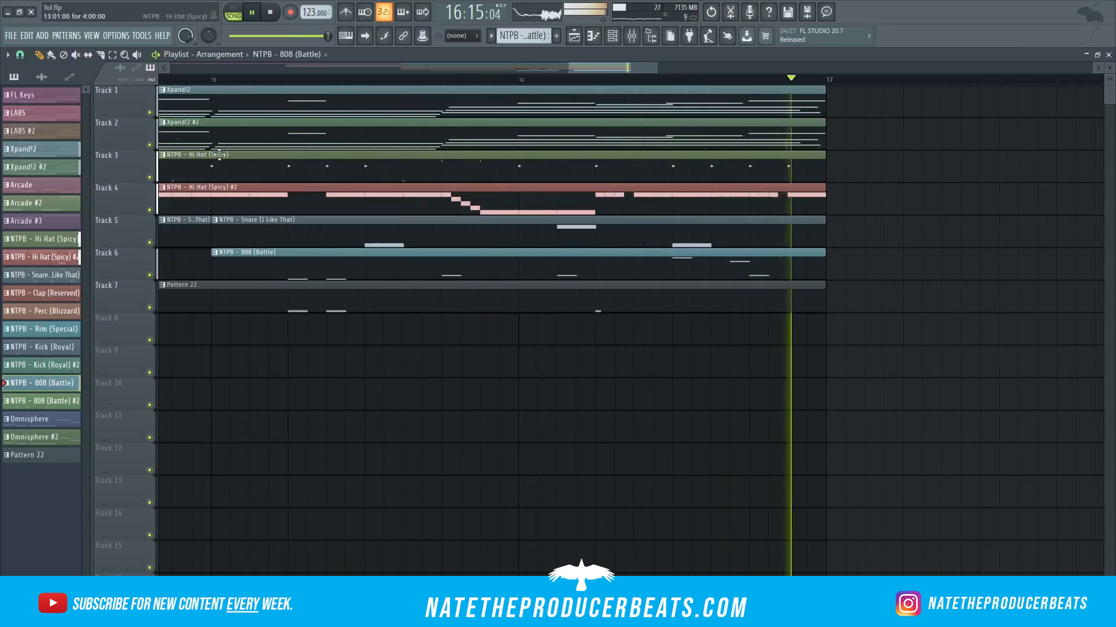
{"action": "left_click", "coordinate": [113, 55]}
{"action": "left_click", "coordinate": [100, 55]}
{"action": "left_click_drag", "start_coordinate": [675, 256], "coordinate": [674, 276]}
{"action": "left_click_drag", "start_coordinate": [750, 256], "coordinate": [750, 275]}
{"action": "key", "text": "space"}
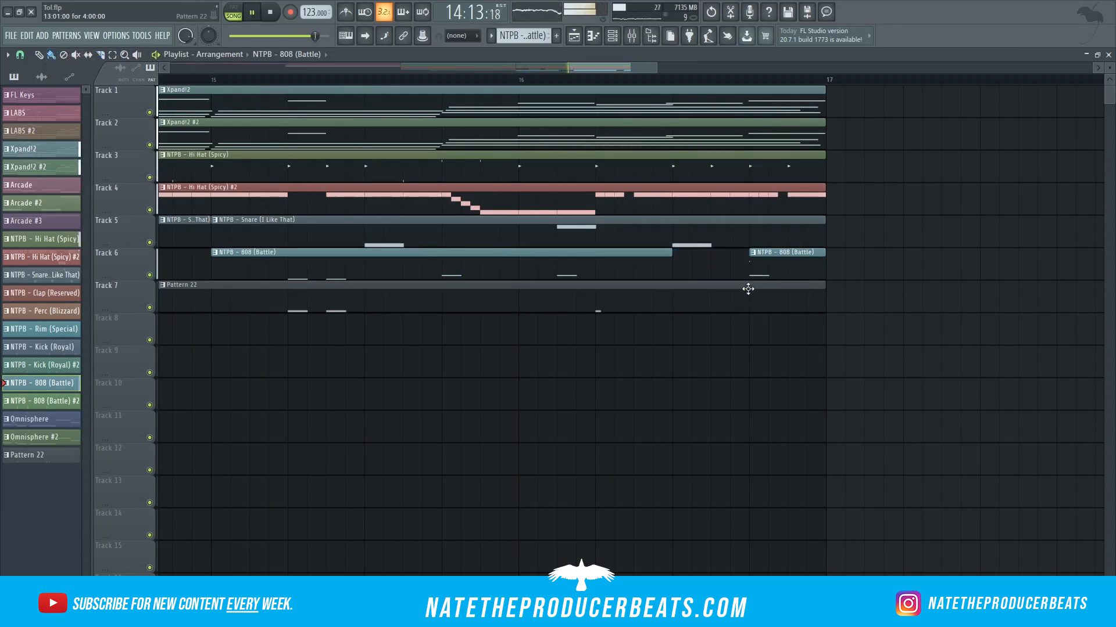
{"action": "scroll", "coordinate": [749, 276], "scroll_direction": "up", "scroll_amount": 5}
{"action": "right_click", "coordinate": [767, 264]}
Play the section again and shorten the Xpand!2 #2 clip on Track 2 to end at bar 11.
{"action": "scroll", "coordinate": [657, 319], "scroll_direction": "down", "scroll_amount": 5}
{"action": "scroll", "coordinate": [661, 316], "scroll_direction": "down", "scroll_amount": 6}
{"action": "key", "text": "space"}
{"action": "left_click", "coordinate": [404, 80]}
{"action": "key", "text": "space"}
{"action": "left_click_drag", "start_coordinate": [535, 139], "coordinate": [473, 147]}
Replace the melody clips at bar 13 with FL Keys on Track 1 and Xpand!2 on Track 2, and repeat both at bar 17.
{"action": "left_click", "coordinate": [41, 95]}
{"action": "key", "text": "space"}
{"action": "key", "text": "space"}
{"action": "right_click", "coordinate": [551, 137]}
{"action": "right_click", "coordinate": [549, 109]}
{"action": "left_click", "coordinate": [549, 110]}
{"action": "scroll", "coordinate": [558, 119], "scroll_direction": "up", "scroll_amount": 3}
{"action": "left_click", "coordinate": [546, 109]}
{"action": "left_click", "coordinate": [511, 134]}
{"action": "left_click", "coordinate": [543, 134]}
Repeat both NTPB - Hi Hat (Spicy) clips at bar 17 on Tracks 3 and 4, trimming their starts by about a third of a bar.
{"action": "left_click", "coordinate": [522, 162]}
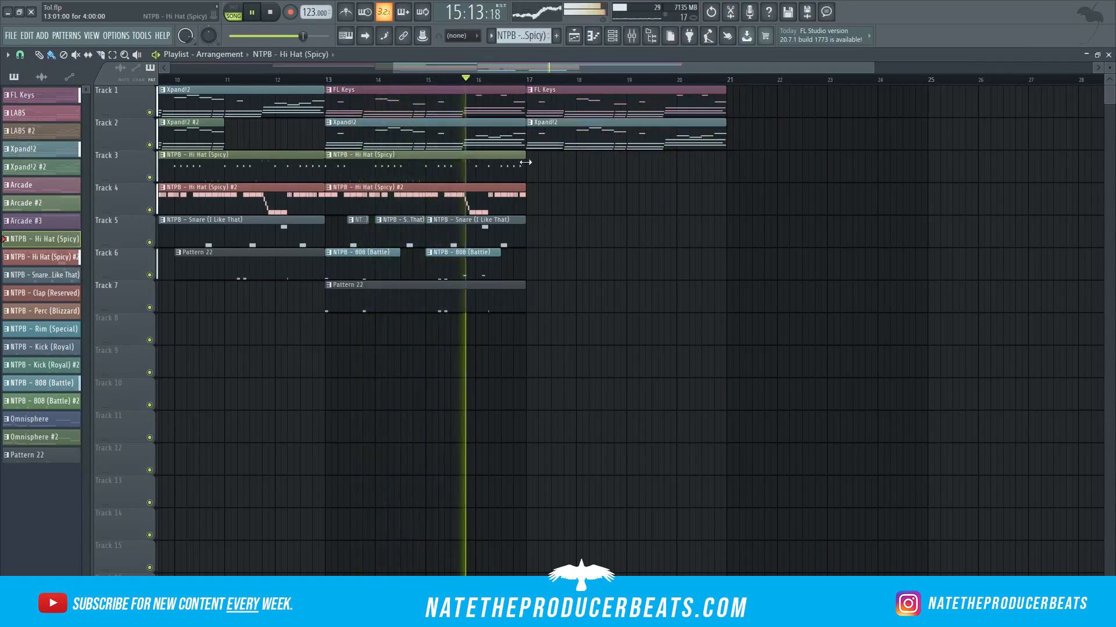
{"action": "left_click", "coordinate": [543, 166]}
{"action": "left_click", "coordinate": [543, 200]}
{"action": "left_click", "coordinate": [501, 80]}
{"action": "left_click_drag", "start_coordinate": [527, 165], "coordinate": [540, 165]}
Repeat Pattern 22 at bar 17 on Track 7 and trim its start to just past the middle of the bar.
{"action": "left_click", "coordinate": [477, 291]}
{"action": "left_click", "coordinate": [563, 310]}
{"action": "key", "text": "space"}
{"action": "key", "text": "space"}
{"action": "left_click_drag", "start_coordinate": [529, 297], "coordinate": [559, 297]}
Add the NTPB - Clap (Reserved) clip on Track 6 at bar 17 and play the section.
{"action": "left_click", "coordinate": [41, 293]}
{"action": "scroll", "coordinate": [557, 325], "scroll_direction": "left", "scroll_amount": 1}
{"action": "left_click", "coordinate": [546, 264]}
{"action": "key", "text": "space"}
{"action": "key", "text": "space"}
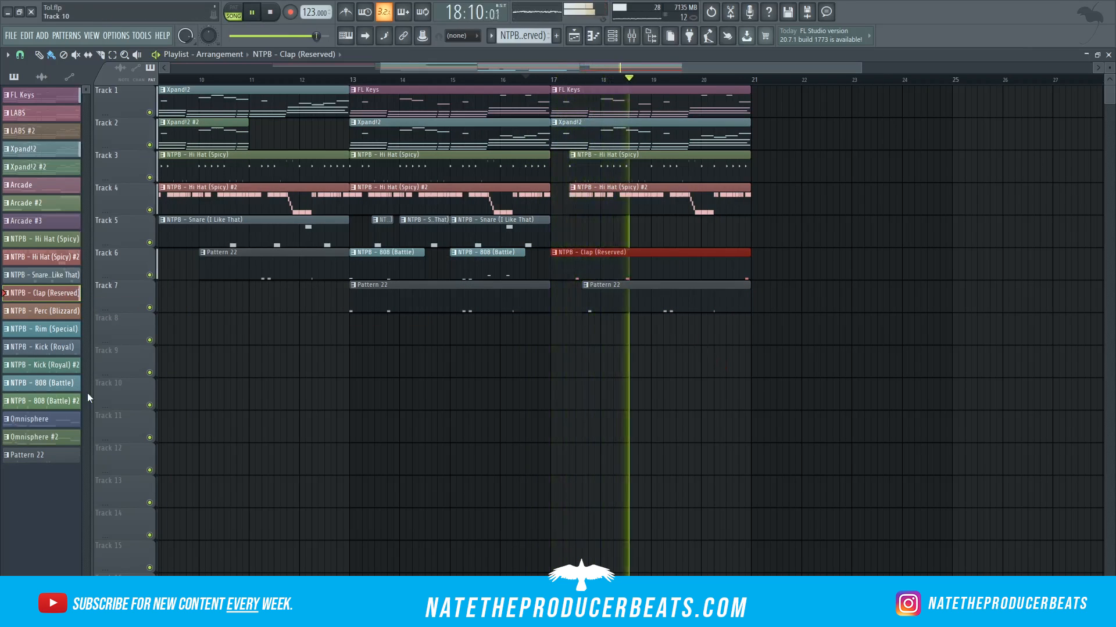
Add the NTPB - Perc (Blizzard) clip on Track 8 at bar 17, audition it, and move the clap clip up to Track 5.
{"action": "left_click", "coordinate": [40, 311]}
{"action": "scroll", "coordinate": [558, 325], "scroll_direction": "left", "scroll_amount": 1}
{"action": "left_click", "coordinate": [586, 323]}
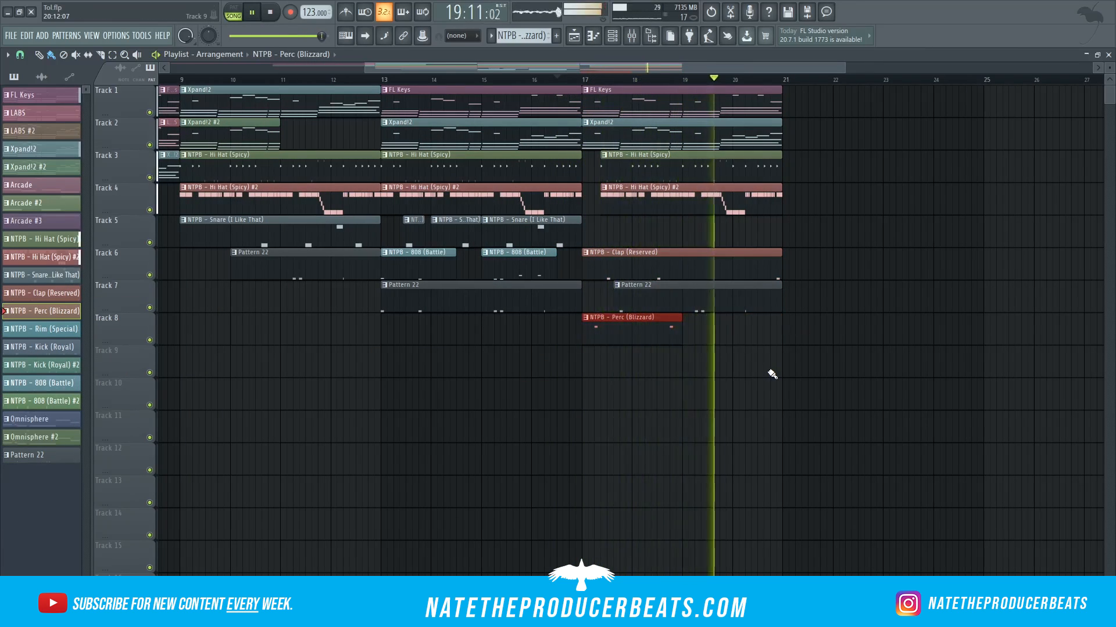
{"action": "scroll", "coordinate": [772, 375], "scroll_direction": "down", "scroll_amount": 3}
{"action": "key", "text": "space"}
{"action": "key", "text": "space"}
{"action": "left_click_drag", "start_coordinate": [692, 267], "coordinate": [692, 234]}
Try the NTPB - 808 (Battle) clip on Track 6 at bar 17, adjusting its extent and auditioning it.
{"action": "left_click", "coordinate": [547, 271]}
{"action": "left_click", "coordinate": [658, 267]}
{"action": "scroll", "coordinate": [699, 294], "scroll_direction": "up", "scroll_amount": 4}
{"action": "left_click_drag", "start_coordinate": [596, 267], "coordinate": [629, 267]}
{"action": "key", "text": "space"}
{"action": "key", "text": "space"}
{"action": "left_click_drag", "start_coordinate": [696, 269], "coordinate": [868, 269]}
{"action": "scroll", "coordinate": [906, 331], "scroll_direction": "down", "scroll_amount": 4}
{"action": "scroll", "coordinate": [885, 333], "scroll_direction": "down", "scroll_amount": 2}
{"action": "scroll", "coordinate": [590, 270], "scroll_direction": "up", "scroll_amount": 1}
Use the NTPB - 808 (Battle) #2 clip on Track 6 at bar 17 instead and play into it.
{"action": "right_click", "coordinate": [610, 267]}
{"action": "left_click_drag", "start_coordinate": [40, 401], "coordinate": [581, 268]}
{"action": "key", "text": "space"}
{"action": "key", "text": "space"}
{"action": "scroll", "coordinate": [755, 349], "scroll_direction": "up", "scroll_amount": 3}
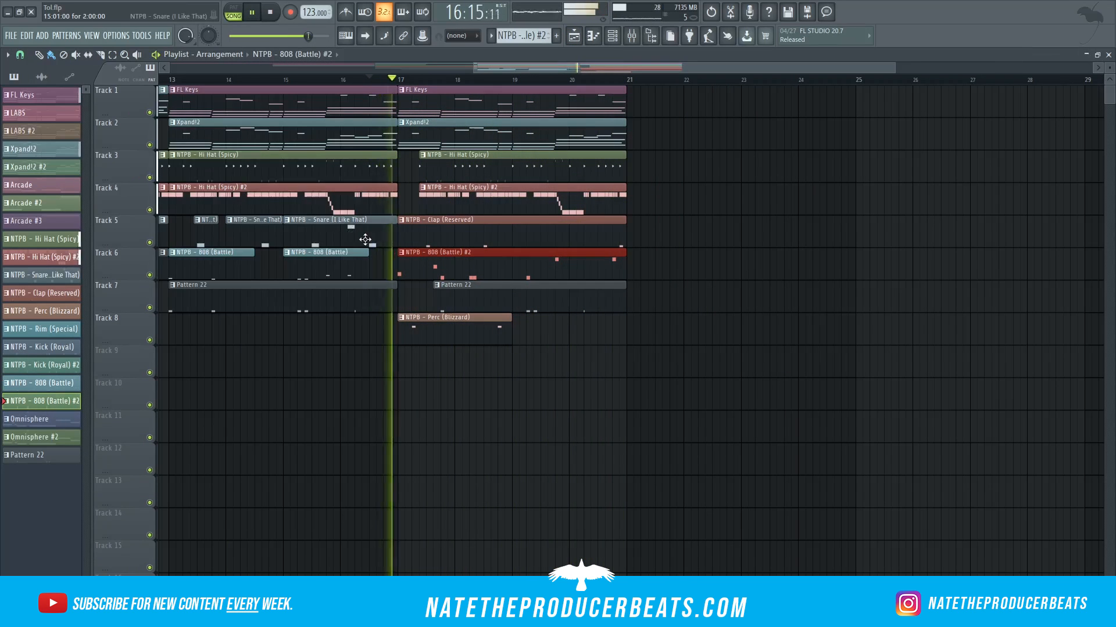
Add the NTPB - Snare (I Like That) clip on Track 9 at bar 19 and audition it.
{"action": "left_click_drag", "start_coordinate": [40, 275], "coordinate": [525, 367]}
{"action": "key", "text": "space"}
{"action": "key", "text": "space"}
{"action": "scroll", "coordinate": [650, 325], "scroll_direction": "down", "scroll_amount": 3}
{"action": "key", "text": "space"}
Add the Arcade clip on Track 10, trim it to run from bar 18 to bar 19, and audition it.
{"action": "left_click_drag", "start_coordinate": [41, 185], "coordinate": [620, 383]}
{"action": "key", "text": "space"}
{"action": "key", "text": "space"}
{"action": "key", "text": "space"}
{"action": "key", "text": "space"}
{"action": "left_click", "coordinate": [592, 383]}
{"action": "key", "text": "space"}
{"action": "left_click_drag", "start_coordinate": [709, 396], "coordinate": [649, 397]}
{"action": "key", "text": "space"}
{"action": "key", "text": "space"}
Place FL Keys on Track 1 and Xpand!2 on Track 2 at bar 21, and return the playback position to the song start.
{"action": "left_click_drag", "start_coordinate": [41, 95], "coordinate": [723, 105]}
{"action": "left_click_drag", "start_coordinate": [40, 149], "coordinate": [721, 135]}
{"action": "scroll", "coordinate": [180, 157], "scroll_direction": "left", "scroll_amount": 3}
{"action": "left_click", "coordinate": [161, 79]}
{"action": "scroll", "coordinate": [180, 157], "scroll_direction": "down", "scroll_amount": 2}
Add the Arcade #2 clip on Track 4 at bar 5 and jump the song position forward to audition it.
{"action": "left_click_drag", "start_coordinate": [321, 36], "coordinate": [237, 36]}
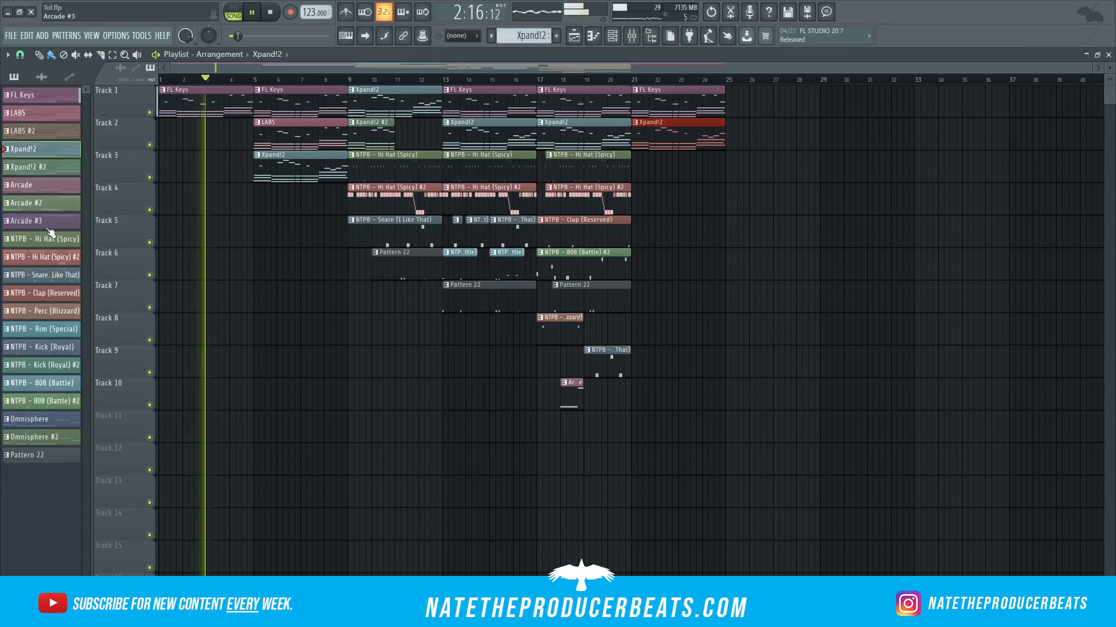
{"action": "left_click_drag", "start_coordinate": [41, 204], "coordinate": [291, 204]}
{"action": "left_click_drag", "start_coordinate": [237, 36], "coordinate": [274, 36]}
{"action": "key", "text": "F6"}
{"action": "key", "text": "F6"}
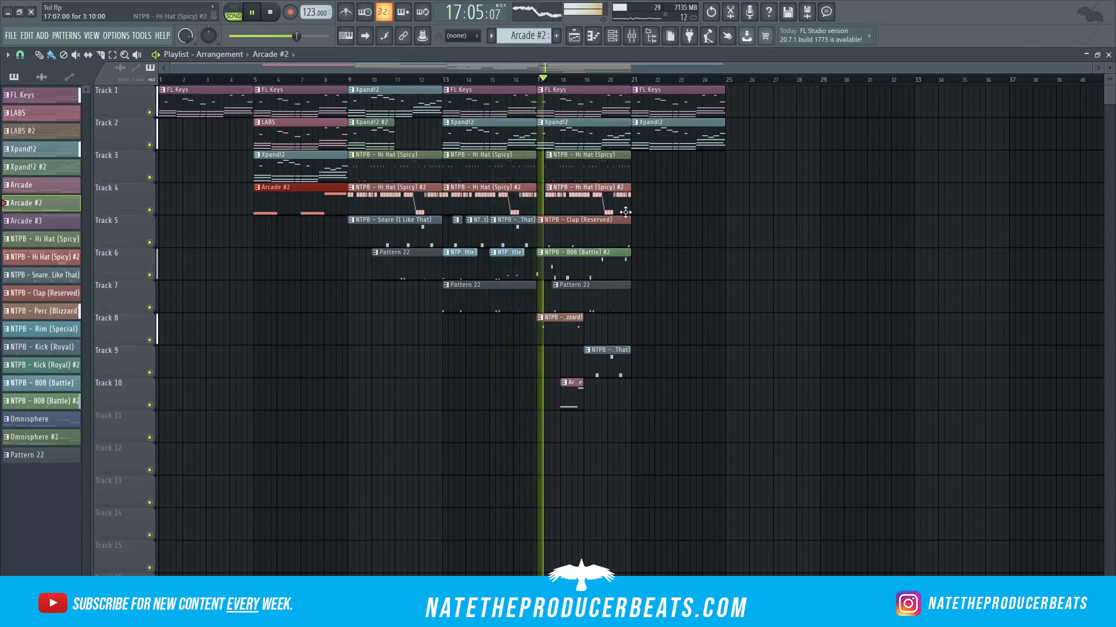
Add an Arcade #2 clip on Track 10 at bar 21, shorten it to end at bar 23, and play.
{"action": "left_click", "coordinate": [640, 392]}
{"action": "left_click_drag", "start_coordinate": [725, 390], "coordinate": [678, 406]}
{"action": "key", "text": "space"}
{"action": "key", "text": "space"}
Repeat the two trimmed hi-hat clips, the clap and the NTPB - 808 (Battle) #2 at bar 21 on Tracks 3 to 6.
{"action": "left_click", "coordinate": [587, 170]}
{"action": "left_click", "coordinate": [648, 177]}
{"action": "left_click", "coordinate": [587, 202]}
{"action": "left_click", "coordinate": [647, 202]}
{"action": "scroll", "coordinate": [674, 171], "scroll_direction": "up", "scroll_amount": 3}
{"action": "left_click_drag", "start_coordinate": [642, 169], "coordinate": [636, 169]}
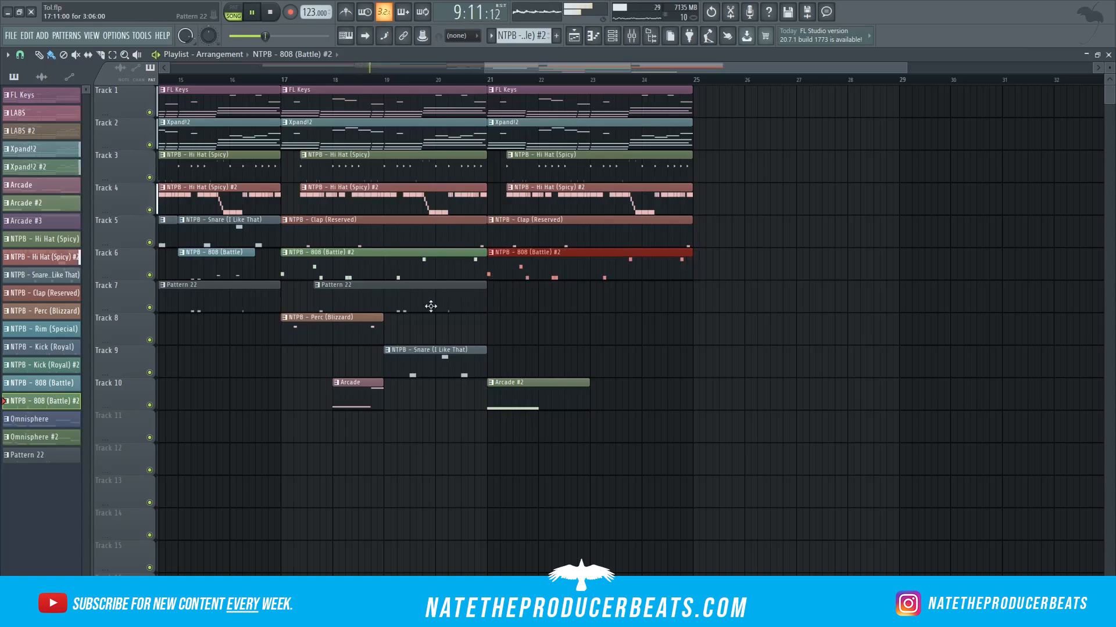
Repeat the trimmed Pattern 22 clip on Track 7 and NTPB - Perc (Blizzard) on Track 8 in the bar 21 section.
{"action": "scroll", "coordinate": [441, 354], "scroll_direction": "down", "scroll_amount": 3}
{"action": "scroll", "coordinate": [386, 129], "scroll_direction": "left", "scroll_amount": 5}
{"action": "scroll", "coordinate": [390, 232], "scroll_direction": "right", "scroll_amount": 2}
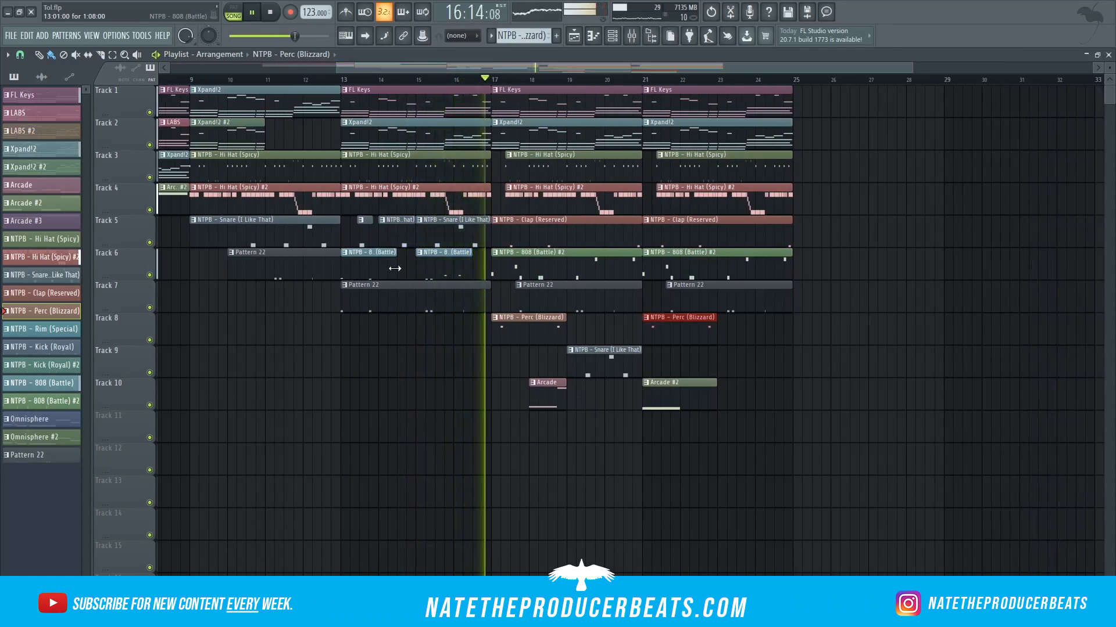
{"action": "scroll", "coordinate": [571, 302], "scroll_direction": "up", "scroll_amount": 2}
{"action": "scroll", "coordinate": [571, 302], "scroll_direction": "right", "scroll_amount": 3}
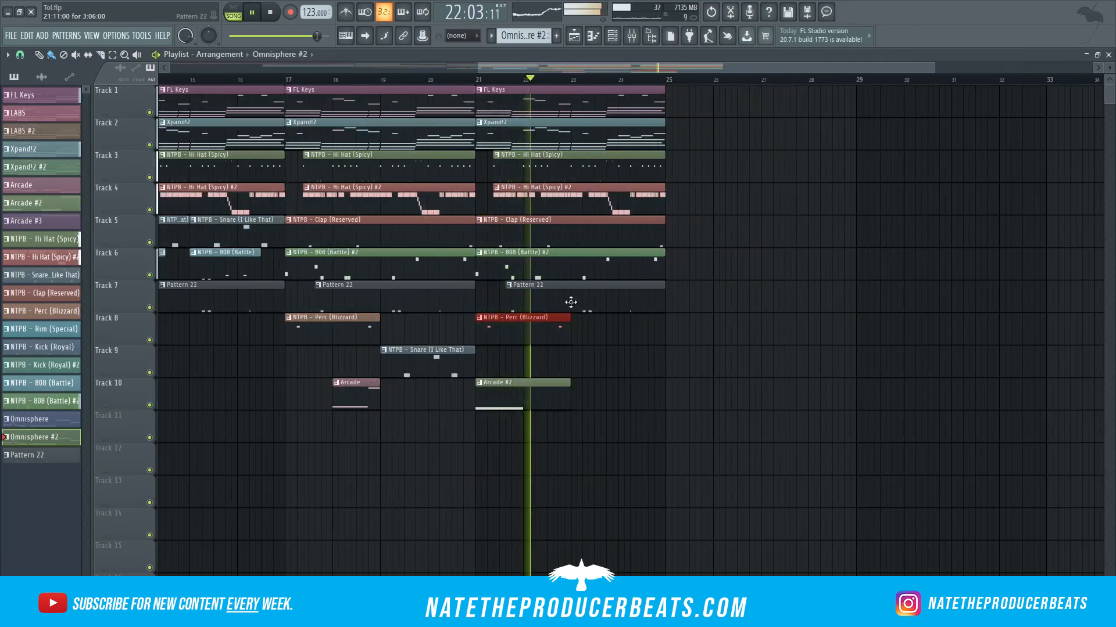
Try LABS #2 in place of the Xpand!2 clip on Track 2 at bar 21.
{"action": "right_click", "coordinate": [524, 144]}
{"action": "left_click", "coordinate": [41, 131]}
{"action": "scroll", "coordinate": [524, 144], "scroll_direction": "left", "scroll_amount": 1}
{"action": "left_click", "coordinate": [578, 120]}
{"action": "right_click", "coordinate": [640, 139]}
{"action": "left_click_drag", "start_coordinate": [597, 146], "coordinate": [695, 145]}
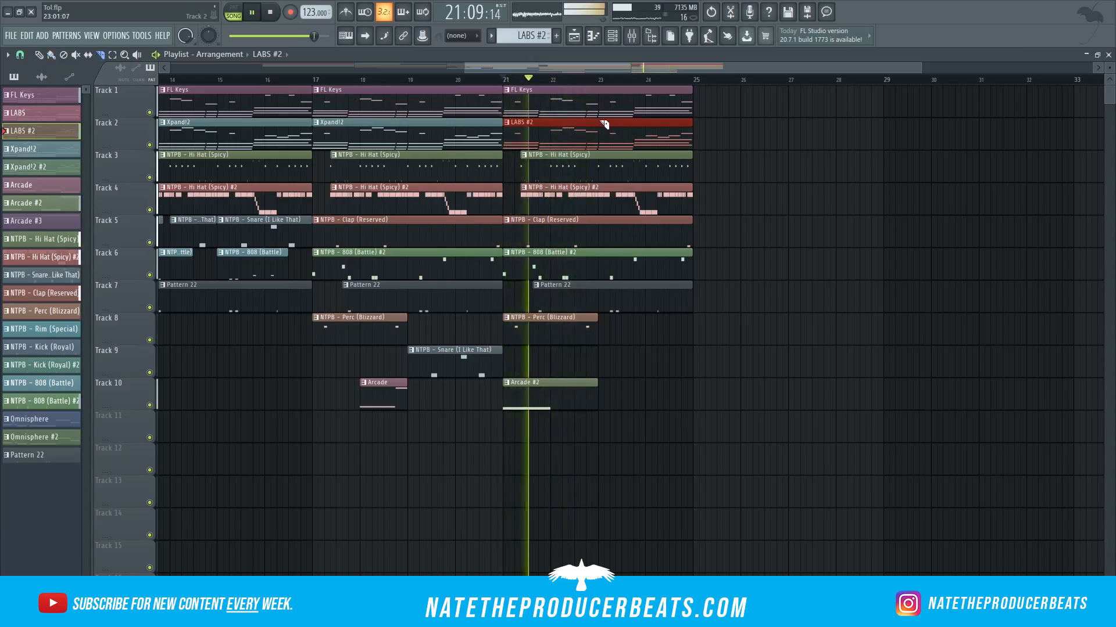
Use LABS #2 on Track 1 at bar 21, shortened to end at bar 23, and put Xpand!2 back on Track 2.
{"action": "left_click_drag", "start_coordinate": [529, 110], "coordinate": [534, 110]}
{"action": "left_click", "coordinate": [465, 137]}
{"action": "left_click", "coordinate": [526, 137]}
{"action": "key", "text": "space"}
{"action": "left_click_drag", "start_coordinate": [691, 110], "coordinate": [597, 110]}
{"action": "key", "text": "space"}
{"action": "key", "text": "space"}
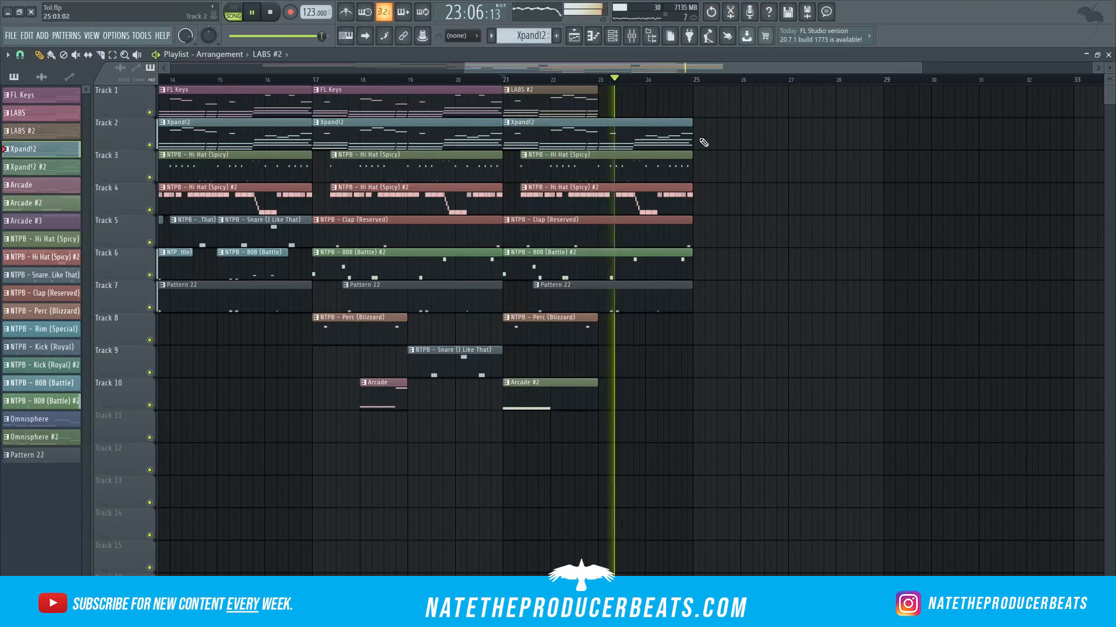
Extend the Arcade #2 clip on Track 10 to bar 25 and slice it at bars 23 and 24.
{"action": "scroll", "coordinate": [721, 302], "scroll_direction": "down", "scroll_amount": 3}
{"action": "left_click_drag", "start_coordinate": [676, 395], "coordinate": [723, 395]}
{"action": "scroll", "coordinate": [711, 389], "scroll_direction": "up", "scroll_amount": 3}
{"action": "key", "text": "c"}
{"action": "left_click", "coordinate": [636, 387]}
{"action": "left_click", "coordinate": [690, 387]}
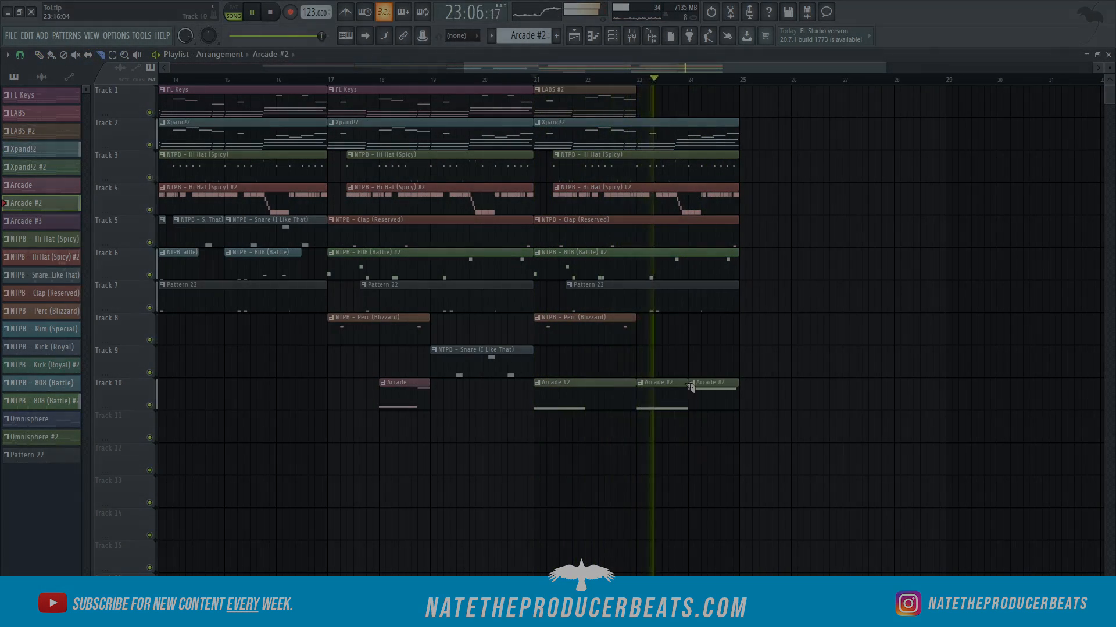